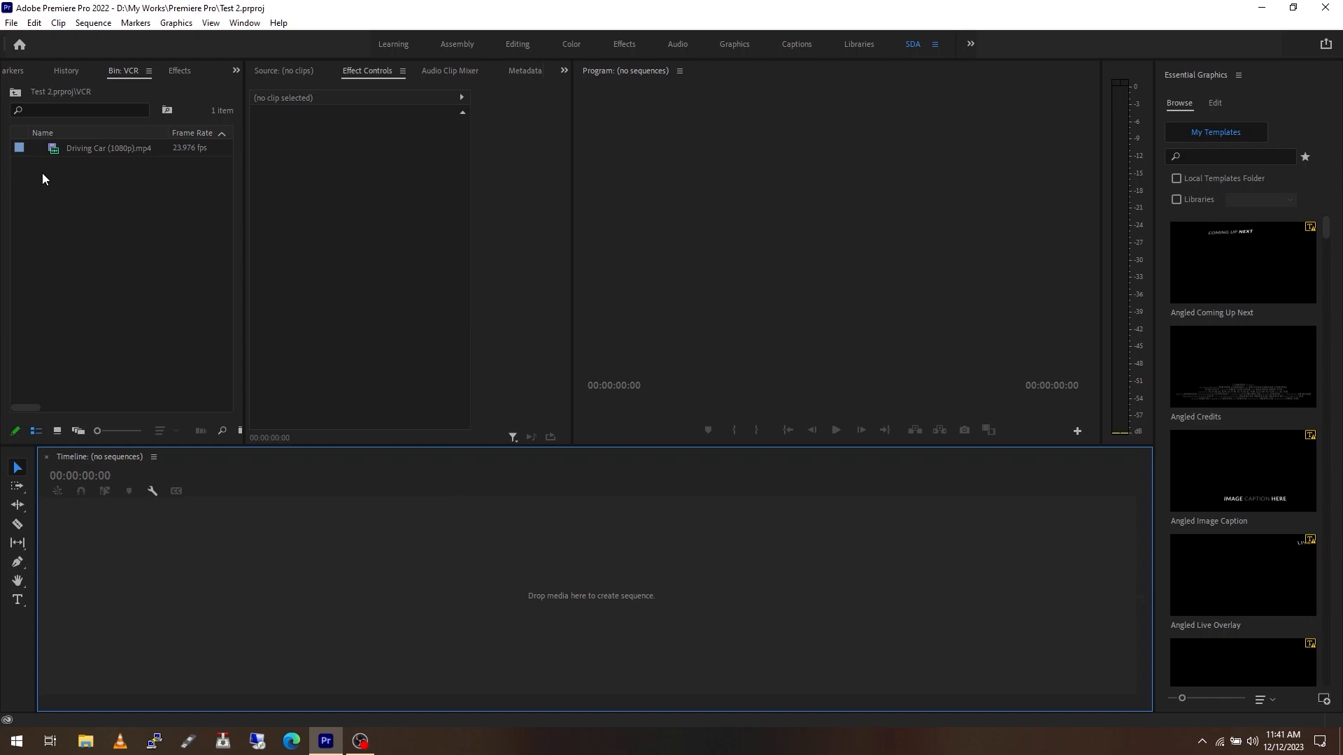
Step: Create a black video item in the VCR bin at 2048 × 1080, 23.976 fps, with square pixels
{"action": "right_click", "coordinate": [43, 174]}
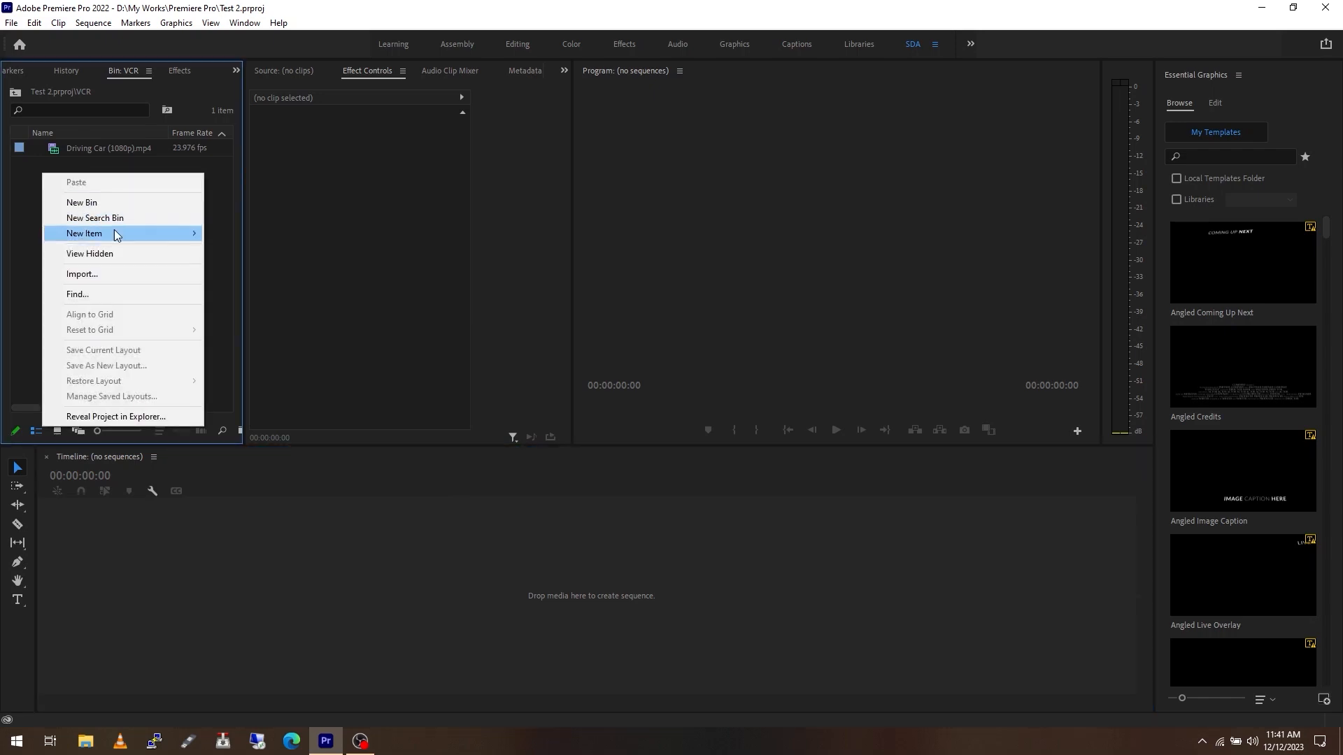
{"action": "mouse_move", "coordinate": [114, 233]}
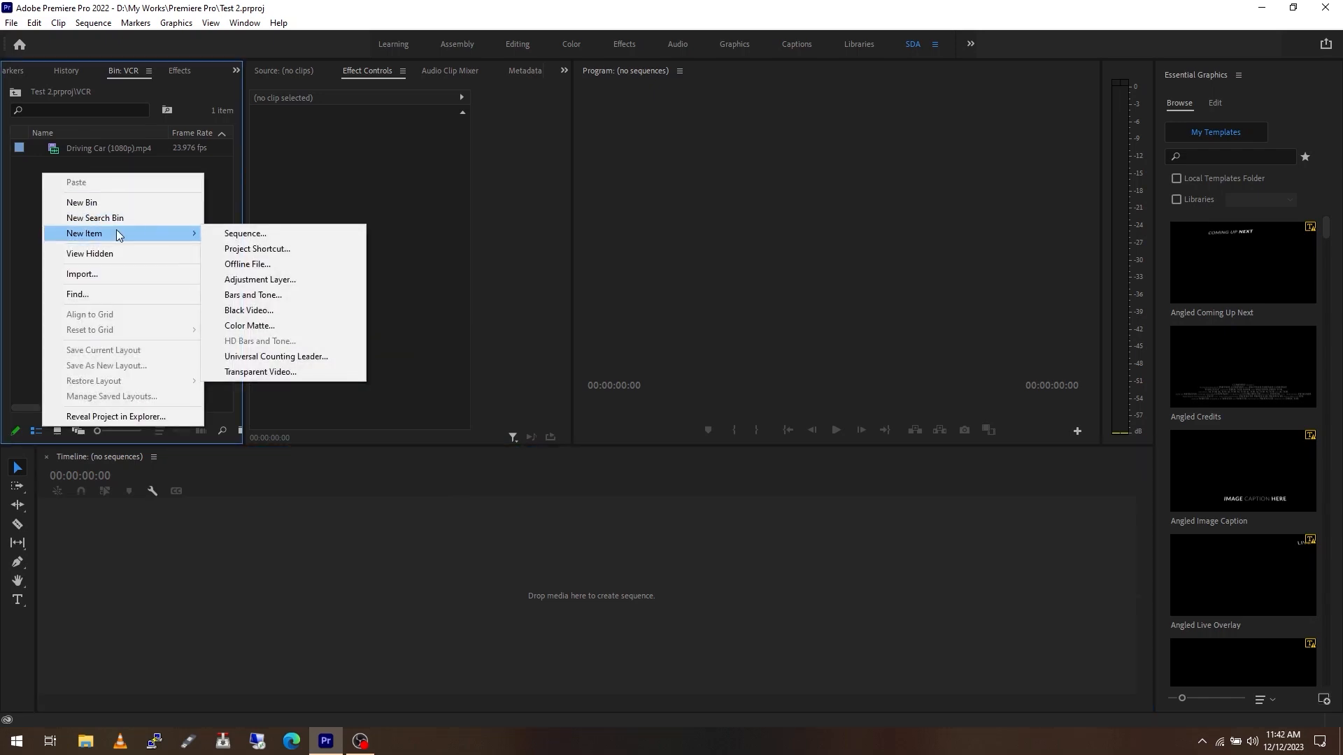
{"action": "left_click", "coordinate": [292, 317]}
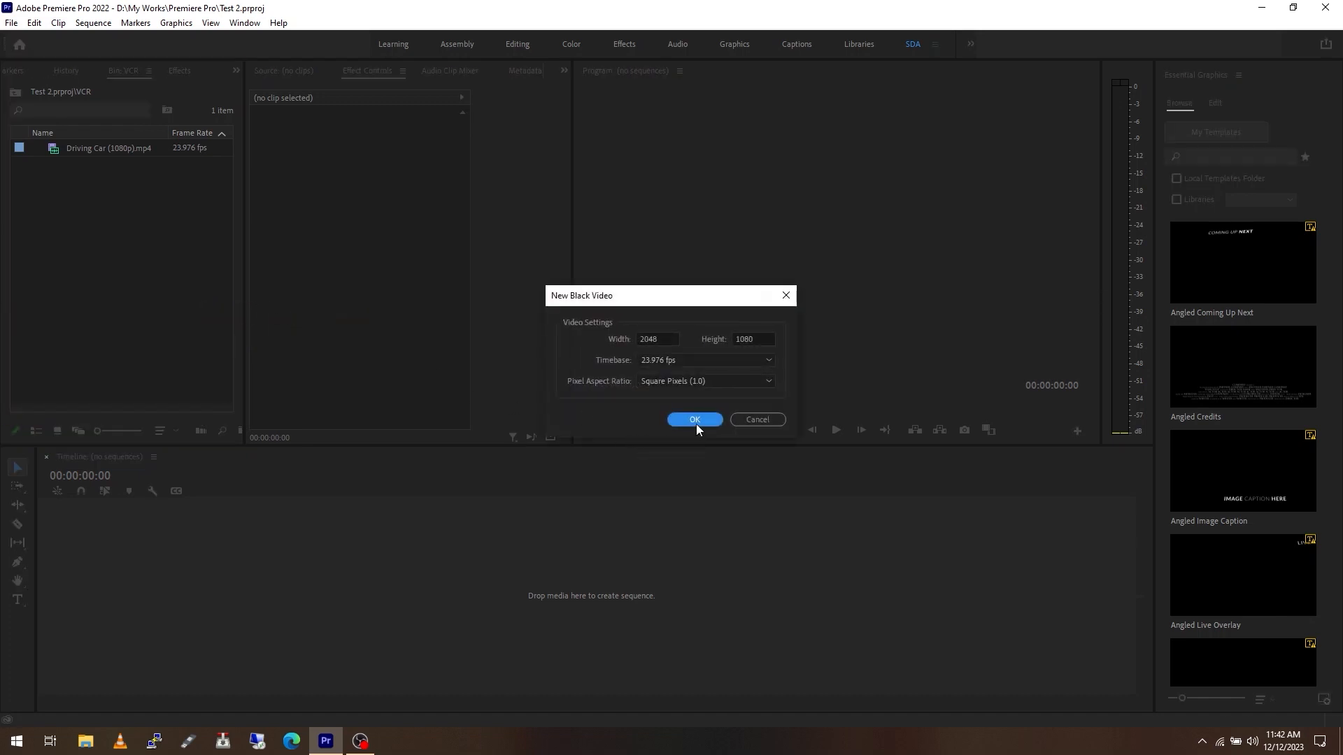
{"action": "left_click", "coordinate": [696, 422]}
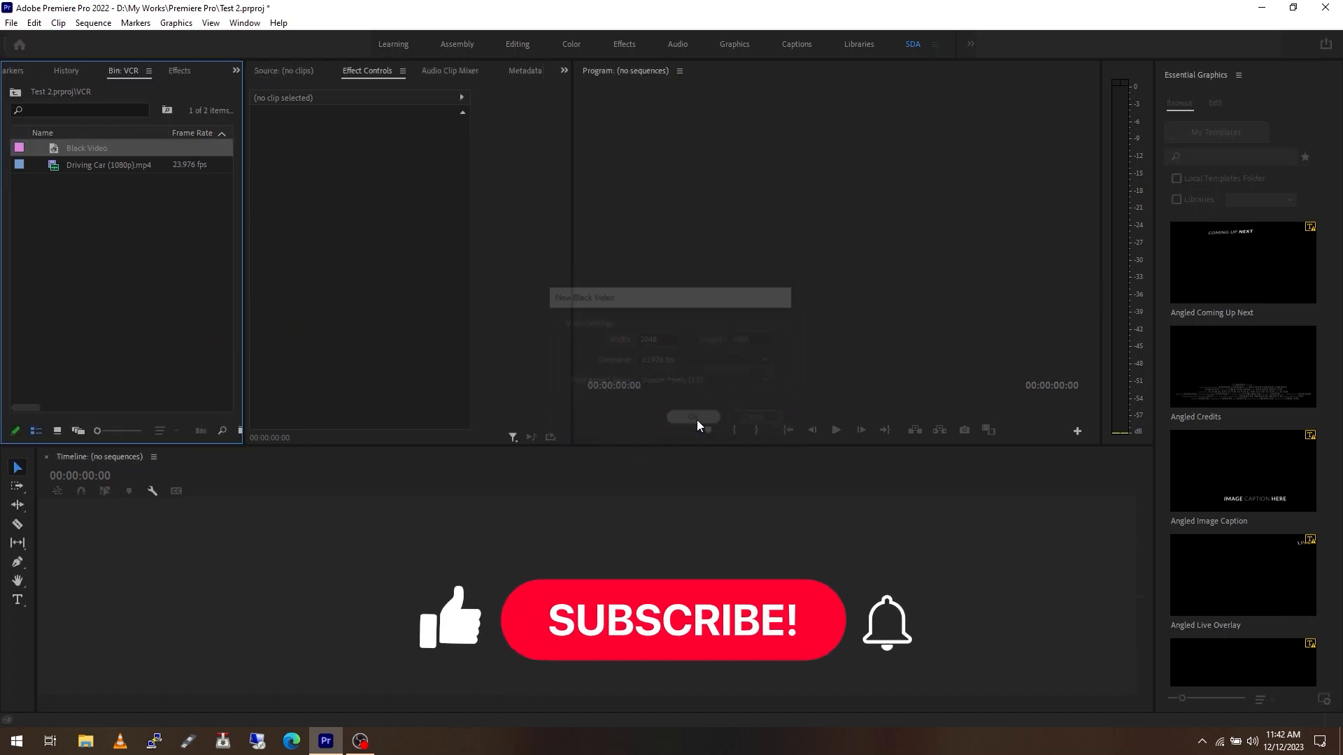
Step: Create an adjustment layer in the VCR bin at 2048 × 1080, 23.976 fps, with square pixels
{"action": "right_click", "coordinate": [63, 211]}
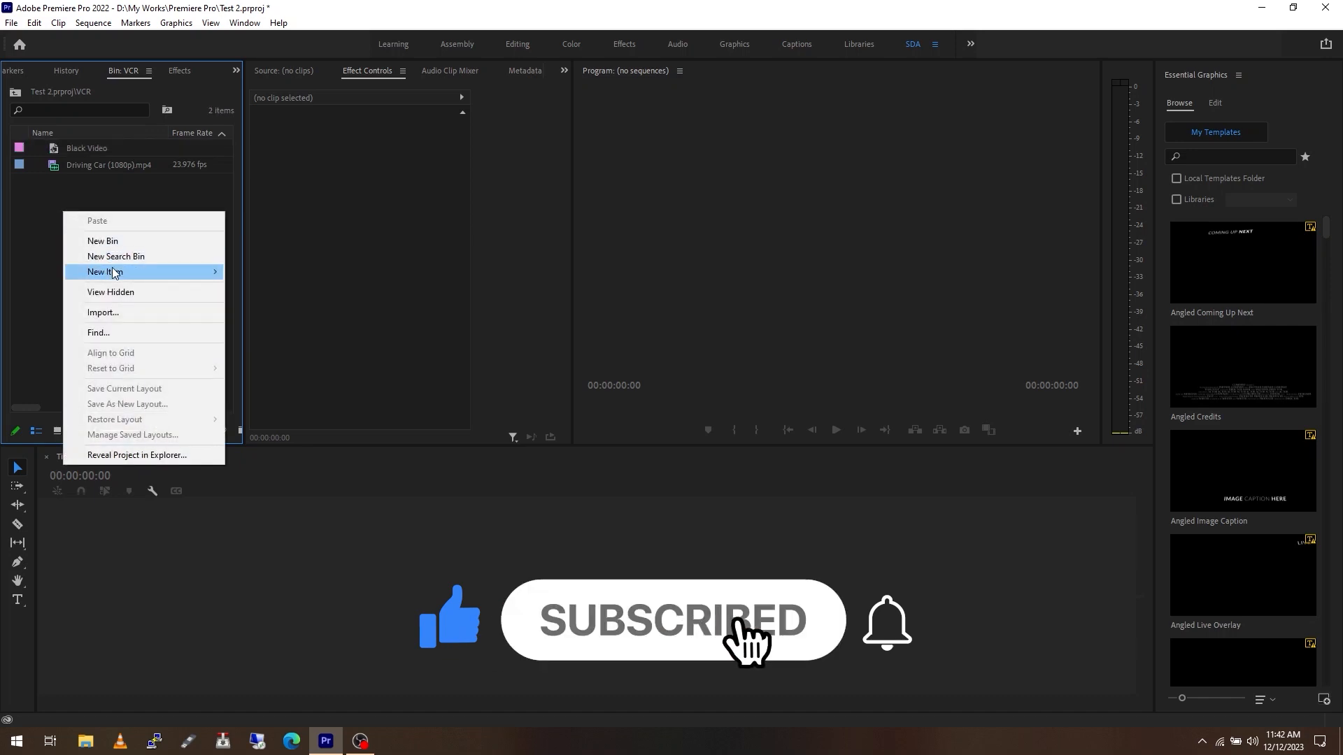
{"action": "mouse_move", "coordinate": [114, 272]}
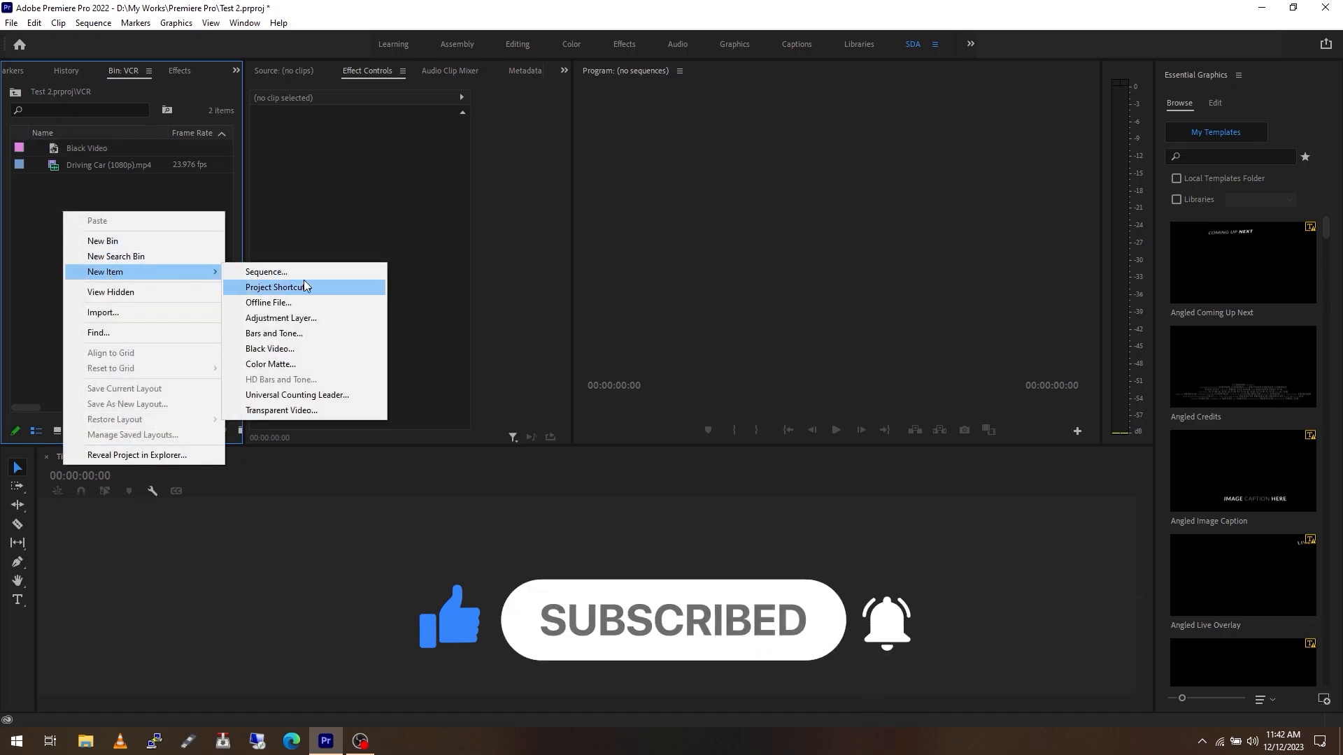
{"action": "left_click", "coordinate": [305, 317]}
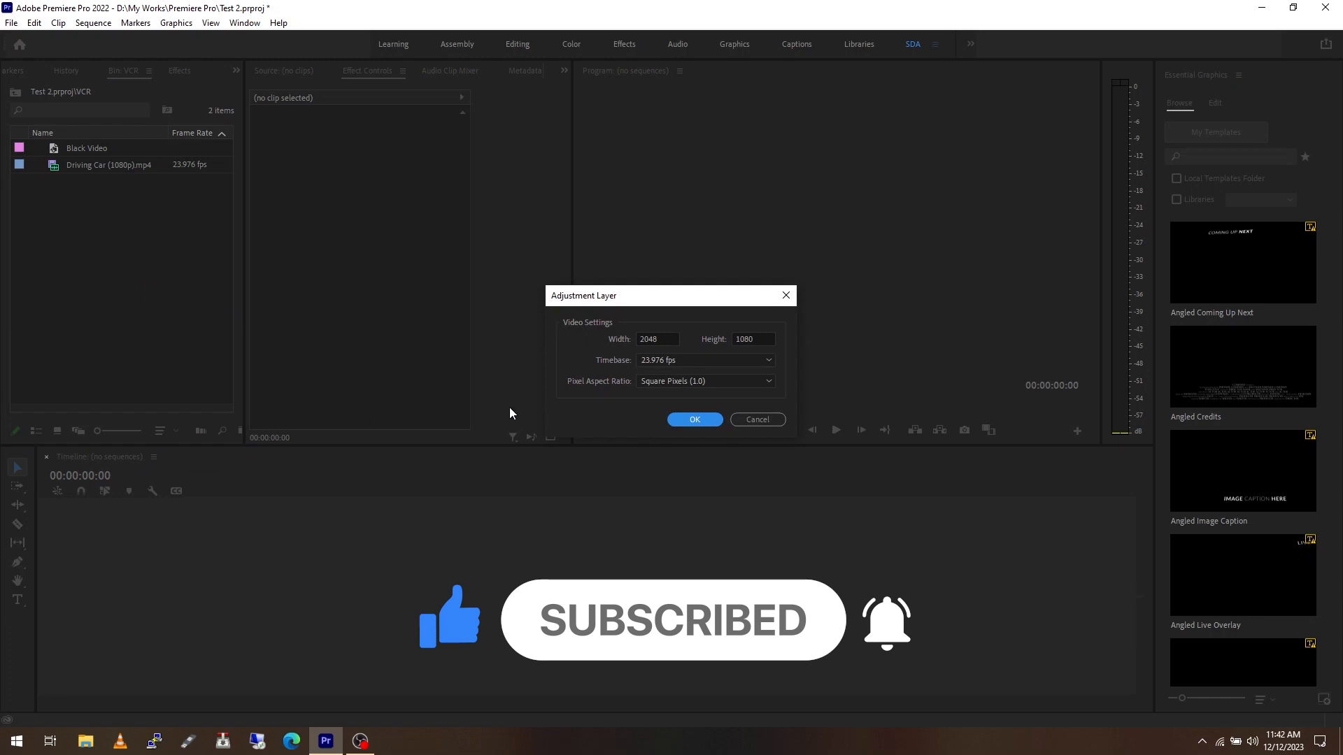
{"action": "left_click", "coordinate": [681, 418]}
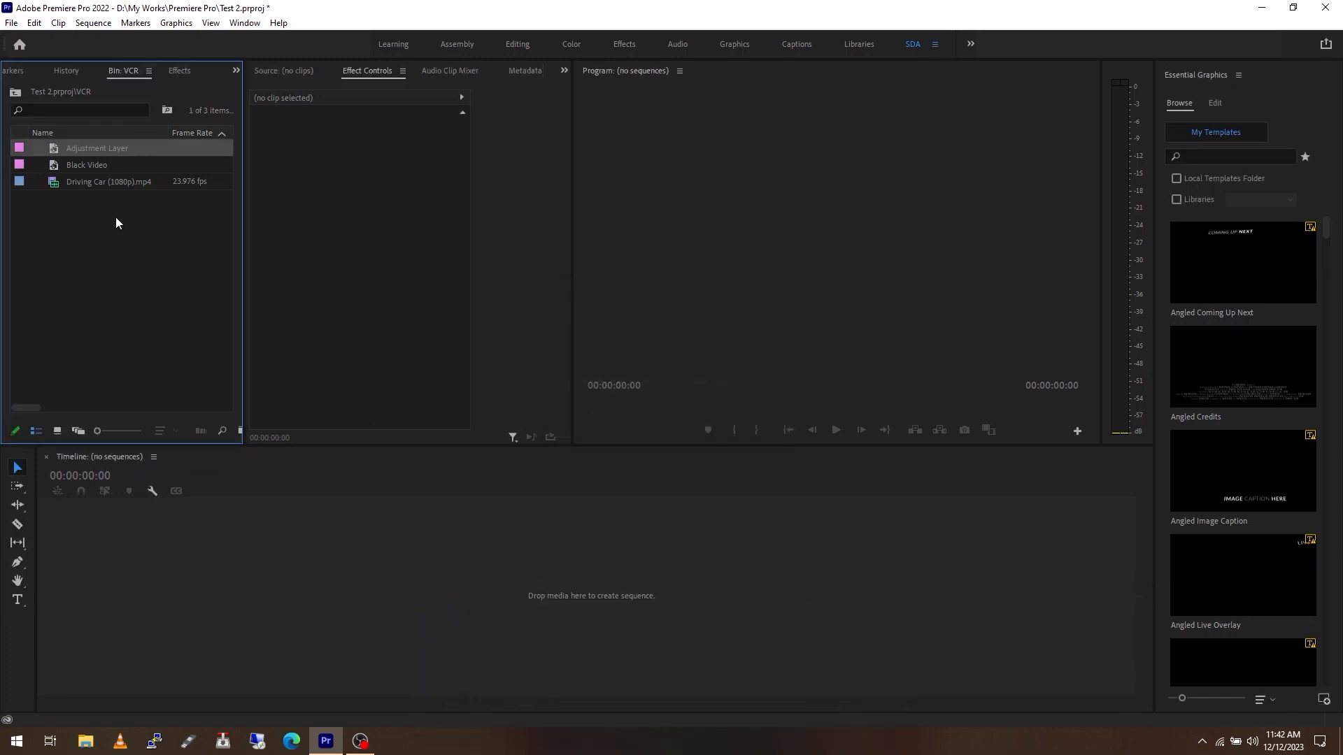
Step: Create a new sequence from the Driving Car (1080p).mp4 clip
{"action": "left_click", "coordinate": [111, 182]}
{"action": "right_click", "coordinate": [110, 182]}
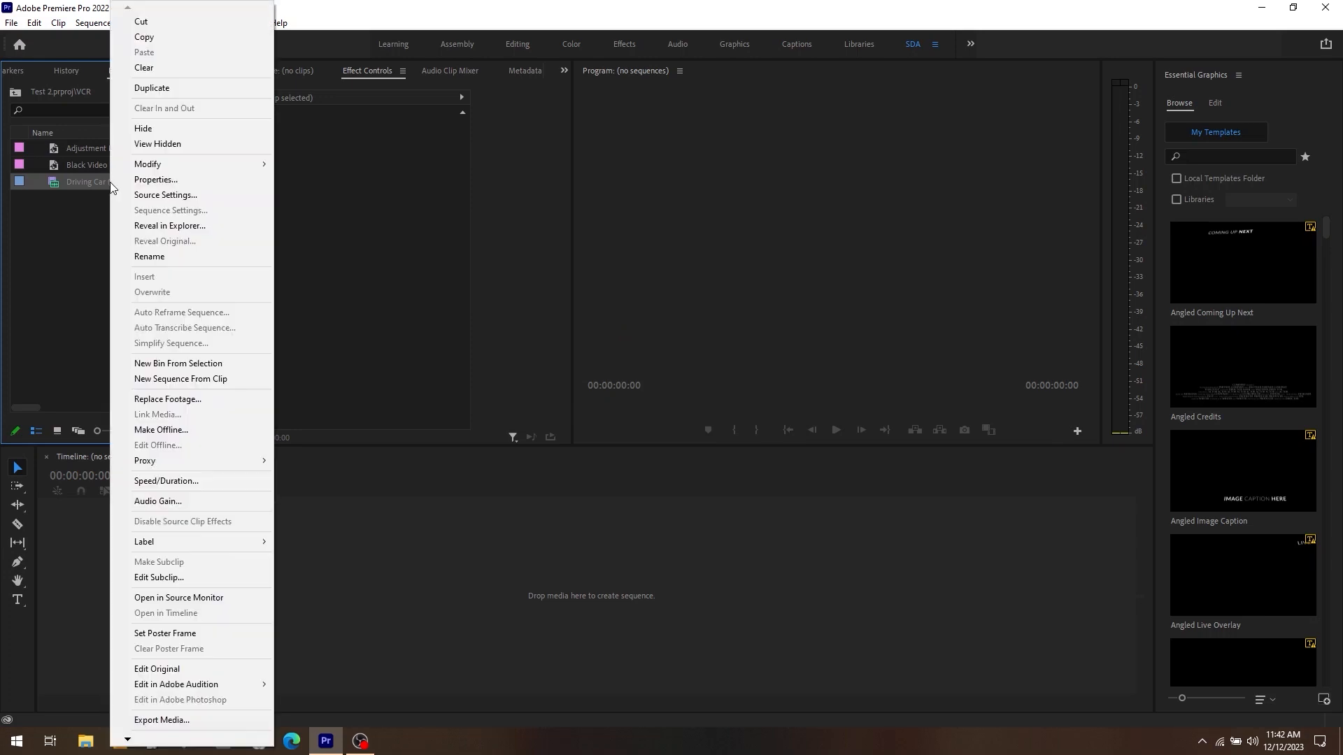
{"action": "left_click", "coordinate": [233, 378]}
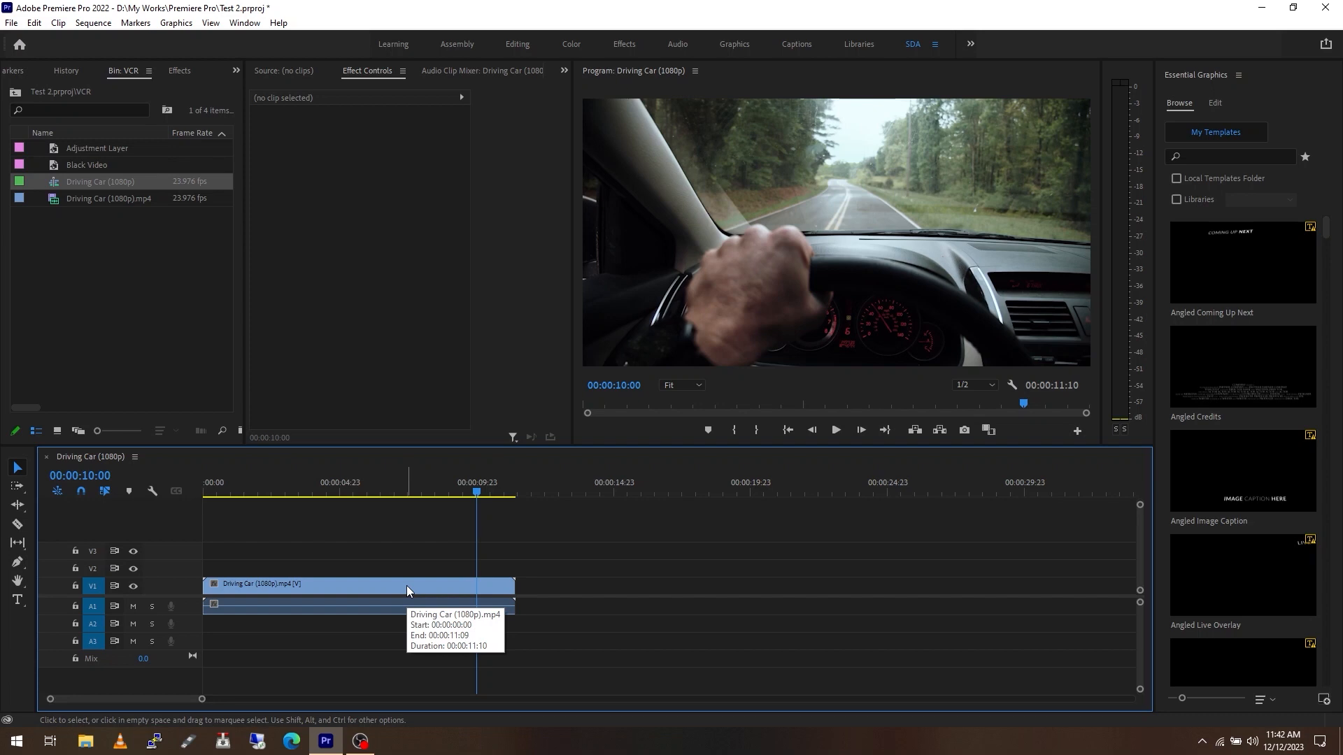
Step: Unlink the driving clip's audio from its video in the timeline and delete the audio
{"action": "key", "text": "ctrl+l"}
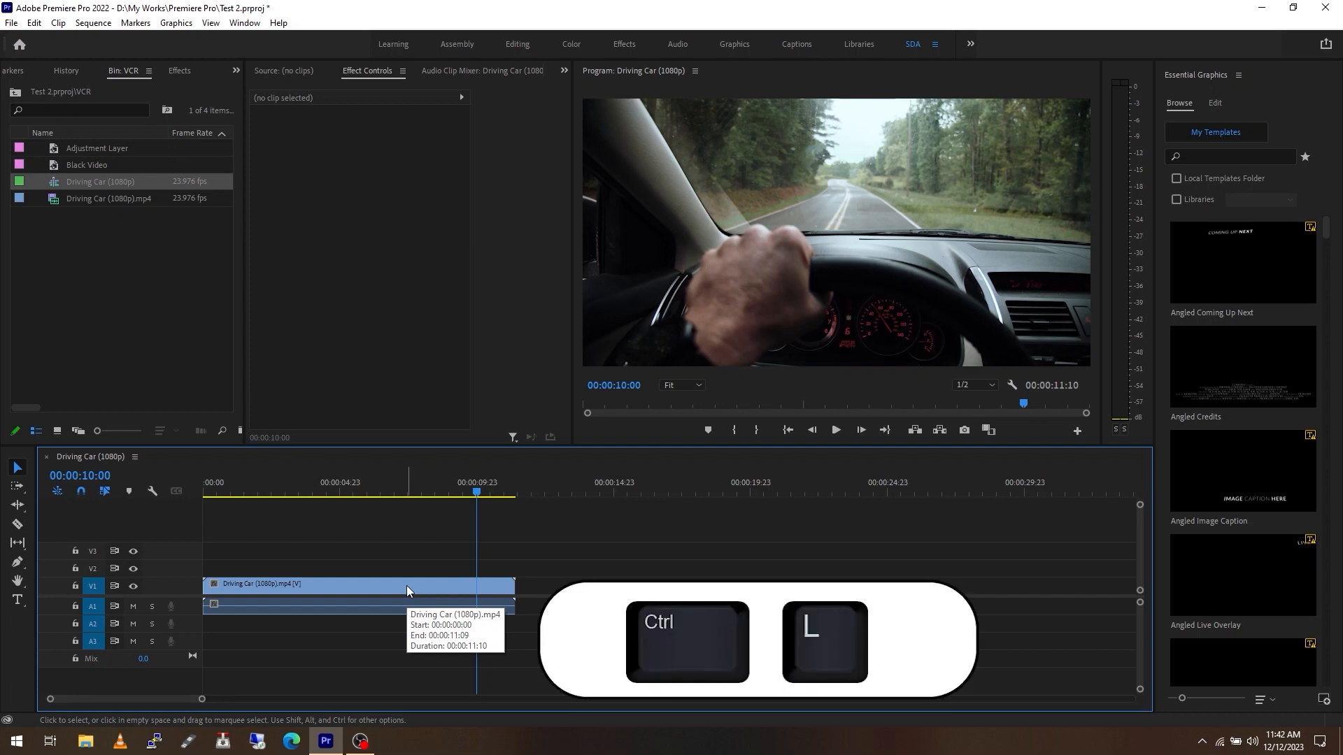
{"action": "left_click", "coordinate": [408, 590]}
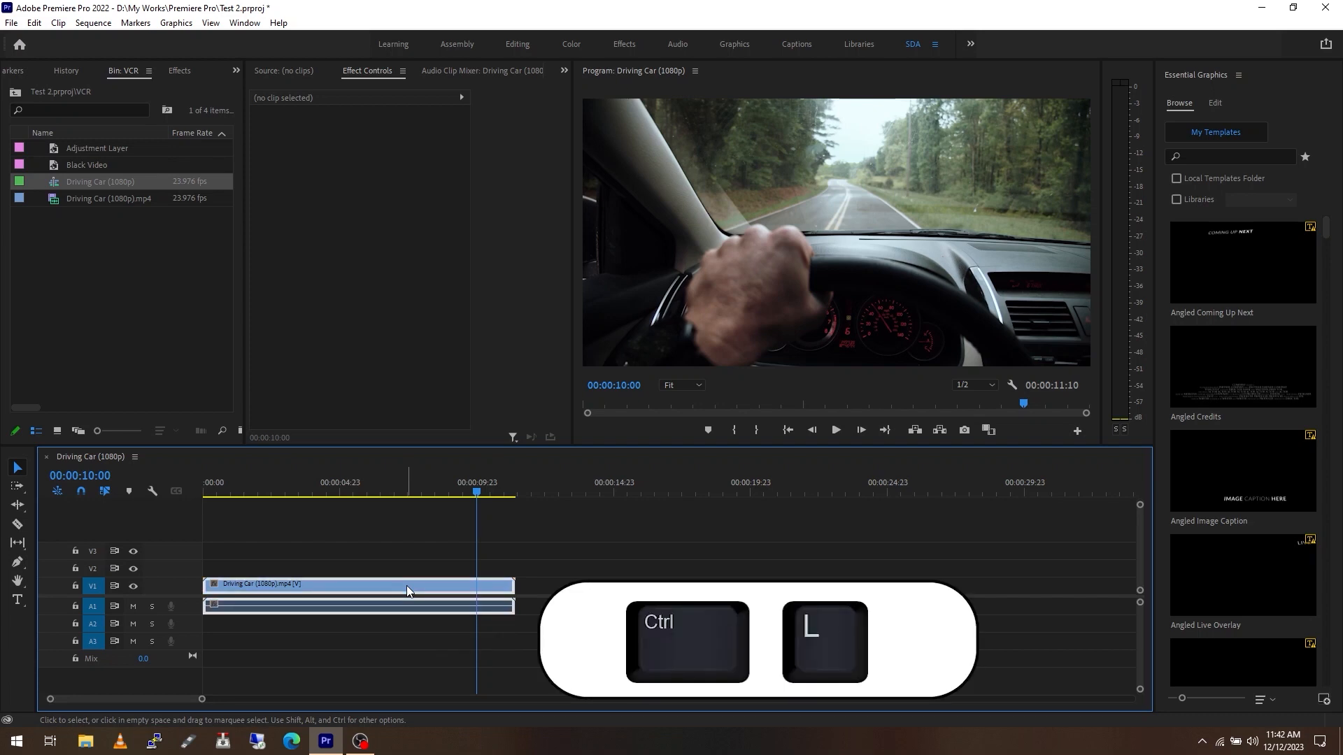
{"action": "key", "text": "ctrl+l"}
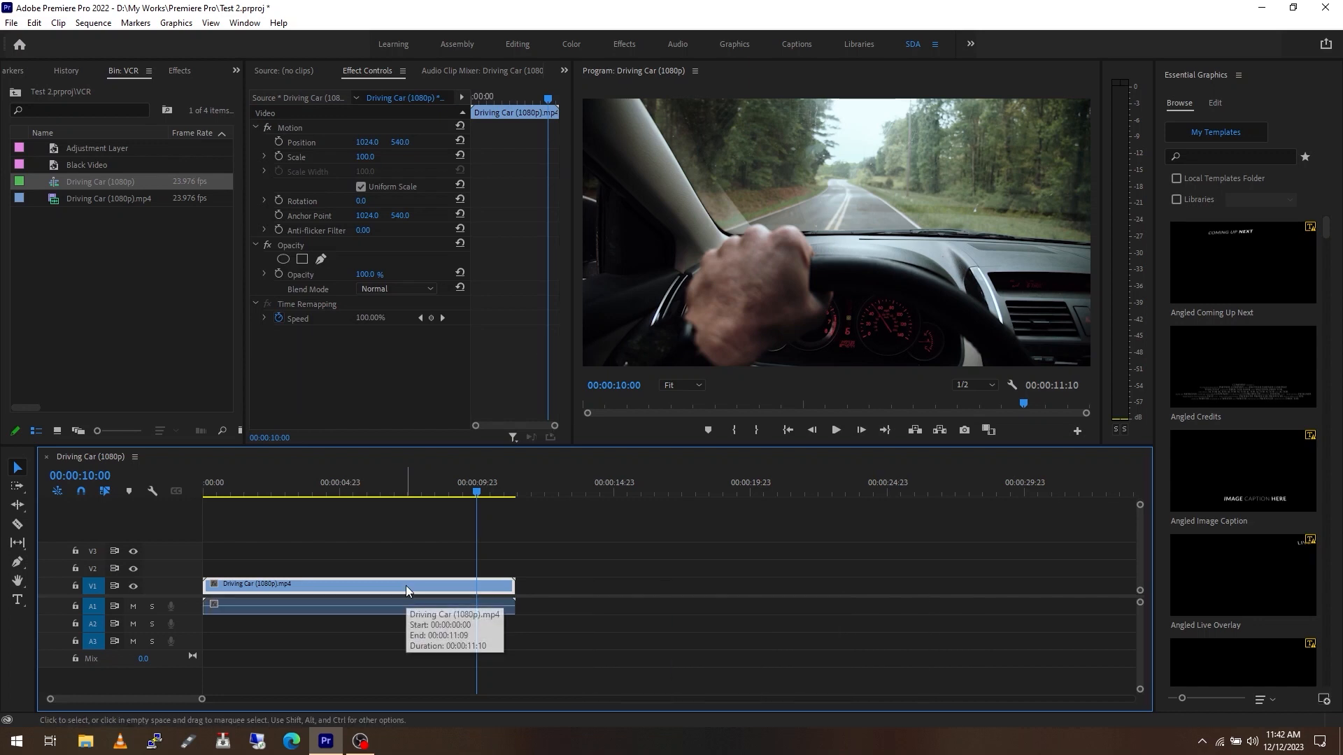
{"action": "left_click", "coordinate": [399, 610]}
{"action": "key", "text": "Delete"}
Step: Duplicate the driving clip directly after the original on V1 and set the copy to 250% speed in reverse
{"action": "left_click", "coordinate": [403, 592]}
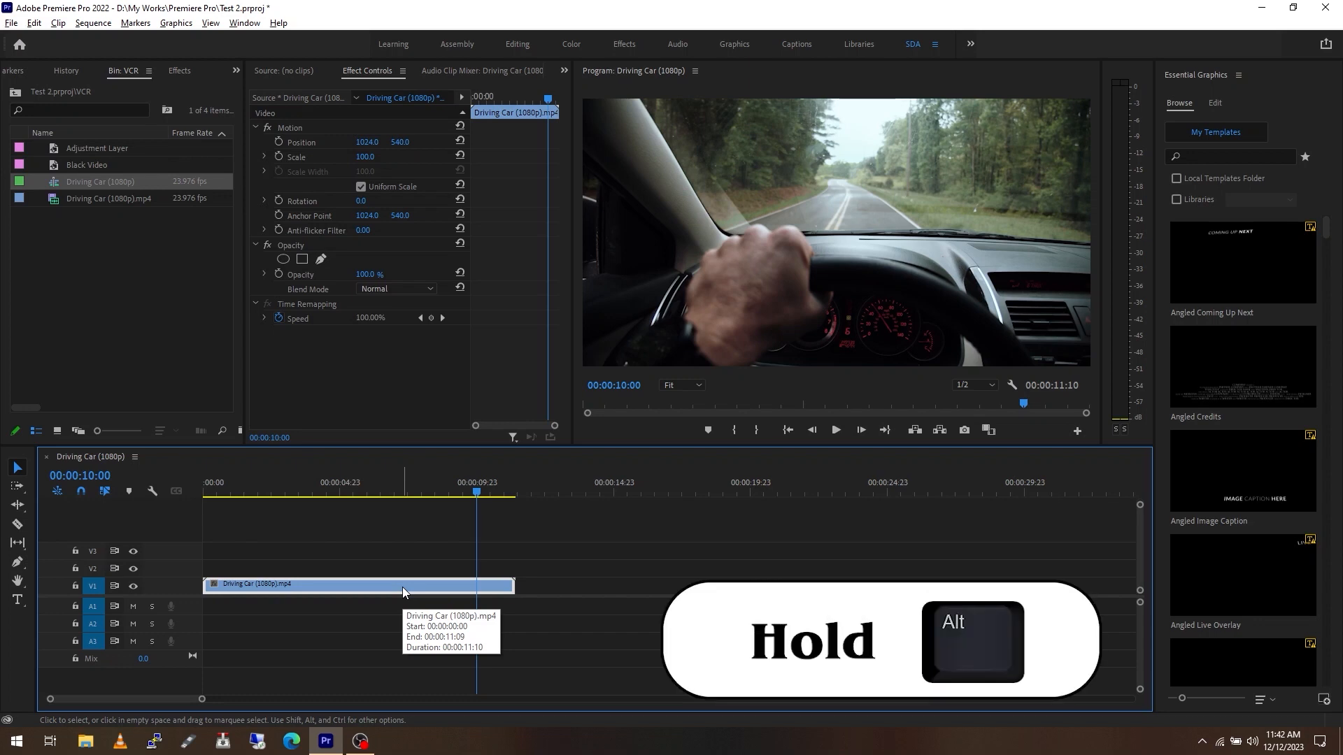
{"action": "left_click_drag", "start_coordinate": [403, 586], "coordinate": [728, 586]}
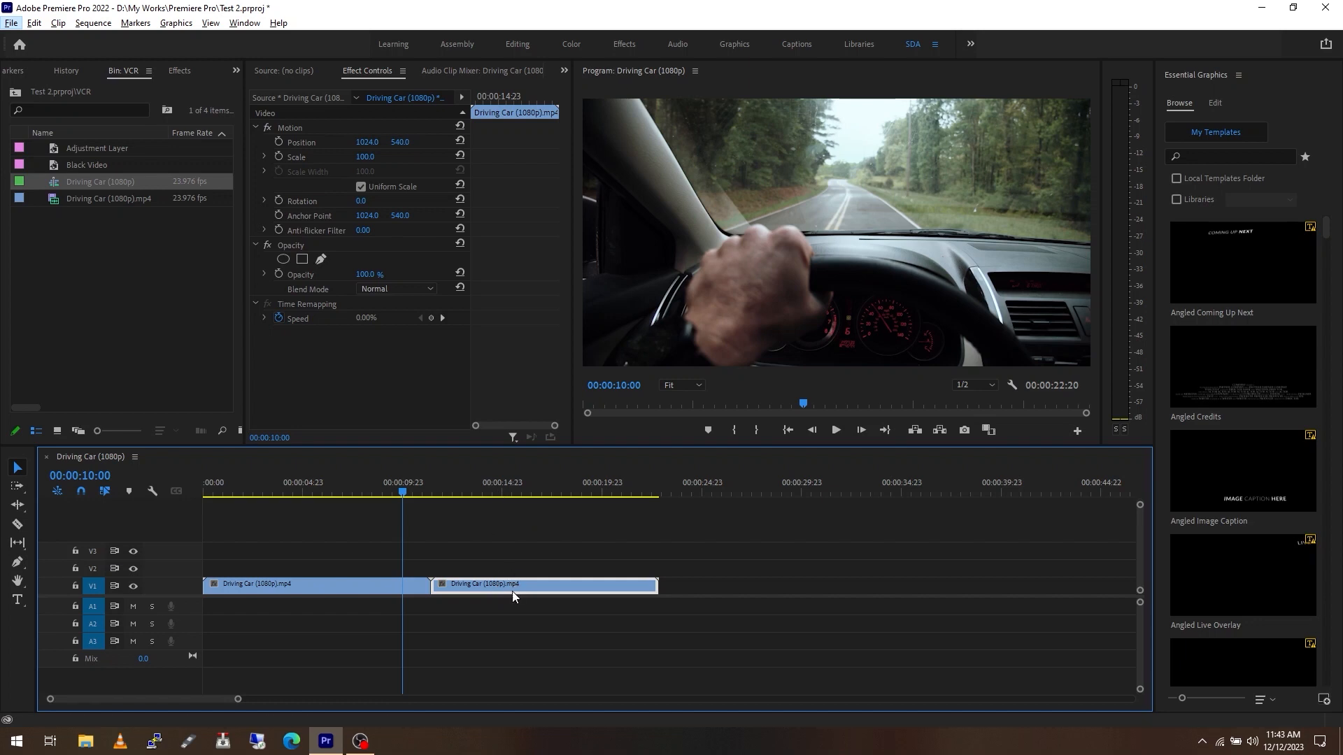
{"action": "right_click", "coordinate": [513, 586]}
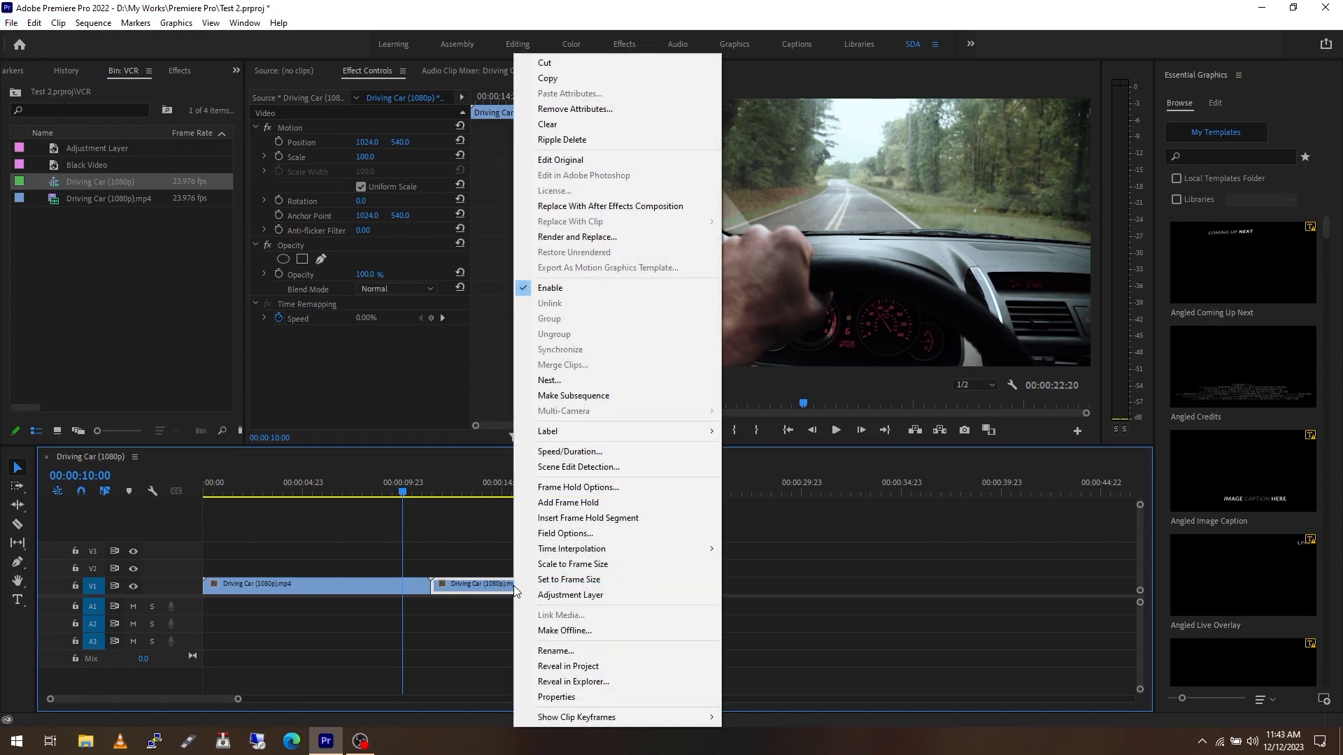
{"action": "left_click", "coordinate": [620, 453]}
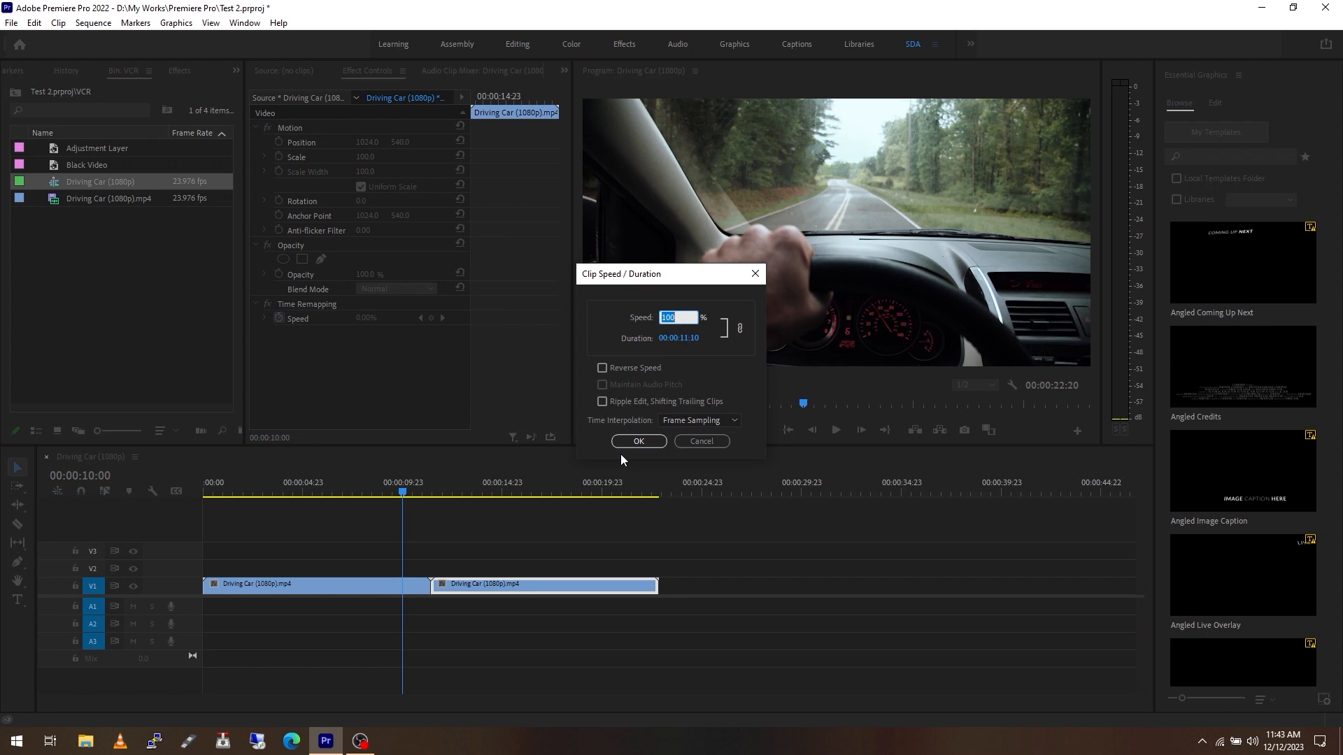
{"action": "type", "text": "250"}
{"action": "left_click", "coordinate": [611, 369]}
{"action": "left_click", "coordinate": [642, 439]}
Step: Place another copy of the first driving clip directly after the reversed clip on V1
{"action": "left_click", "coordinate": [350, 588]}
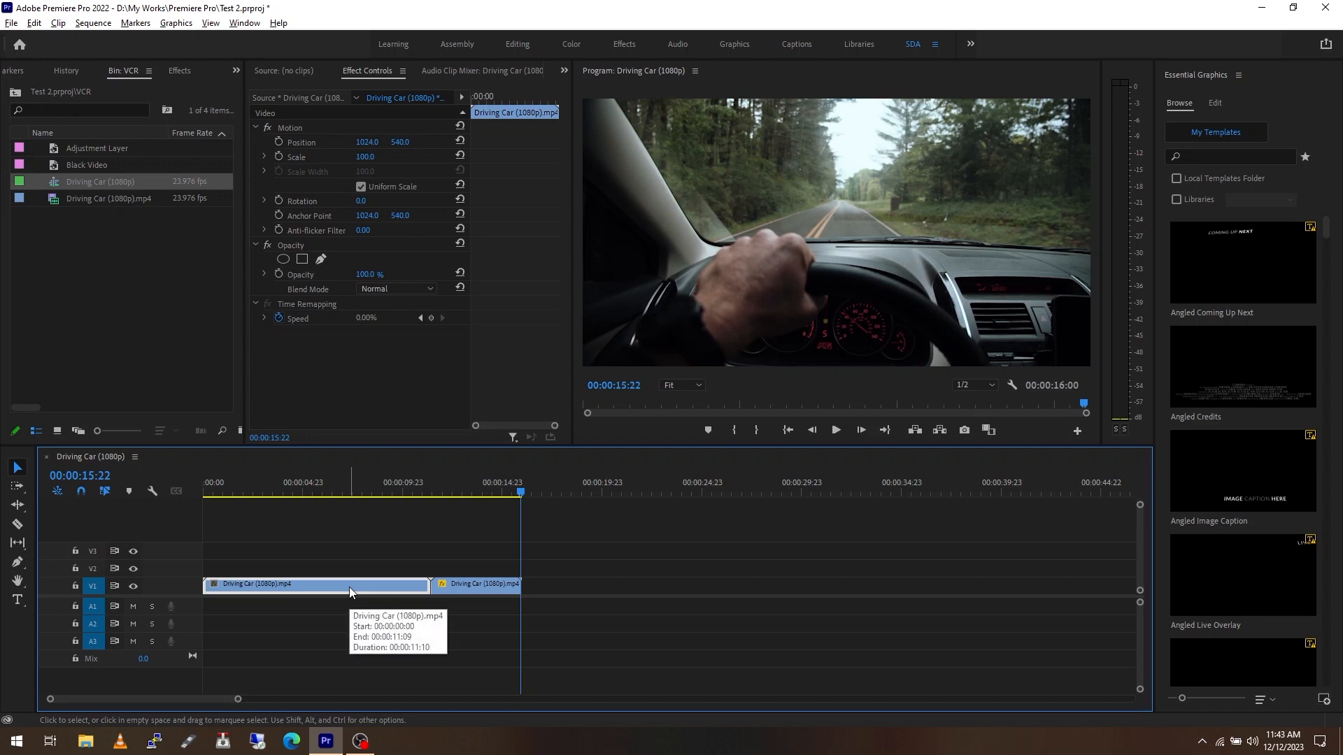
{"action": "left_click_drag", "start_coordinate": [350, 586], "coordinate": [686, 586]}
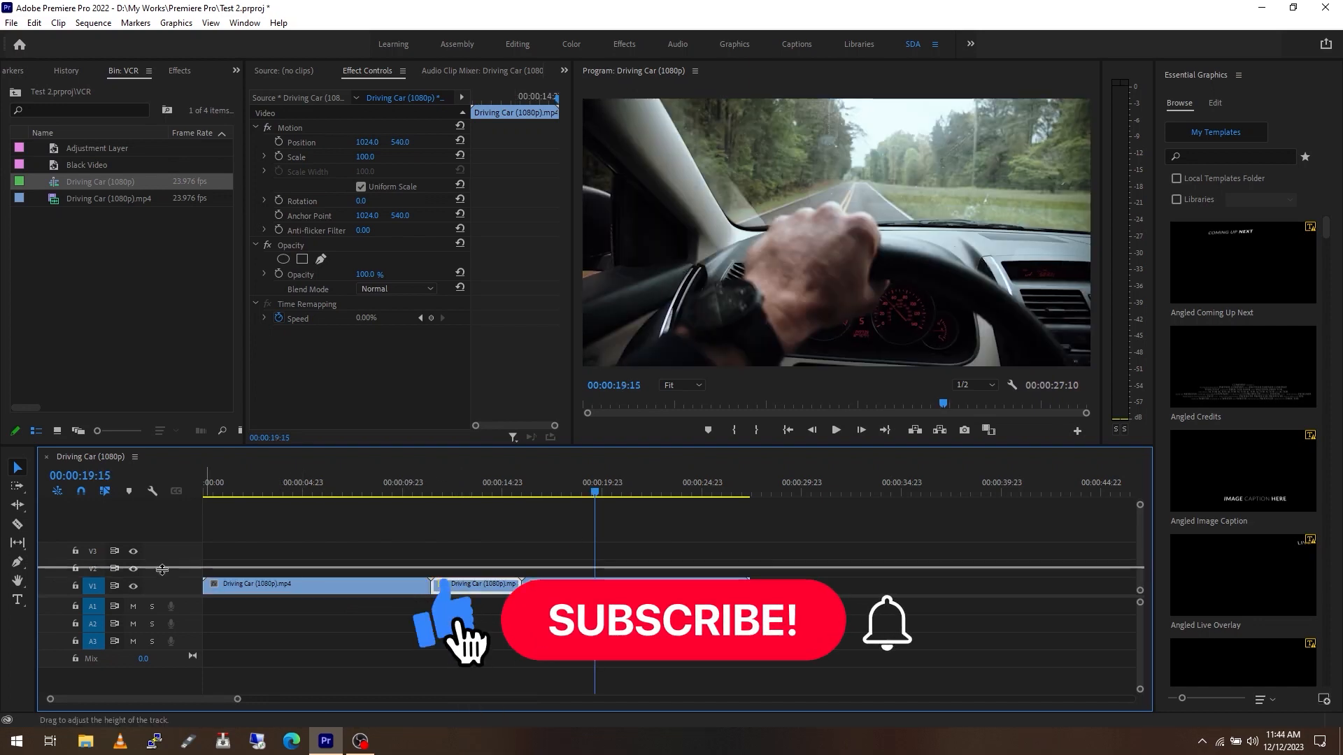
Step: Enlarge the V1 track and show the Time Remapping speed keyframes on the reversed middle clip
{"action": "left_click_drag", "start_coordinate": [161, 570], "coordinate": [165, 536]}
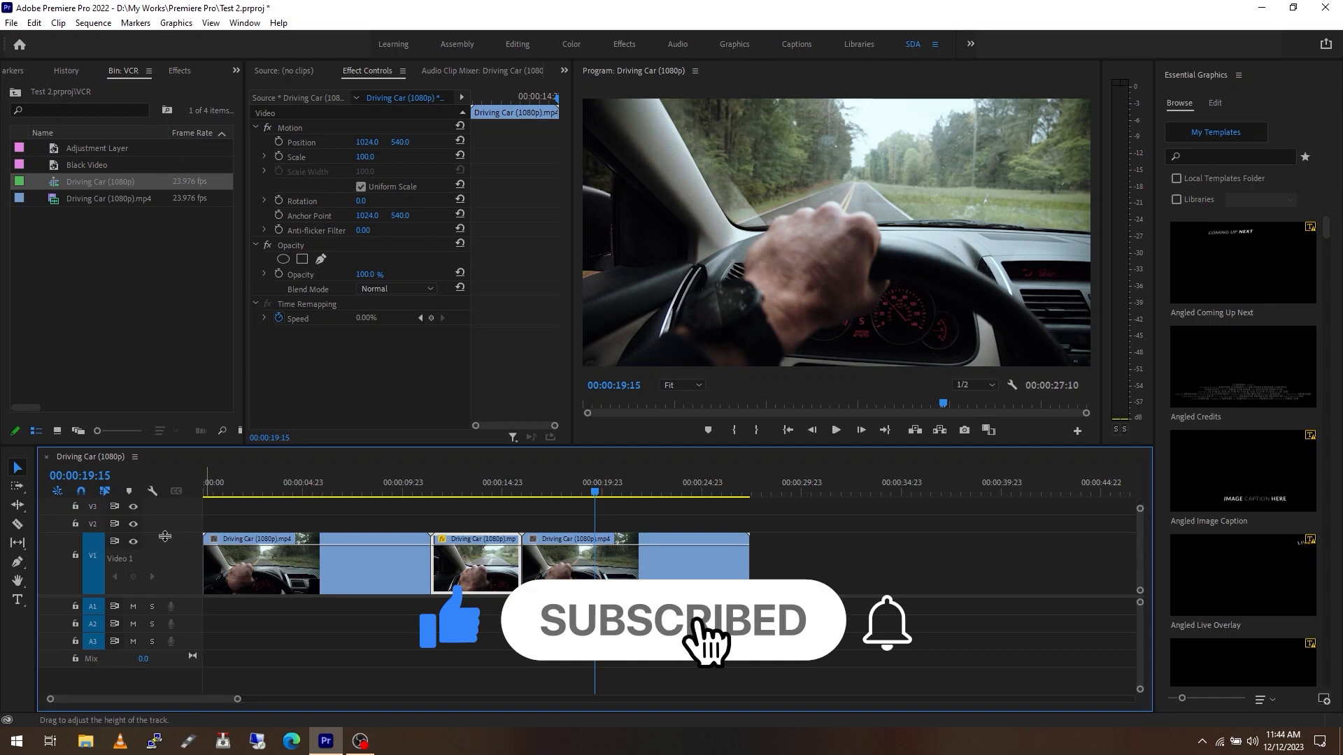
{"action": "right_click", "coordinate": [474, 576]}
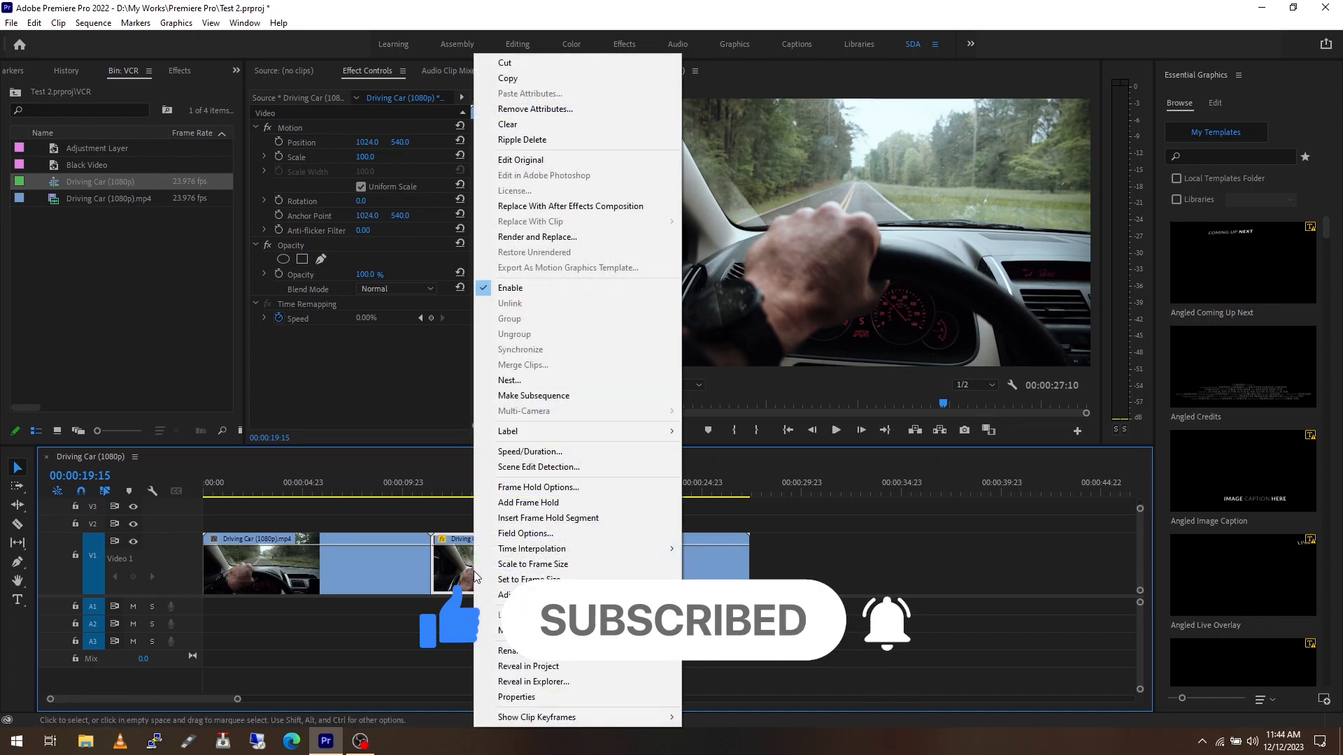
{"action": "mouse_move", "coordinate": [518, 717]}
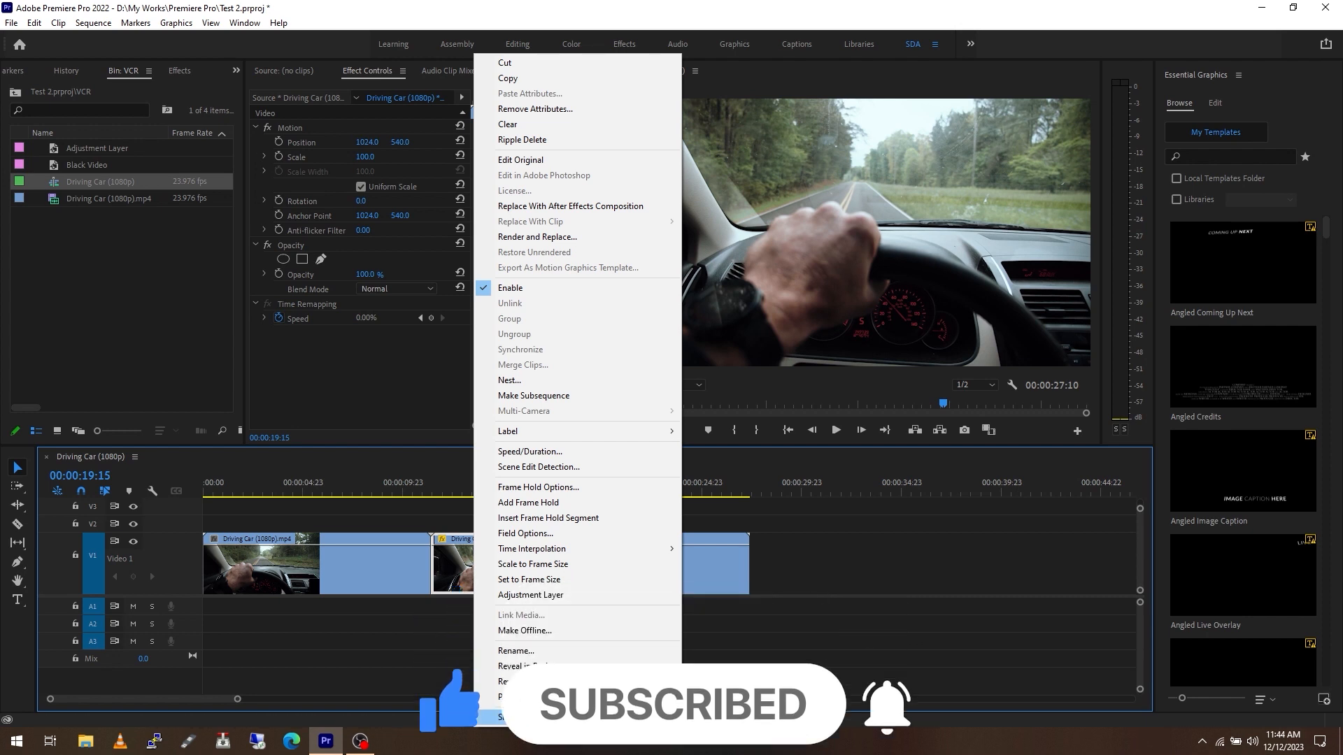
{"action": "mouse_move", "coordinate": [748, 718]}
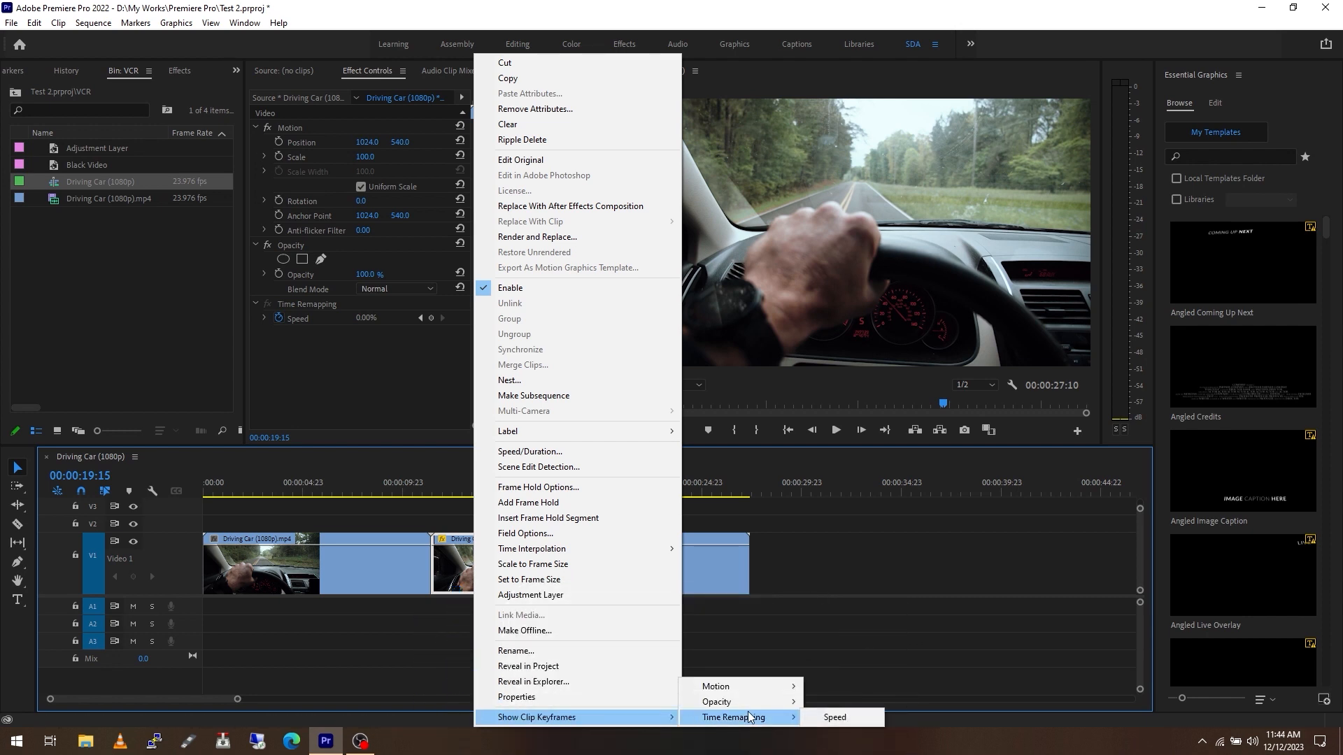
{"action": "left_click", "coordinate": [852, 724]}
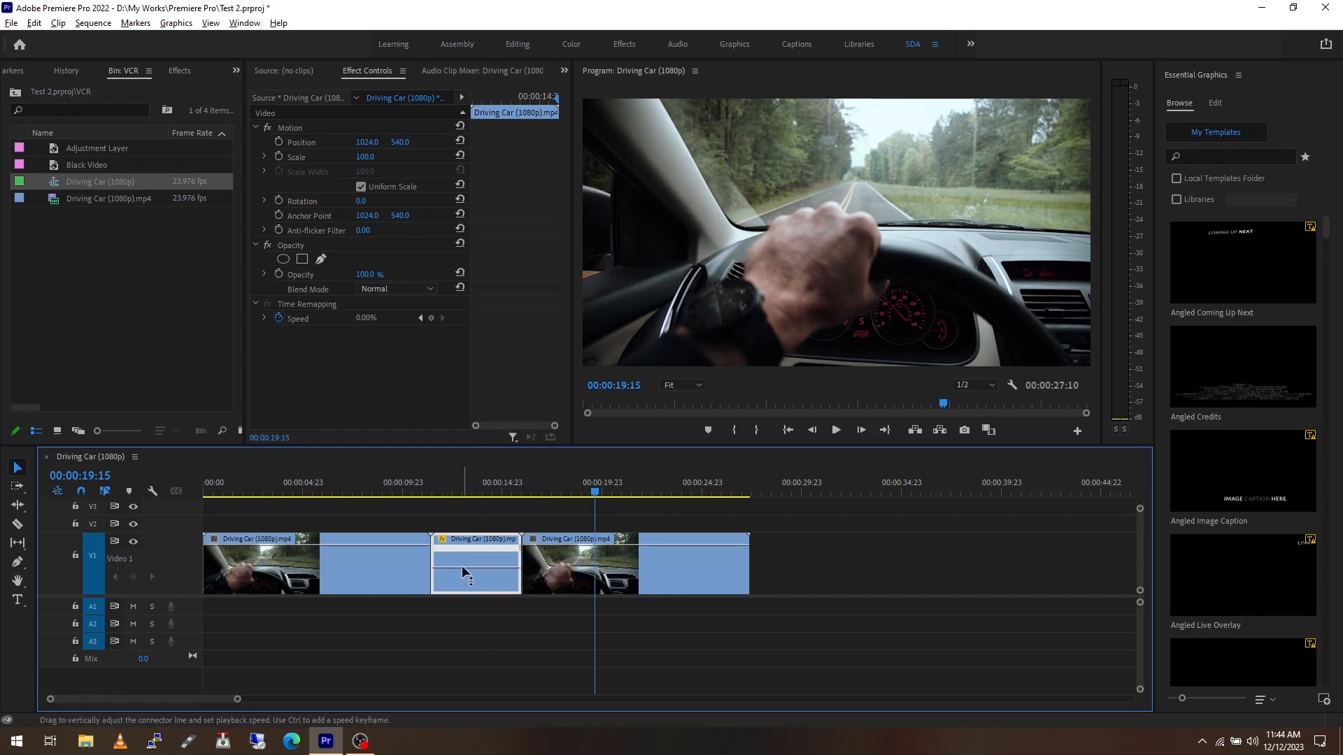
Step: Add a speed keyframe near the start of the reversed clip and spread it apart into a gradual speed ramp
{"action": "scroll", "coordinate": [461, 565], "scroll_direction": "up", "scroll_amount": 1}
{"action": "scroll", "coordinate": [463, 566], "scroll_direction": "up", "scroll_amount": 3}
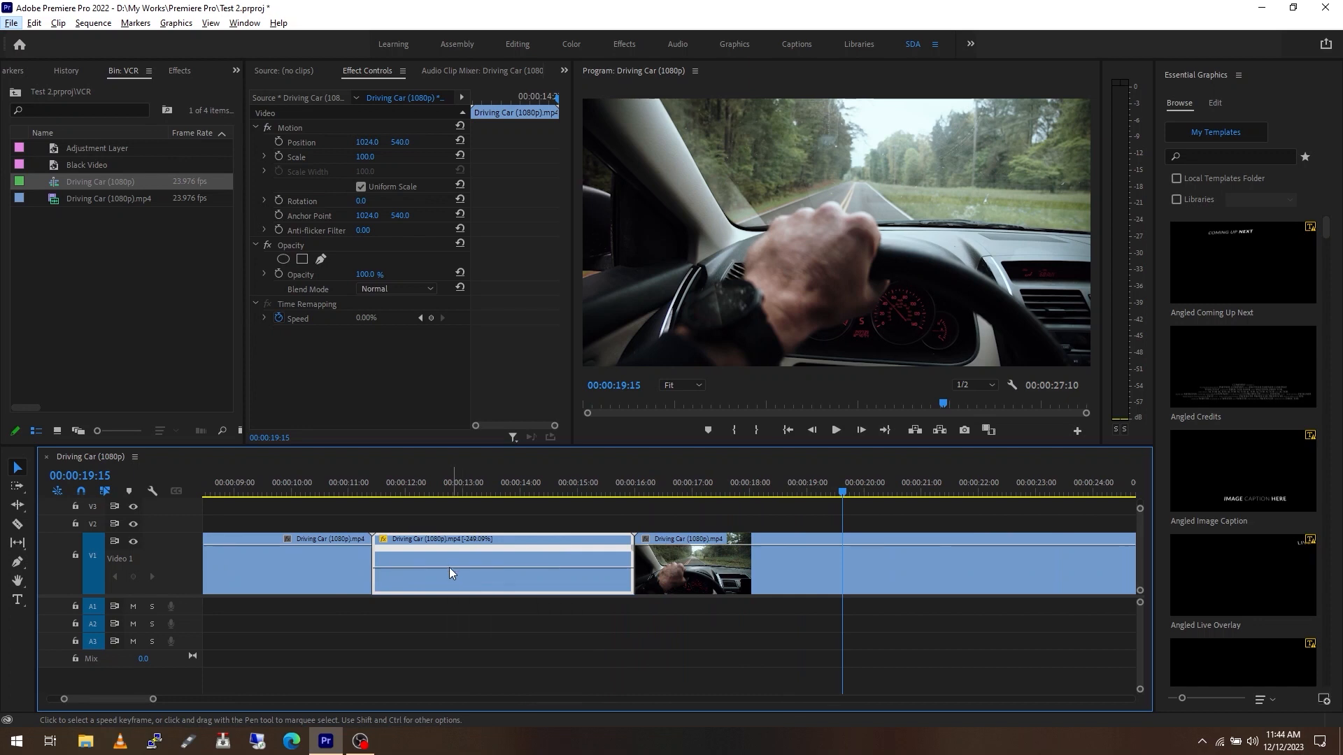
{"action": "left_click", "coordinate": [449, 568], "text": "ctrl"}
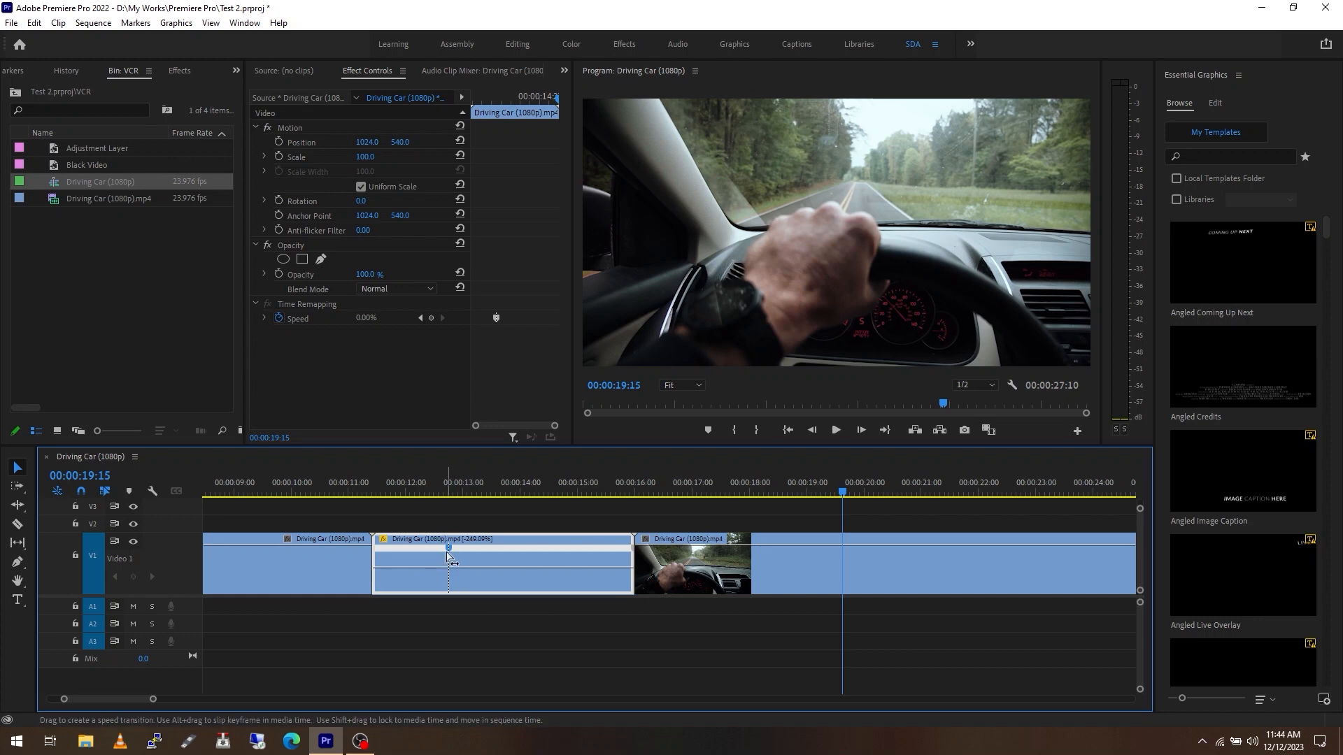
{"action": "left_click_drag", "start_coordinate": [451, 559], "coordinate": [522, 552]}
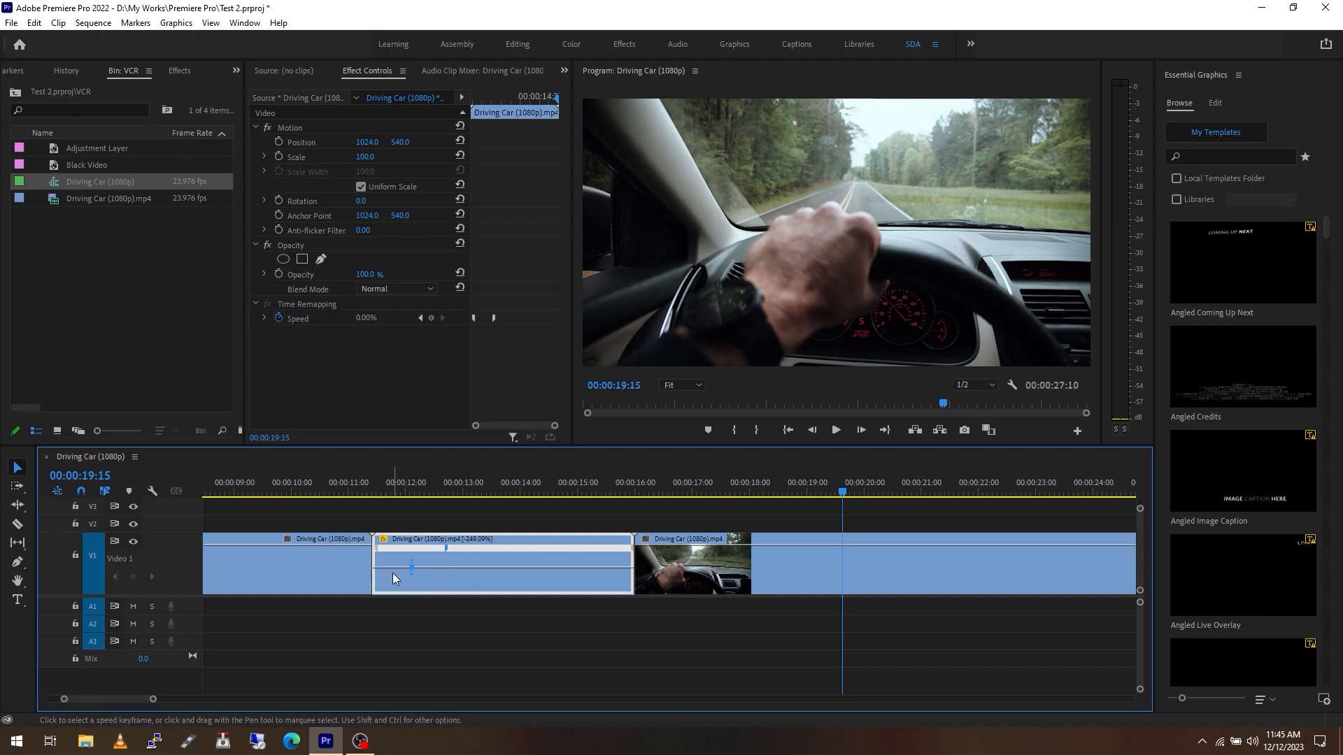
Step: Lower the speed before the ramp in the reversed clip to about 79% and play the section back
{"action": "left_click_drag", "start_coordinate": [377, 548], "coordinate": [379, 584]}
{"action": "left_click_drag", "start_coordinate": [376, 489], "coordinate": [376, 494]}
{"action": "left_click", "coordinate": [836, 430]}
{"action": "left_click", "coordinate": [836, 430]}
{"action": "left_click", "coordinate": [407, 496]}
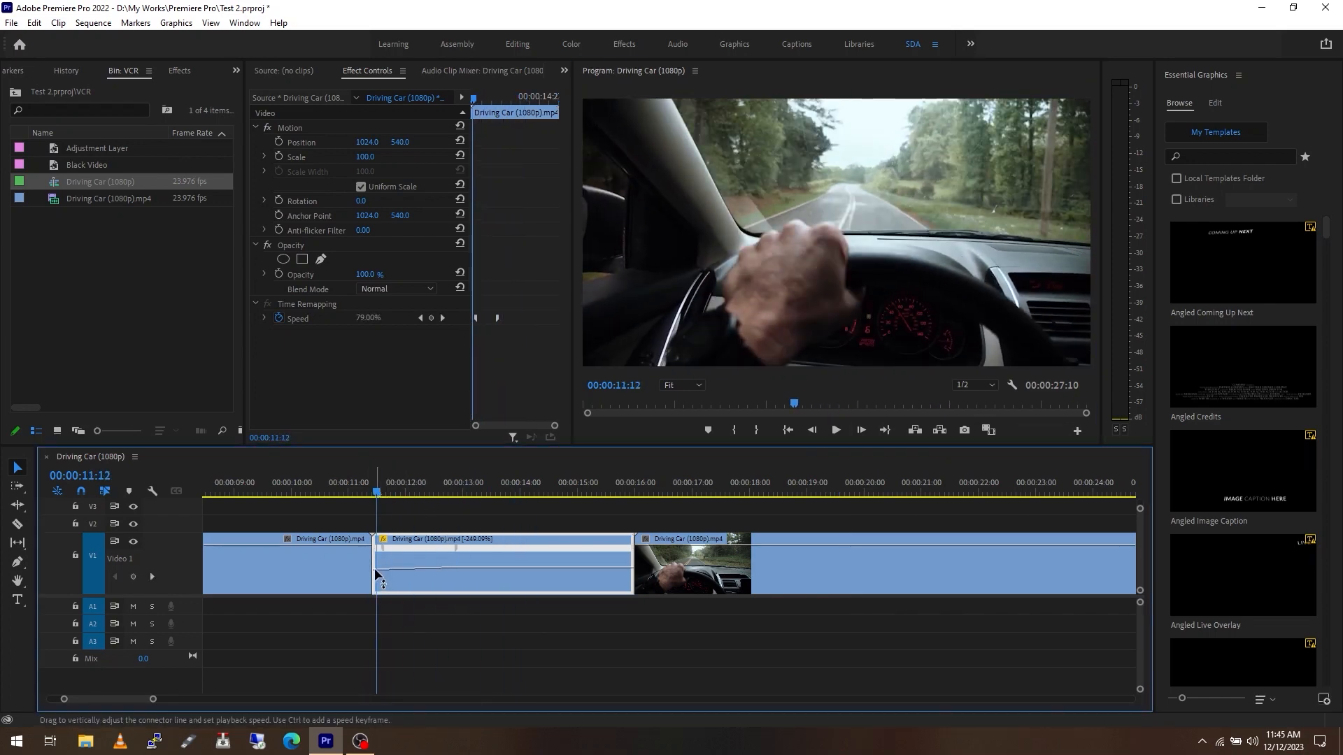
Step: Lower the reversed clip's speed before the ramp further and play the transition back from just before it
{"action": "left_click_drag", "start_coordinate": [375, 569], "coordinate": [377, 575]}
{"action": "left_click", "coordinate": [367, 492]}
{"action": "left_click", "coordinate": [836, 431]}
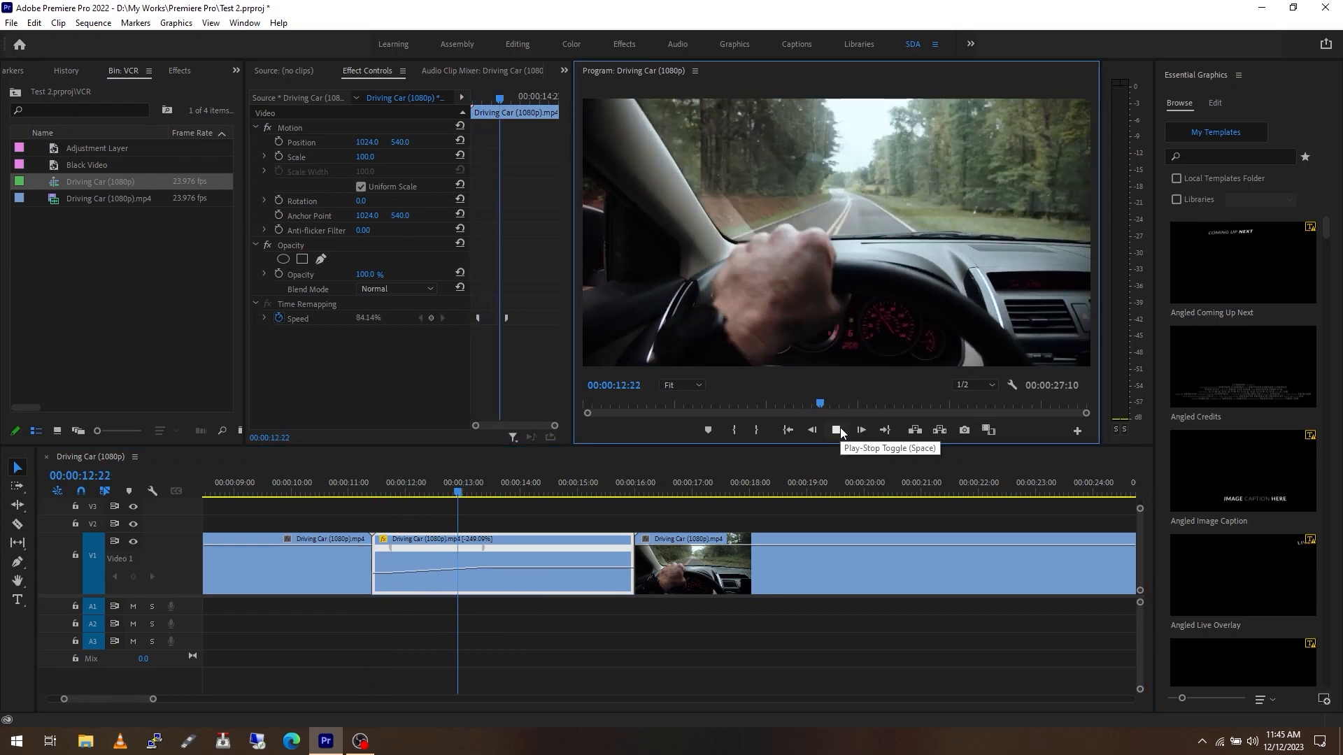
{"action": "left_click", "coordinate": [836, 431]}
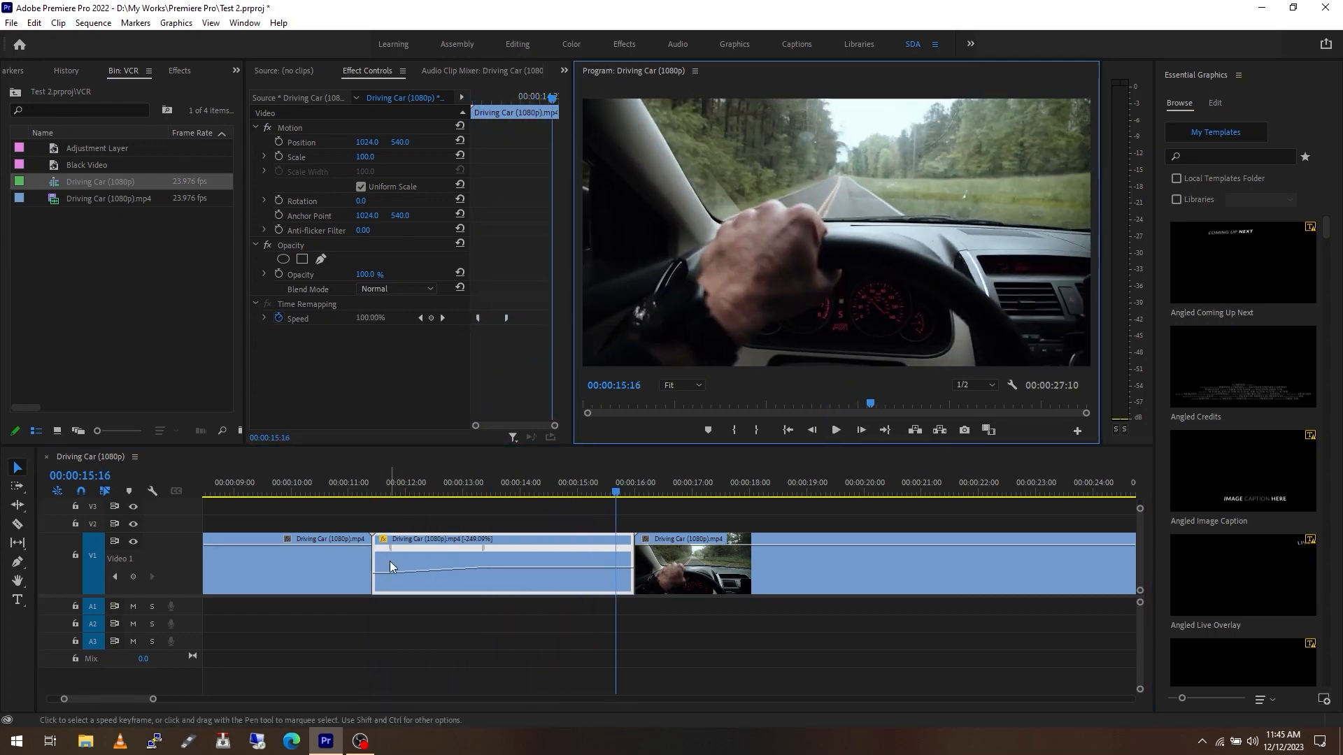
Step: Select the reversed clip's speed ramp and play back the transition from the first clip through the reversed section
{"action": "left_click", "coordinate": [440, 576]}
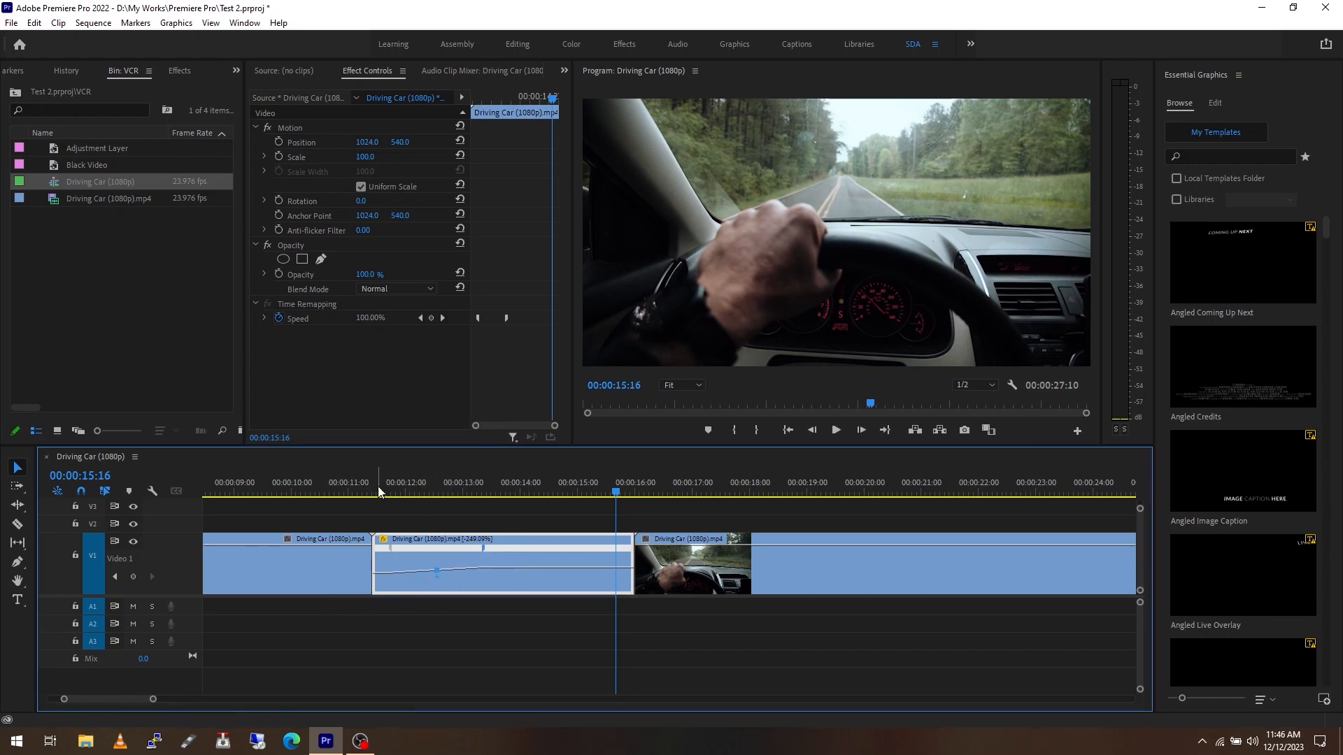
{"action": "left_click", "coordinate": [352, 489]}
{"action": "left_click", "coordinate": [835, 430]}
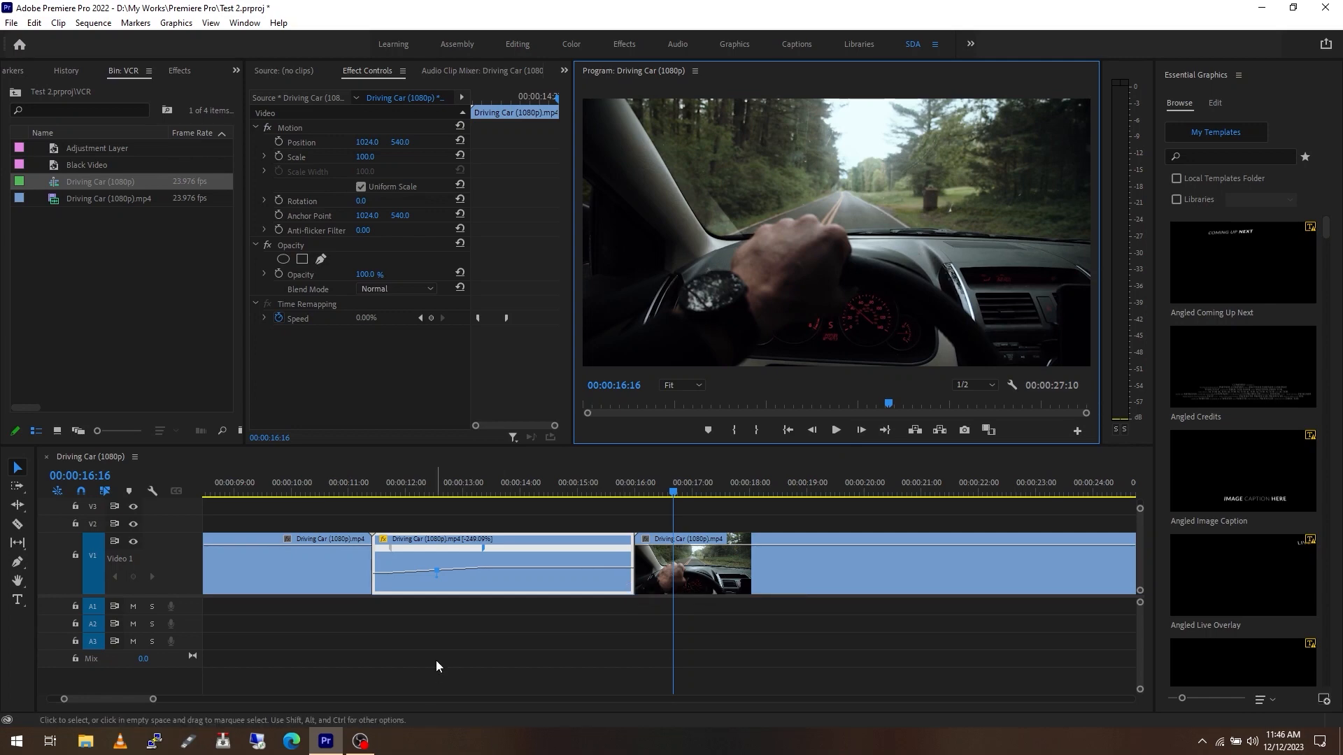
{"action": "left_click", "coordinate": [292, 487]}
{"action": "left_click", "coordinate": [835, 429]}
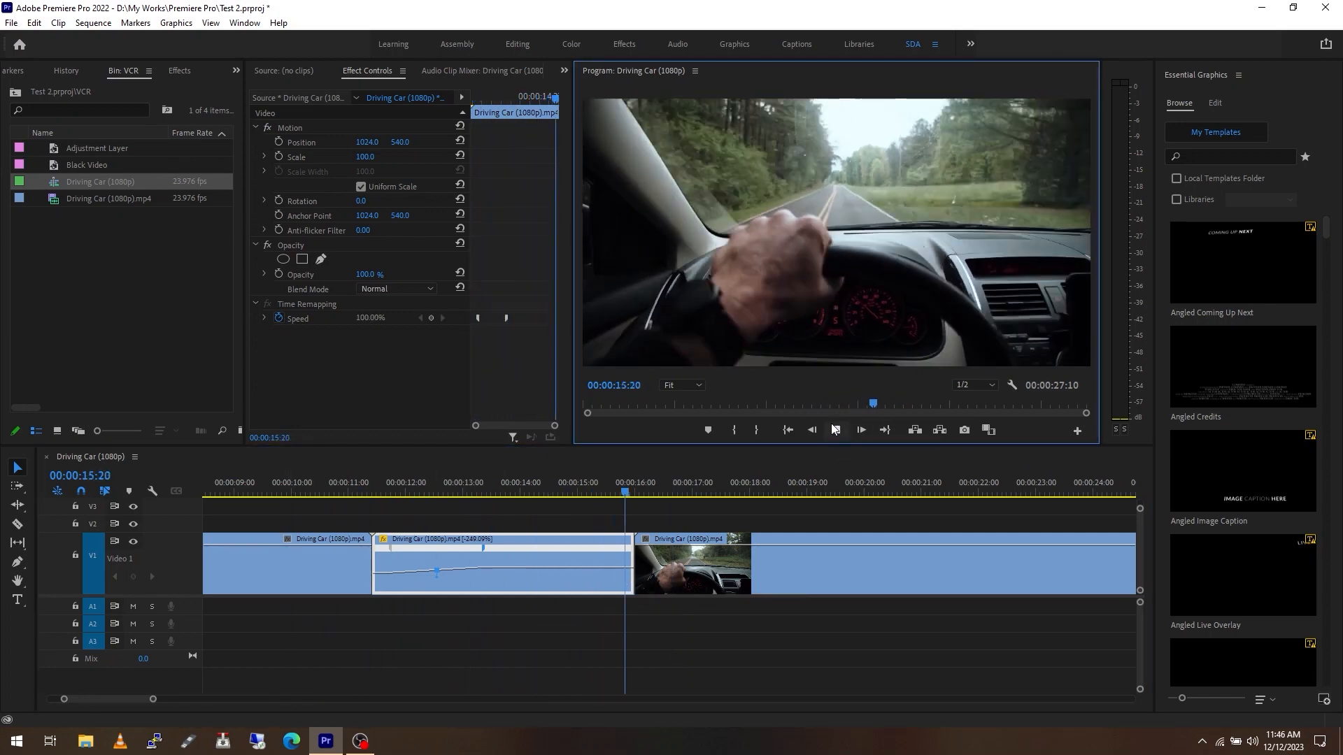
{"action": "left_click", "coordinate": [836, 429]}
Step: Reduce the V1 track's height and zoom the timeline out to show the end of the sequence
{"action": "scroll", "coordinate": [303, 561], "scroll_direction": "down", "scroll_amount": 1}
{"action": "scroll", "coordinate": [187, 565], "scroll_direction": "down", "scroll_amount": 2}
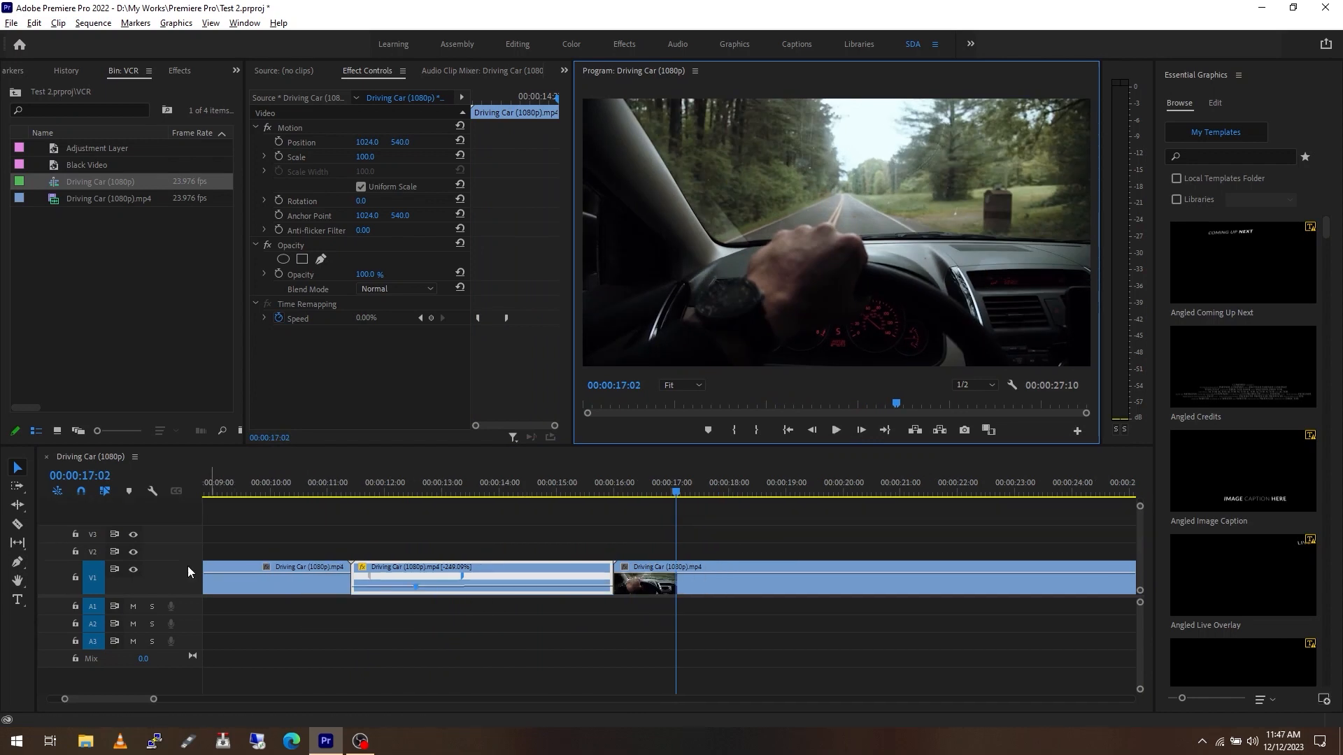
{"action": "scroll", "coordinate": [371, 622], "scroll_direction": "down", "scroll_amount": 3}
{"action": "scroll", "coordinate": [371, 623], "scroll_direction": "down", "scroll_amount": 1}
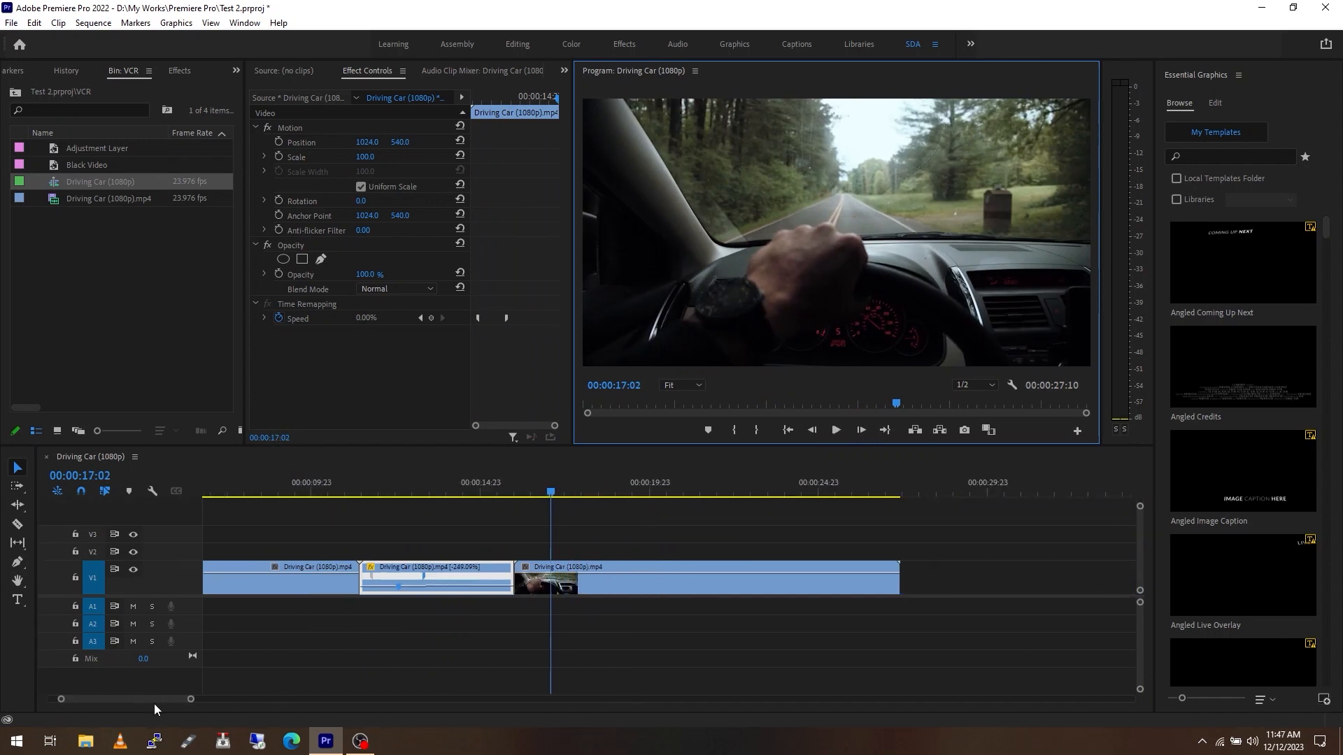
Step: Place the Black Video on V2 directly above the reversed clip and trim its end to match that clip's length
{"action": "left_click_drag", "start_coordinate": [146, 701], "coordinate": [123, 693]}
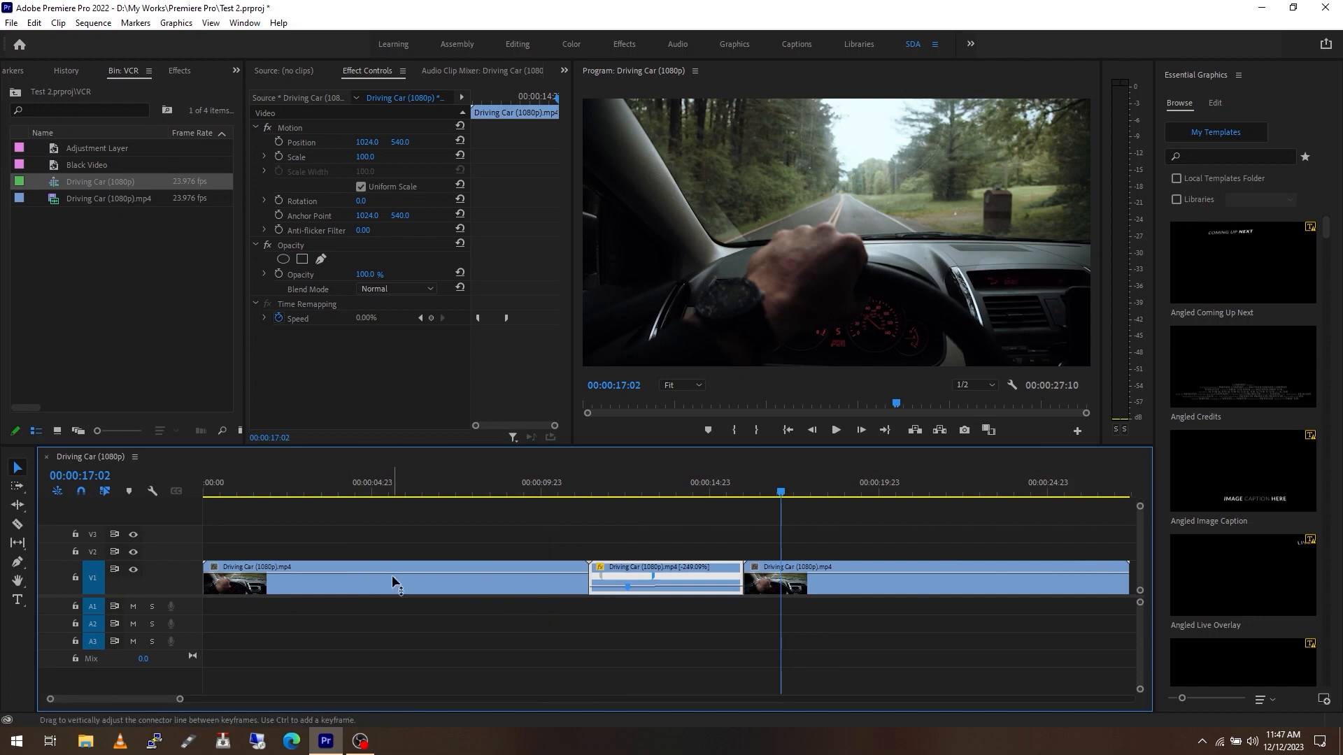
{"action": "scroll", "coordinate": [396, 607], "scroll_direction": "down", "scroll_amount": 1}
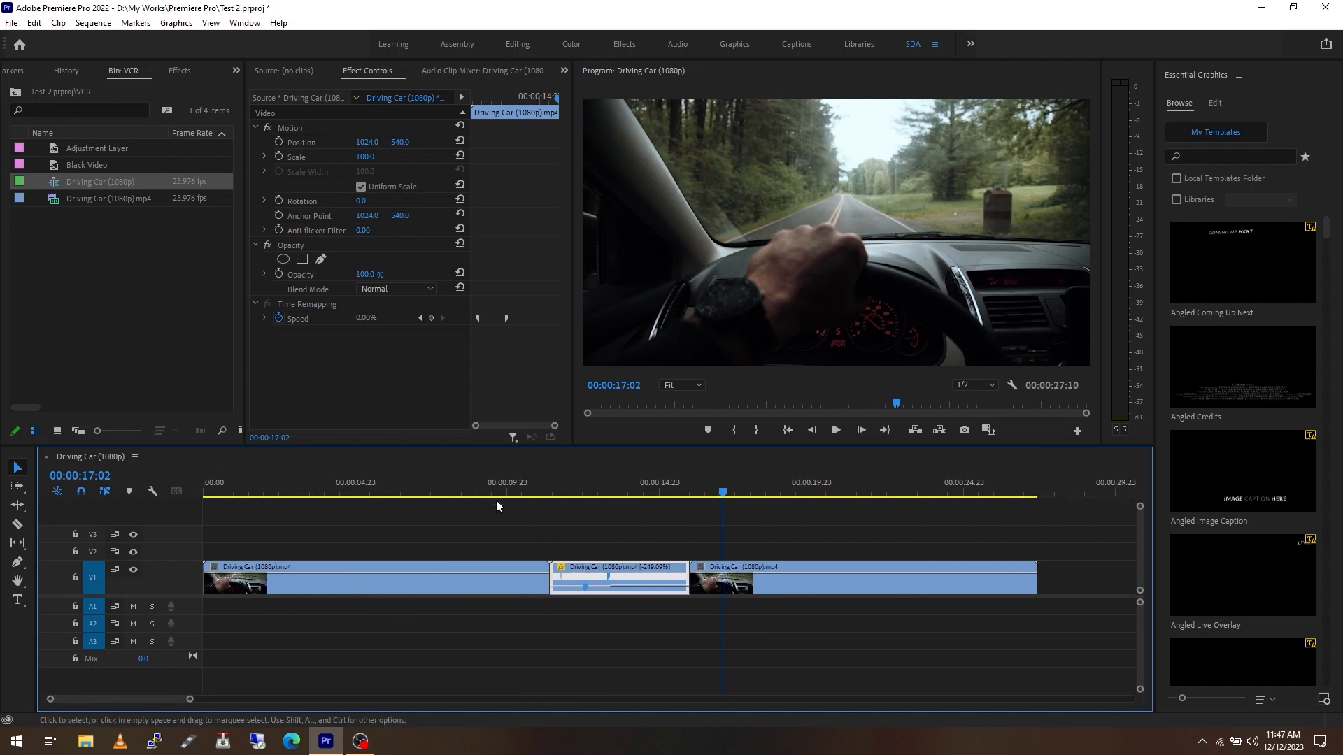
{"action": "left_click", "coordinate": [68, 167]}
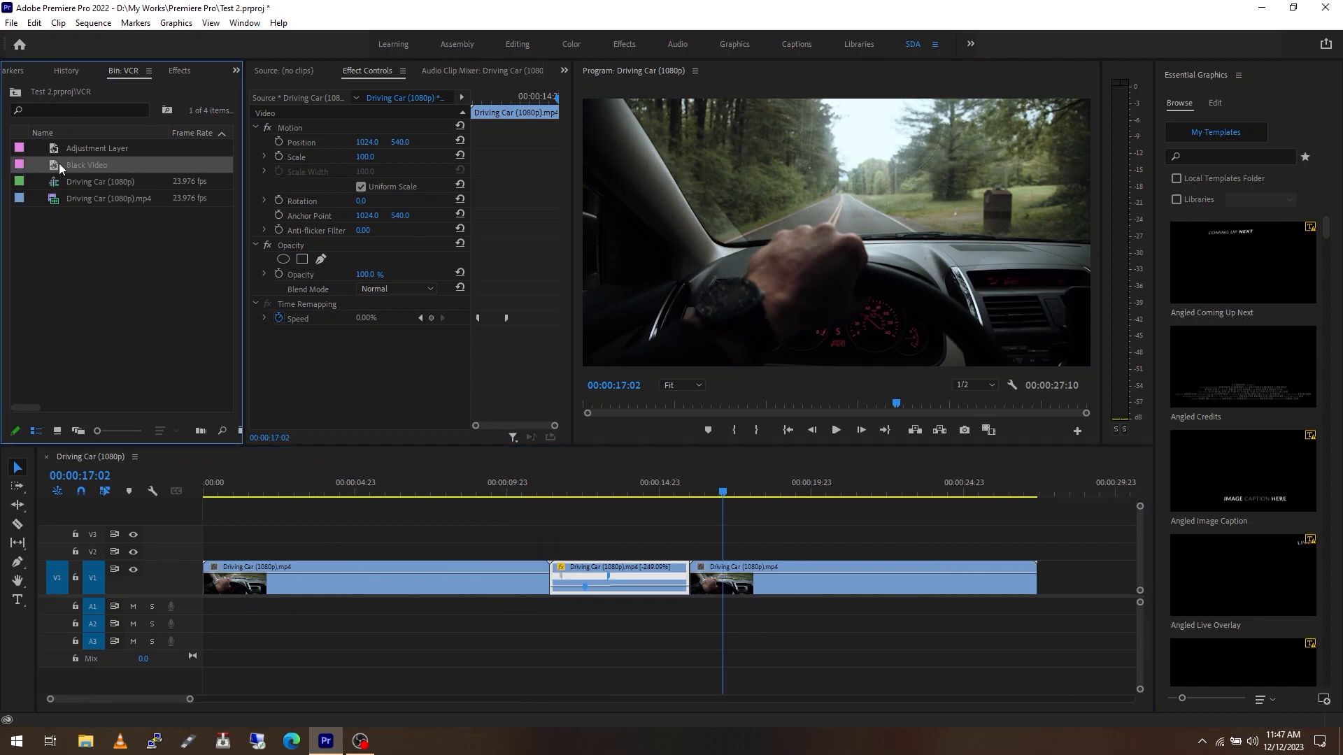
{"action": "left_click_drag", "start_coordinate": [59, 162], "coordinate": [556, 553]}
{"action": "left_click_drag", "start_coordinate": [699, 554], "coordinate": [689, 553]}
{"action": "left_click", "coordinate": [594, 545]}
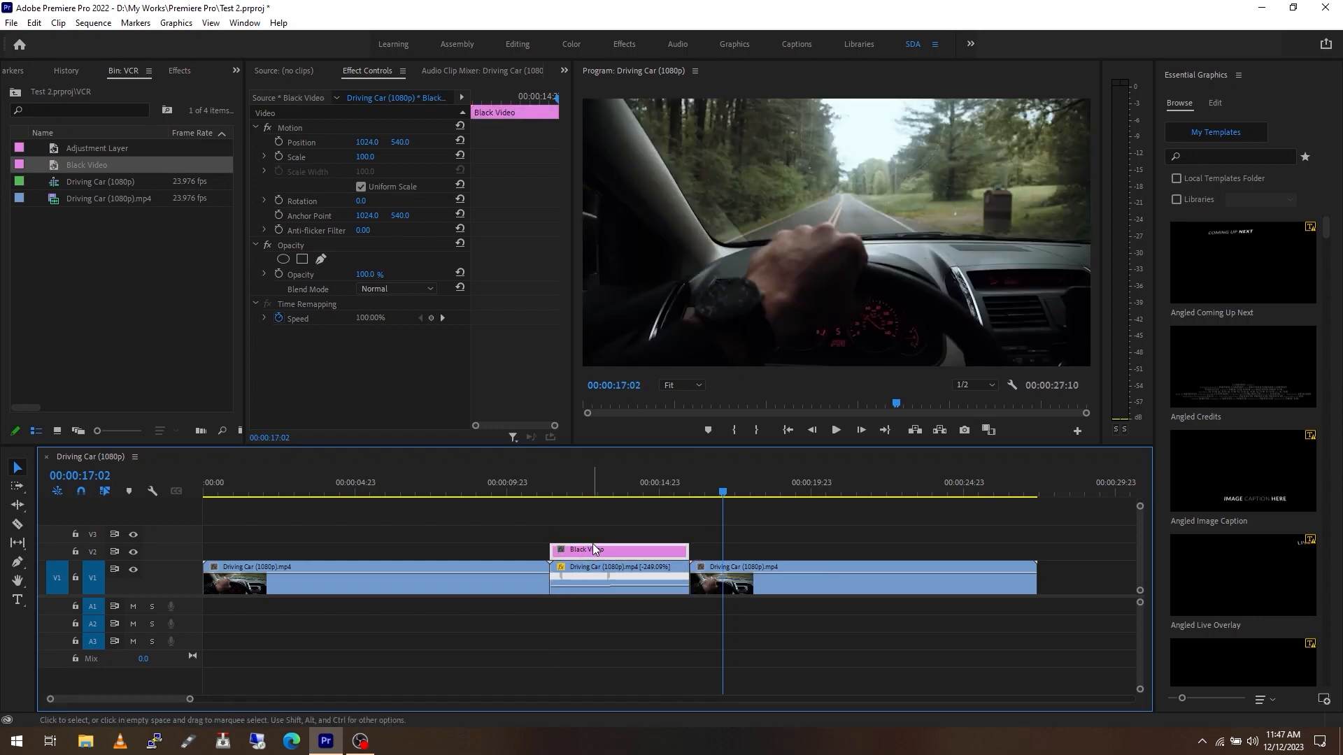
Step: Find the Noise video effect and apply it to the Black Video clip on V2
{"action": "left_click", "coordinate": [601, 491]}
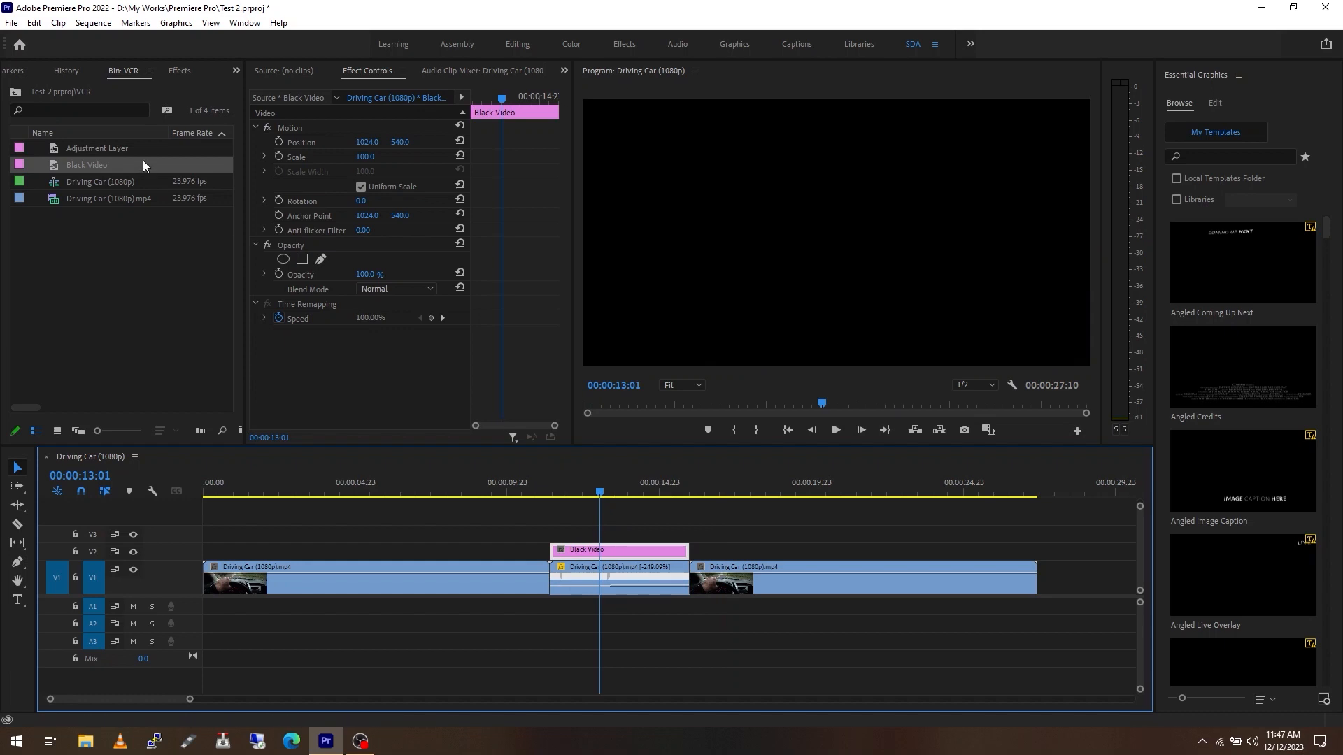
{"action": "left_click", "coordinate": [173, 73]}
{"action": "left_click", "coordinate": [101, 89]}
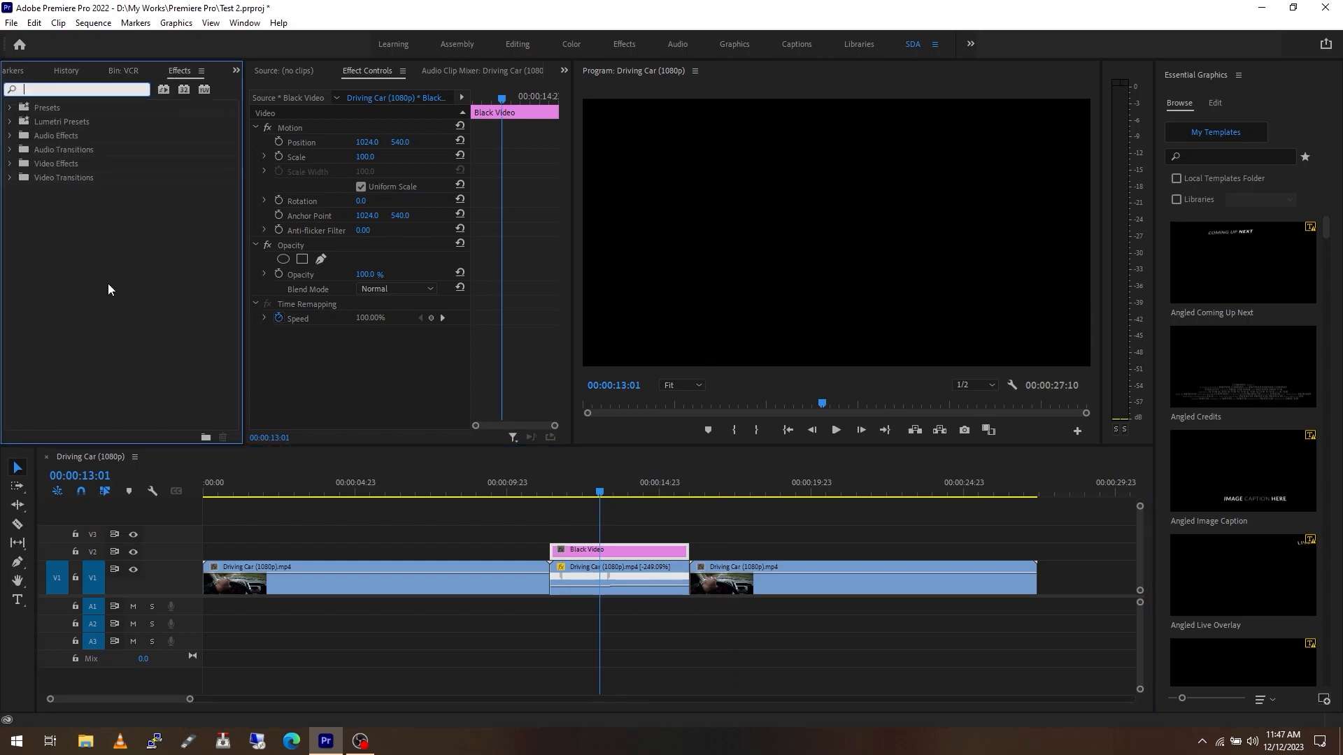
{"action": "type", "text": "noise"}
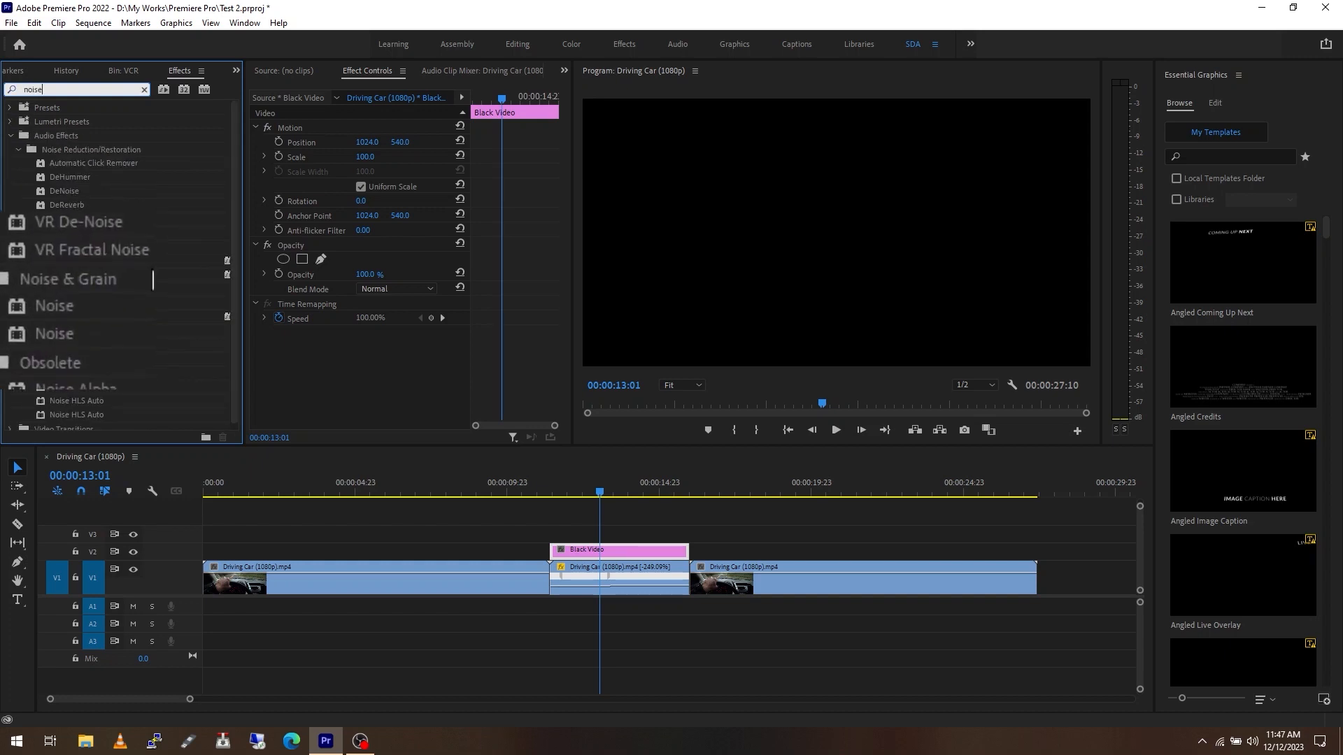
{"action": "scroll", "coordinate": [153, 280], "scroll_direction": "down", "scroll_amount": 1}
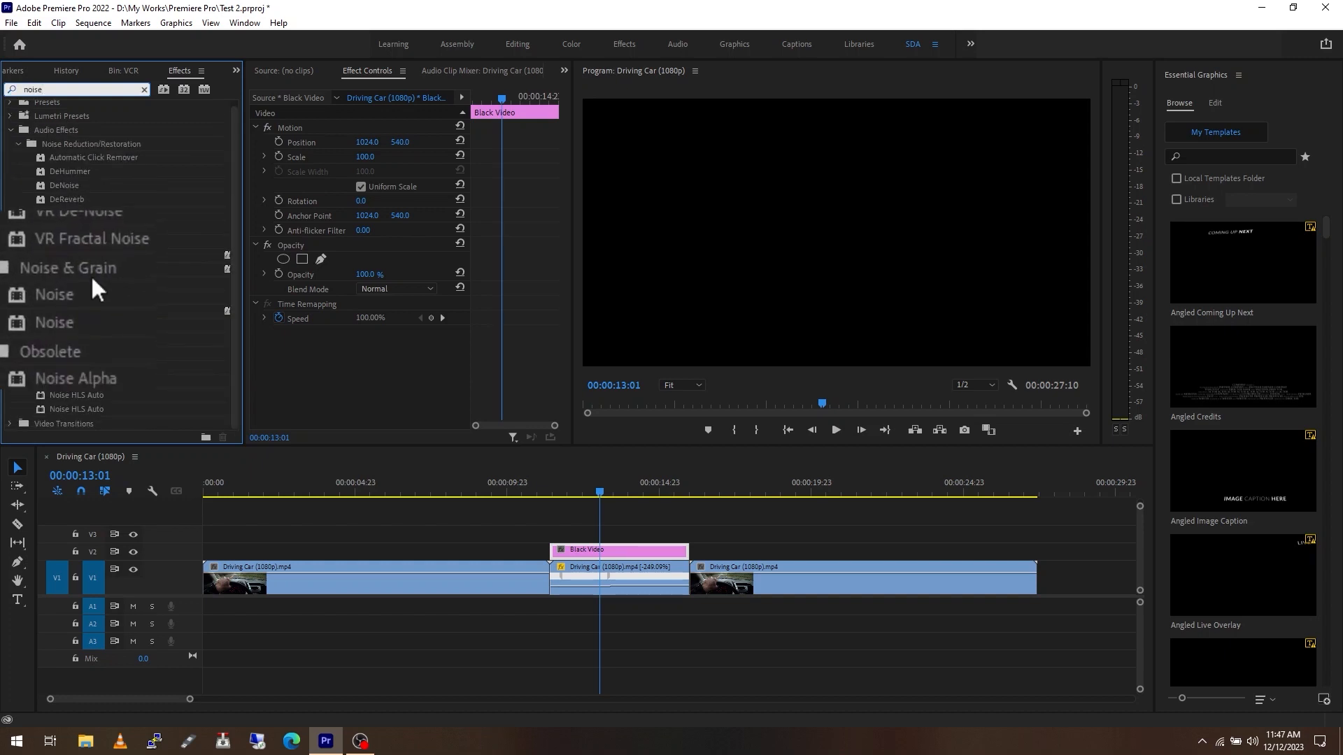
{"action": "left_click", "coordinate": [74, 292]}
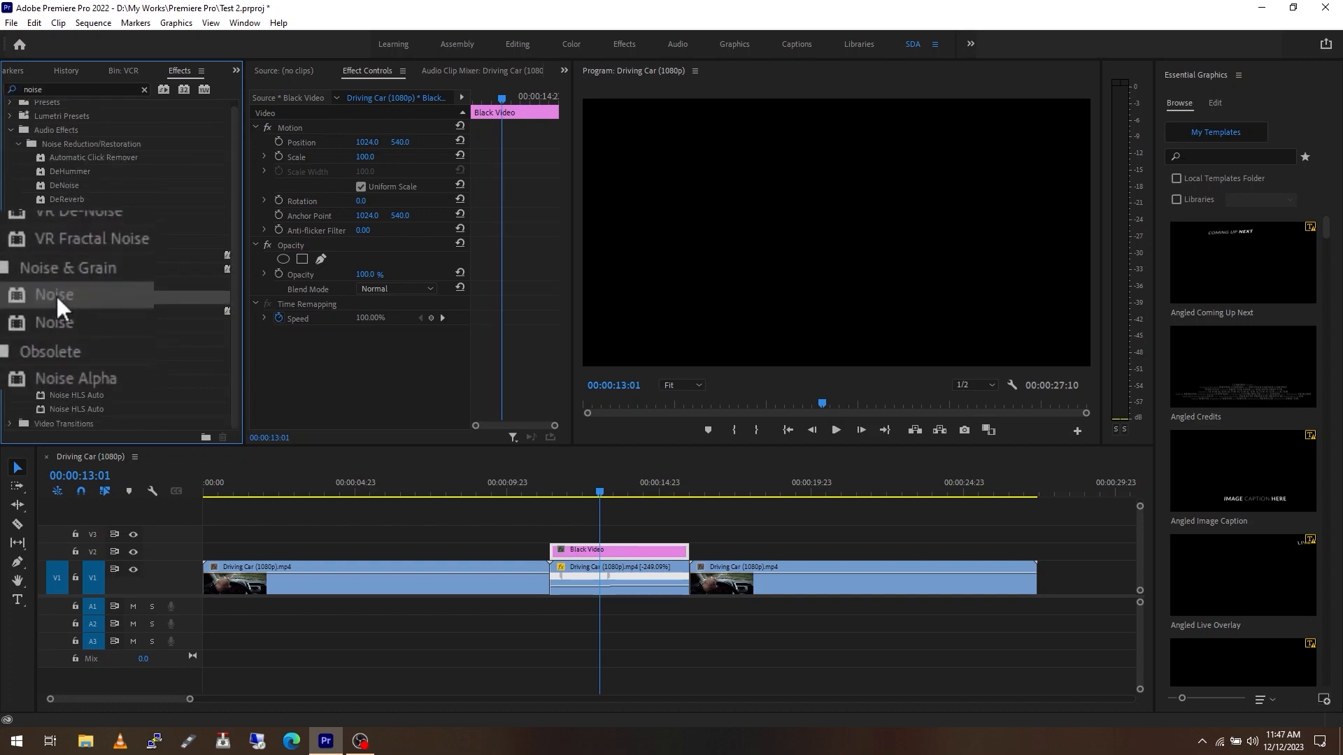
{"action": "left_click_drag", "start_coordinate": [56, 294], "coordinate": [590, 556]}
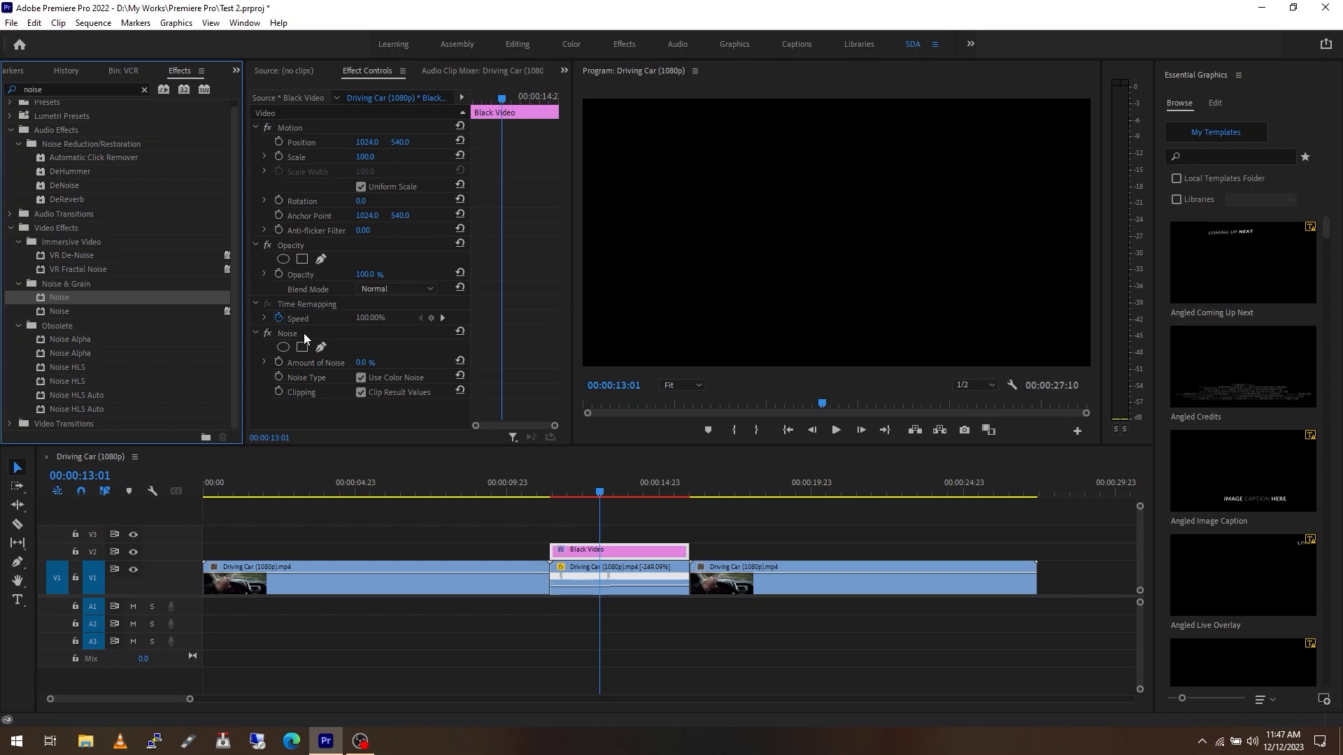
Step: Set the Black Video's Amount of Noise to 100% and turn off Use Color Noise
{"action": "left_click", "coordinate": [371, 363]}
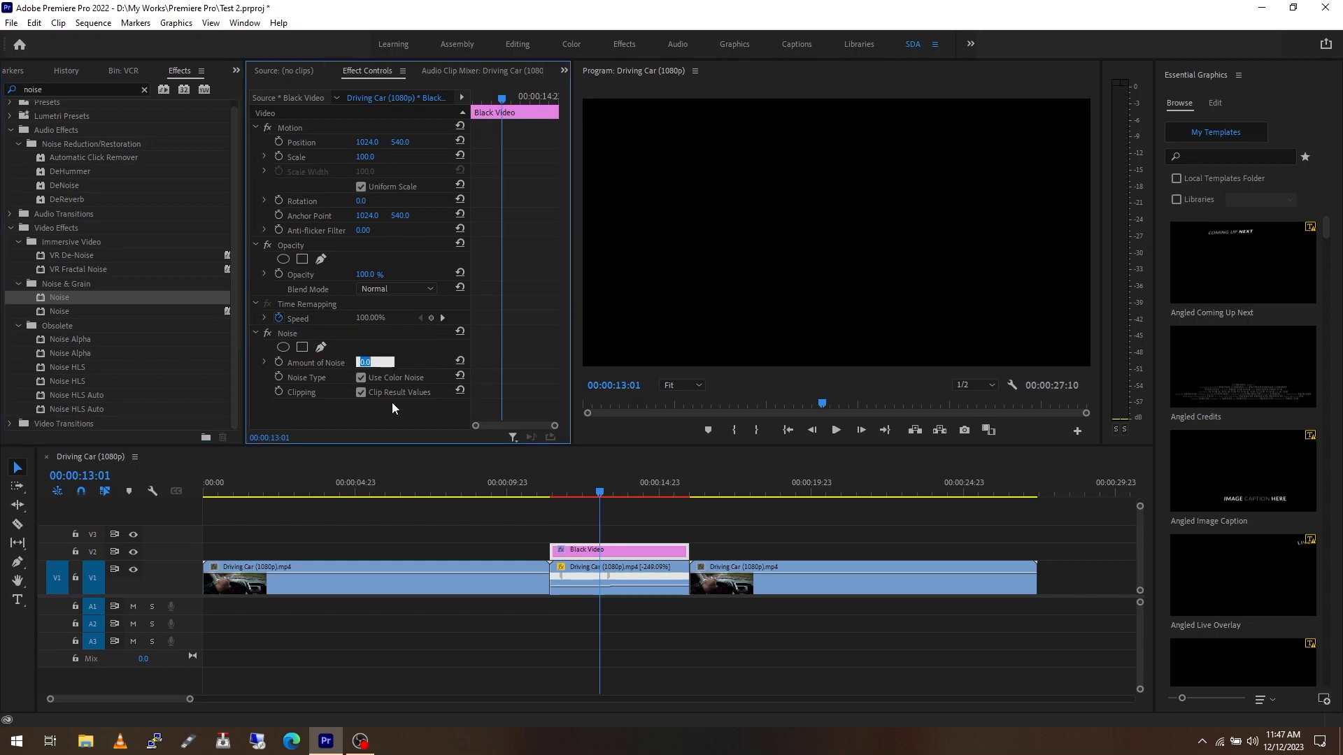
{"action": "type", "text": "100"}
{"action": "key", "text": "Return"}
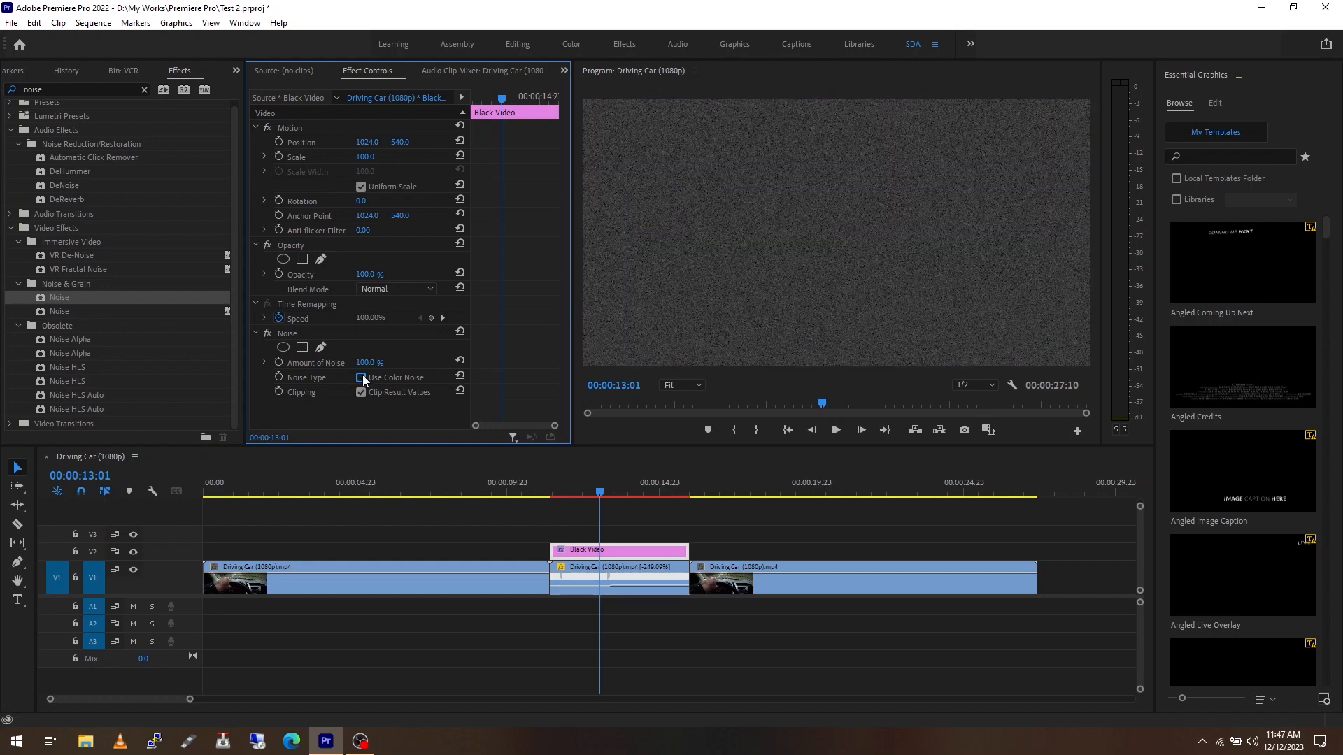
Step: Search the effects for "wave warp" and apply Wave Warp to the Black Video clip
{"action": "left_click", "coordinate": [596, 556]}
{"action": "left_click", "coordinate": [59, 87]}
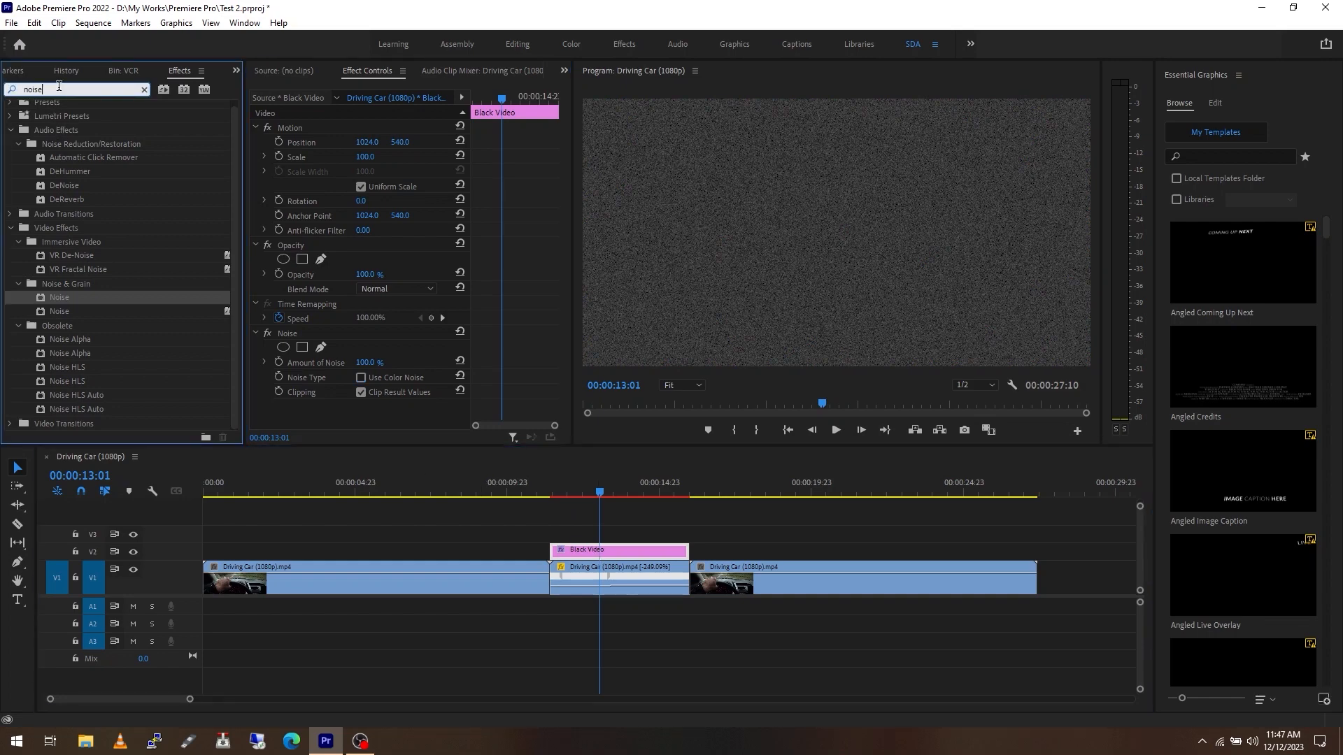
{"action": "key", "text": "BackSpace"}
{"action": "key", "text": "BackSpace"}
{"action": "key", "text": "BackSpace"}
{"action": "key", "text": "BackSpace"}
{"action": "type", "text": "wa"}
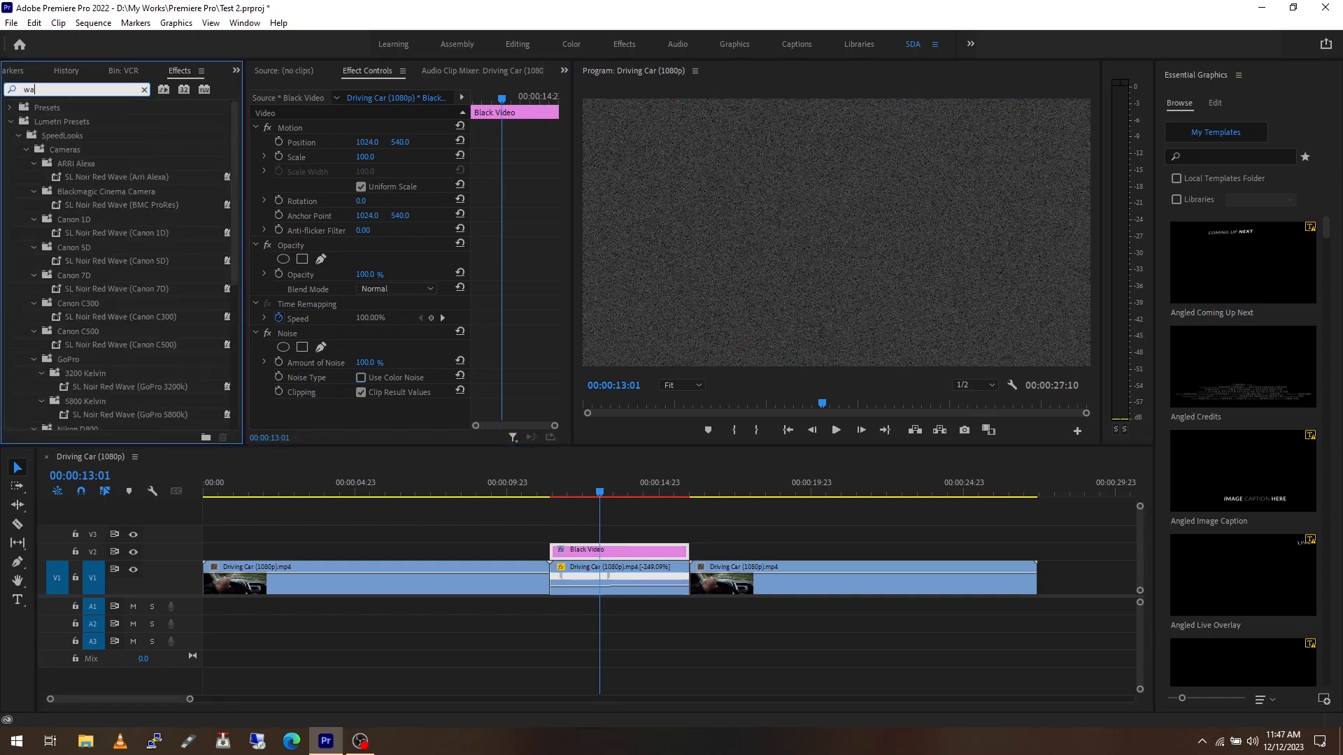
{"action": "type", "text": "ve warp"}
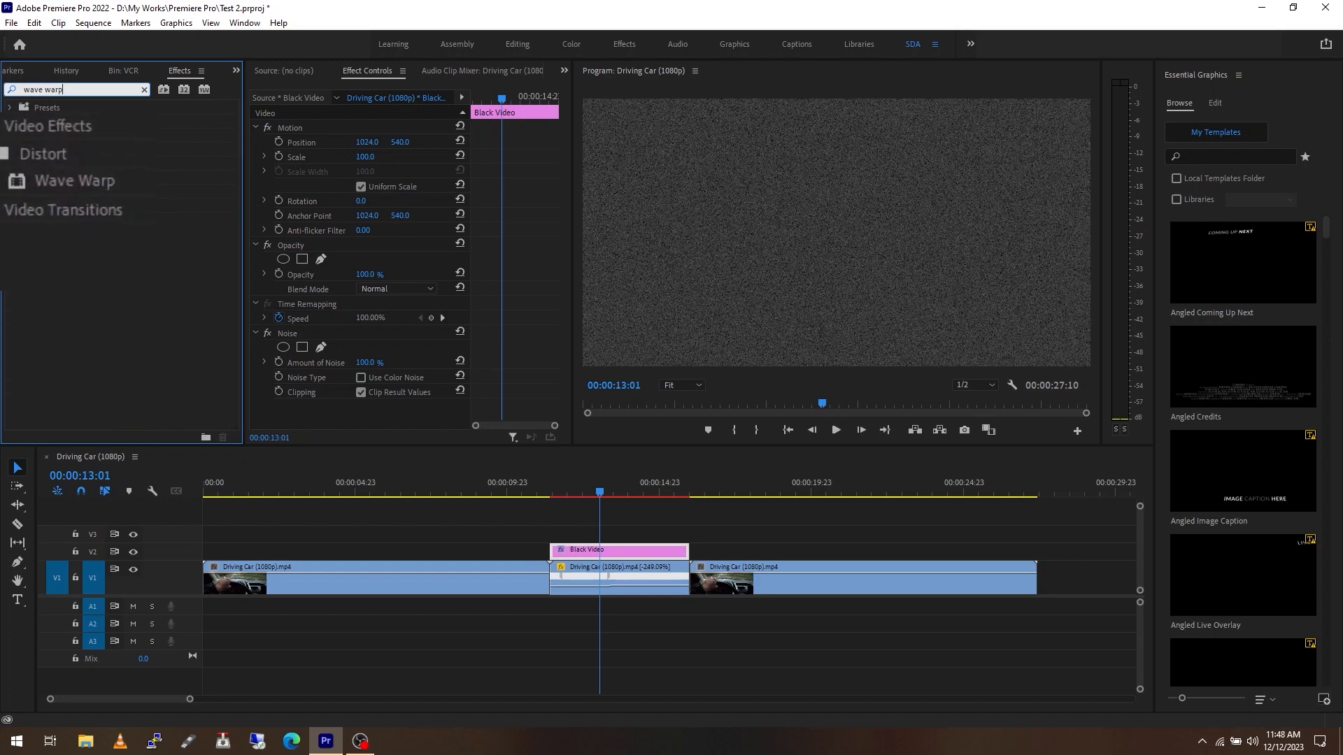
{"action": "left_click", "coordinate": [16, 187]}
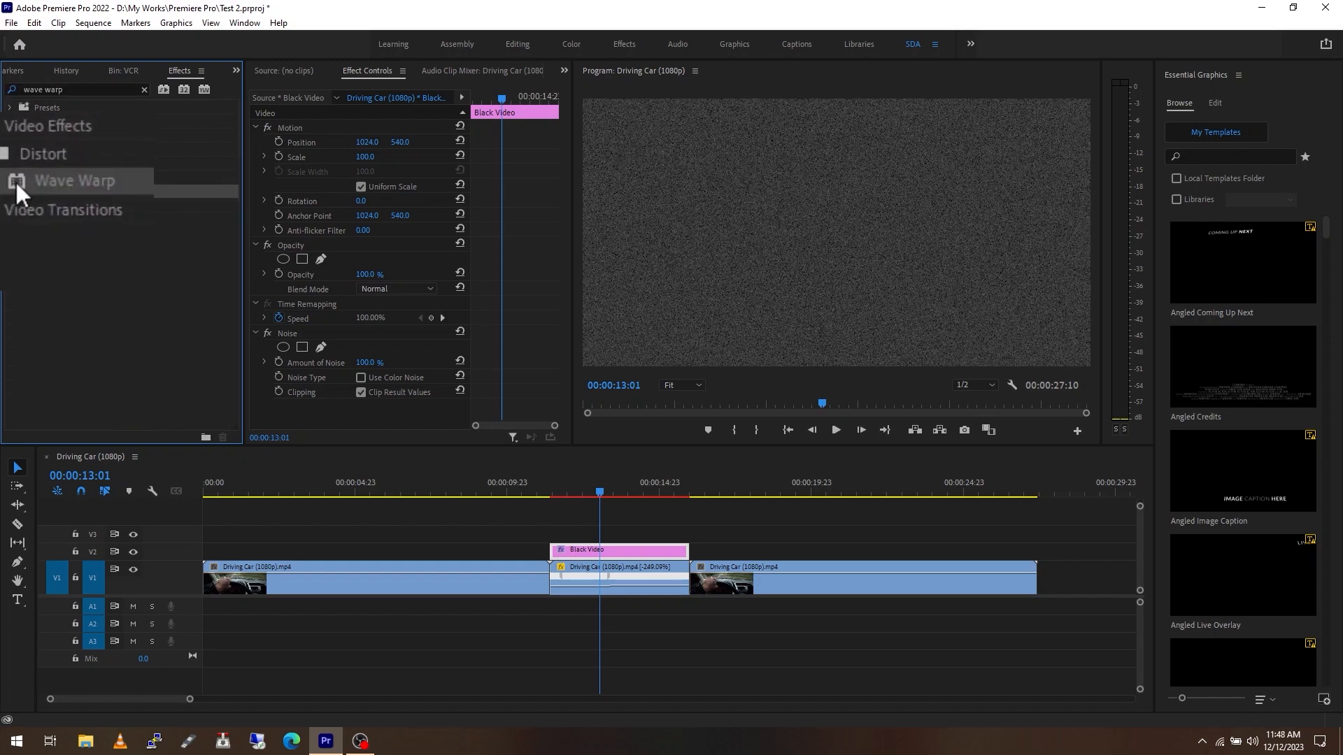
{"action": "left_click_drag", "start_coordinate": [16, 184], "coordinate": [616, 554]}
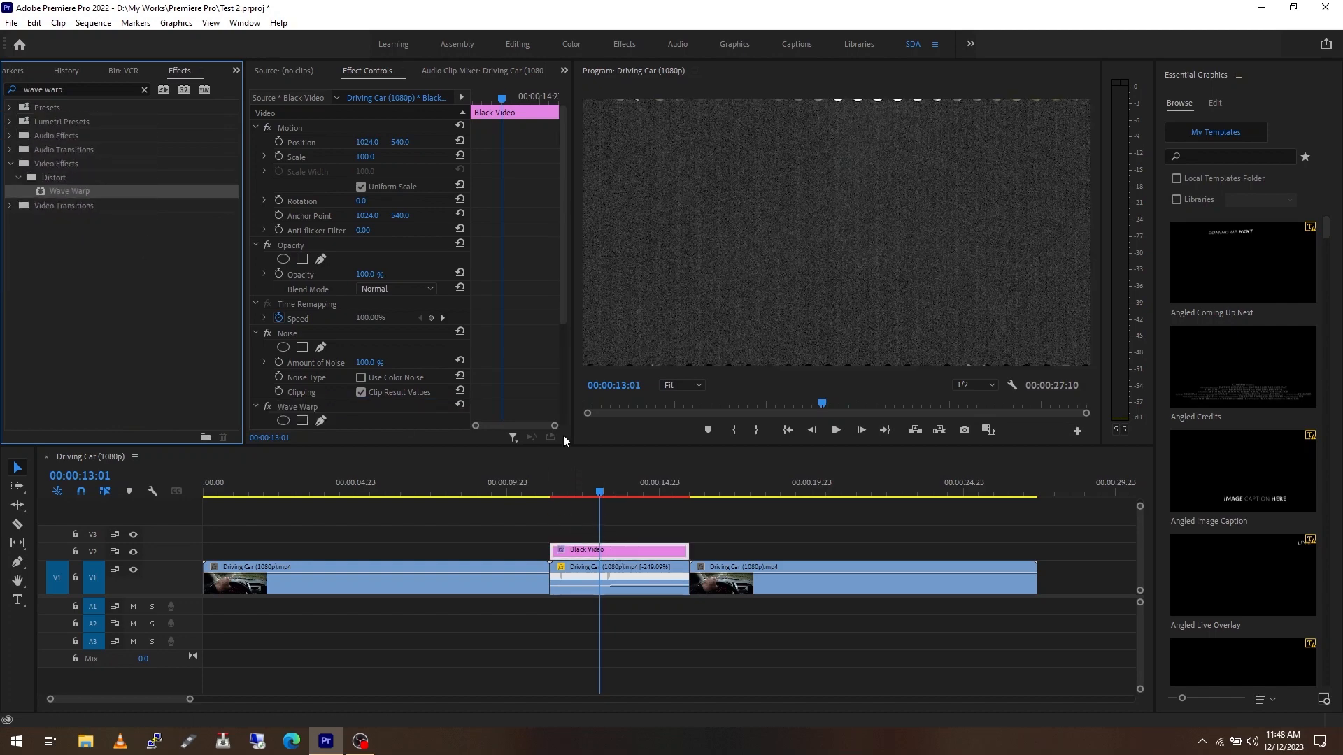
Step: Set the Wave Warp's Wave Type to Sawtooth and raise its Wave Height to 868
{"action": "left_click_drag", "start_coordinate": [562, 316], "coordinate": [561, 430]}
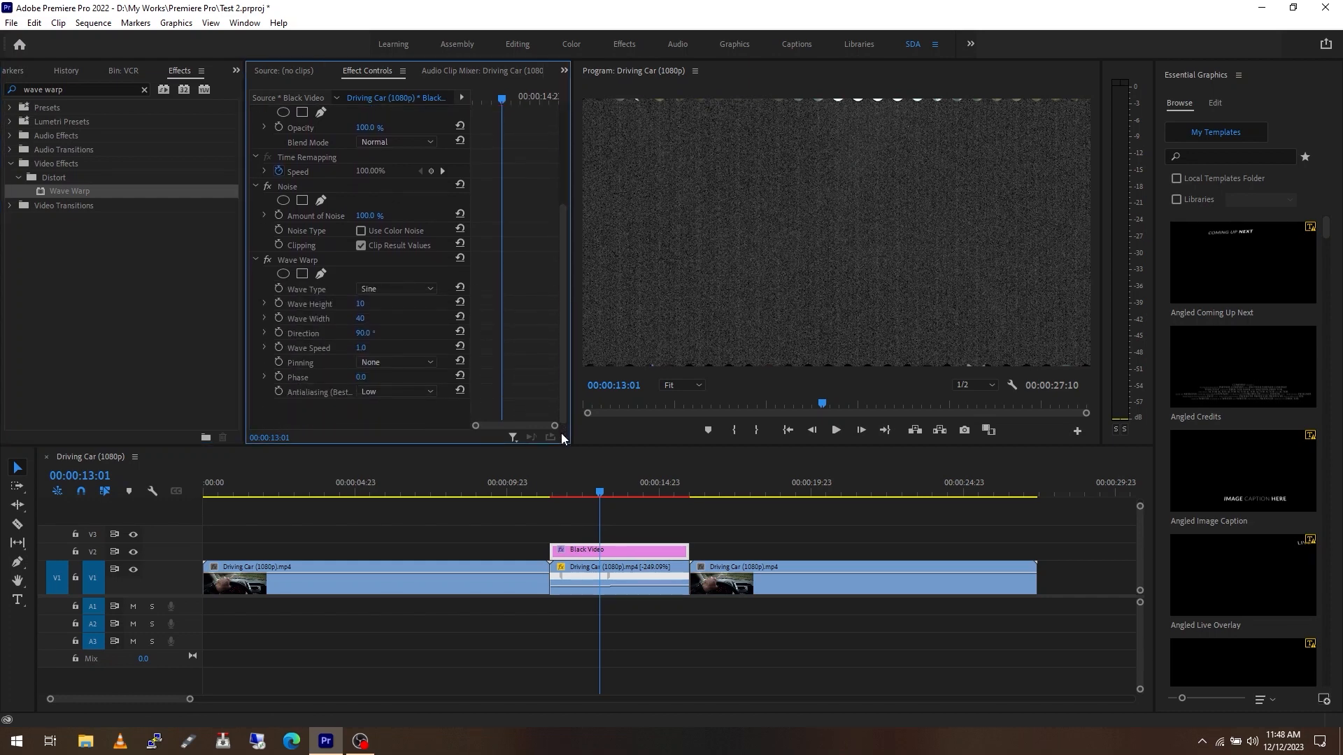
{"action": "left_click", "coordinate": [431, 289]}
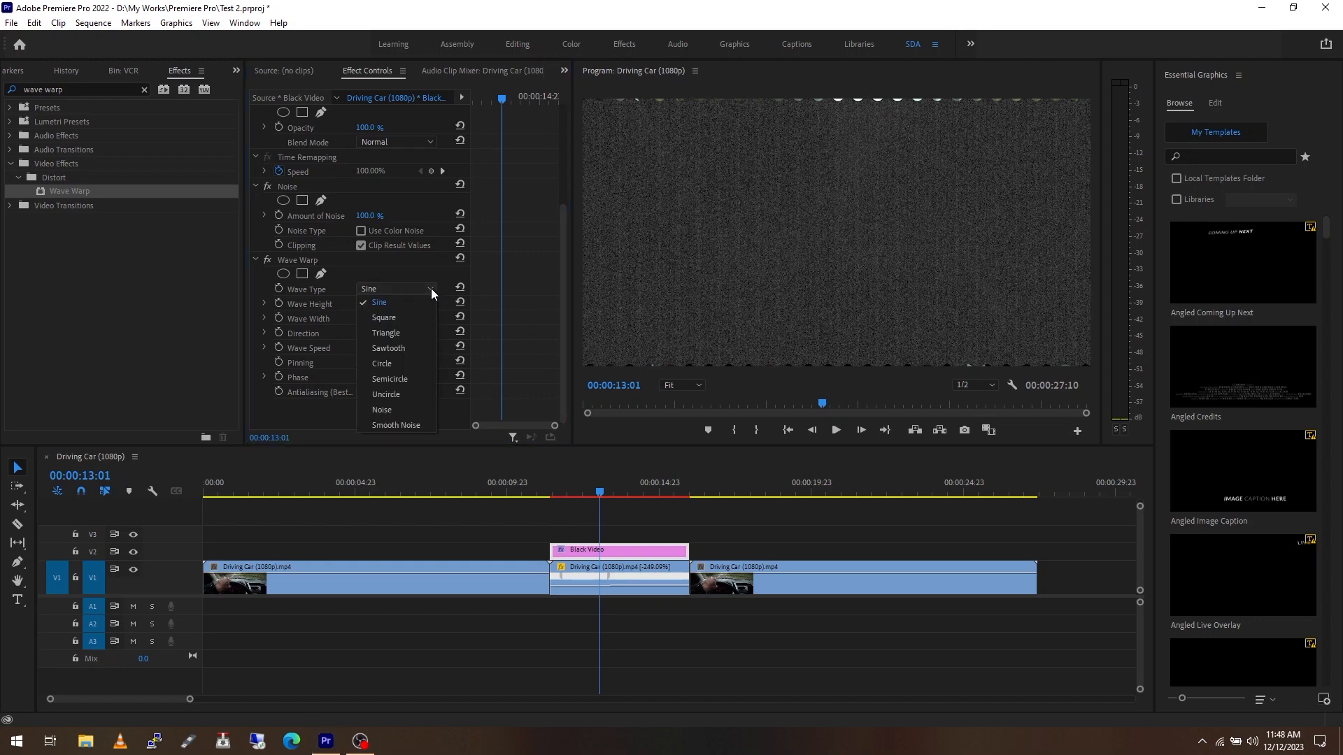
{"action": "left_click", "coordinate": [417, 350]}
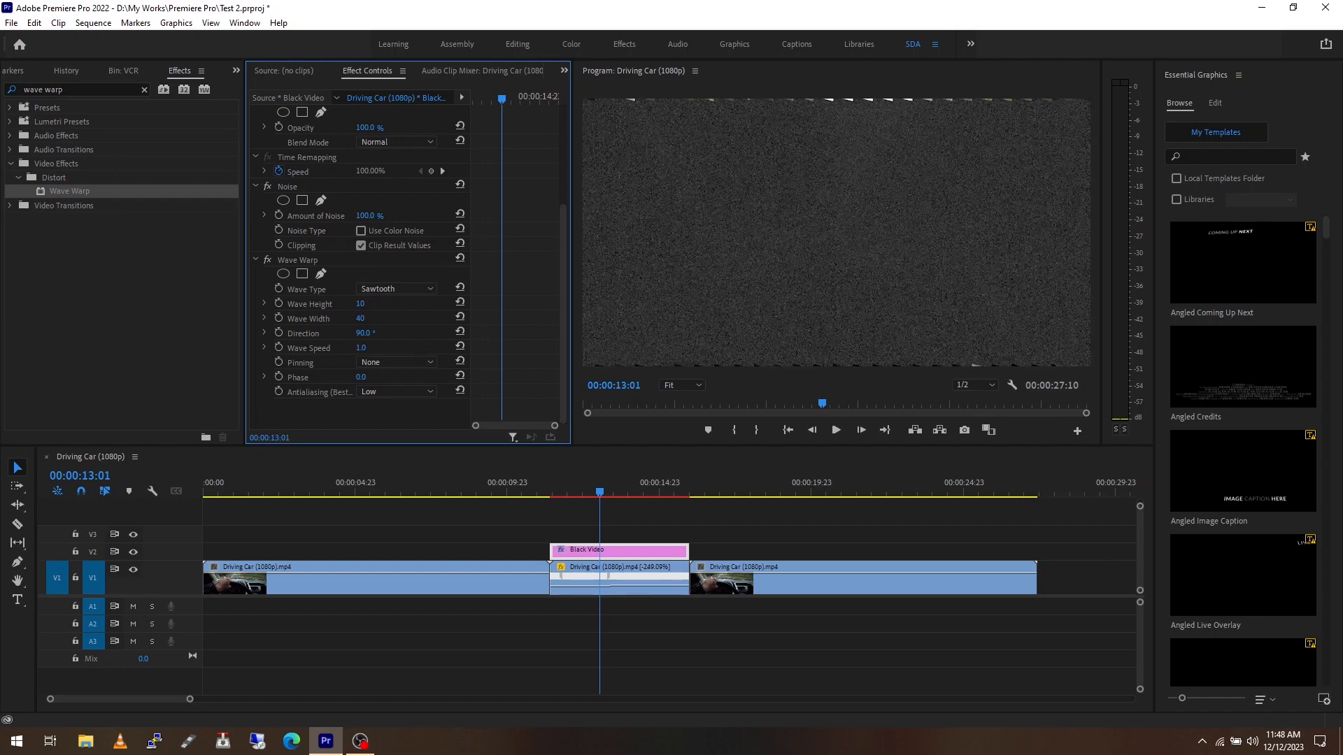
{"action": "left_click_drag", "start_coordinate": [360, 303], "coordinate": [961, 303]}
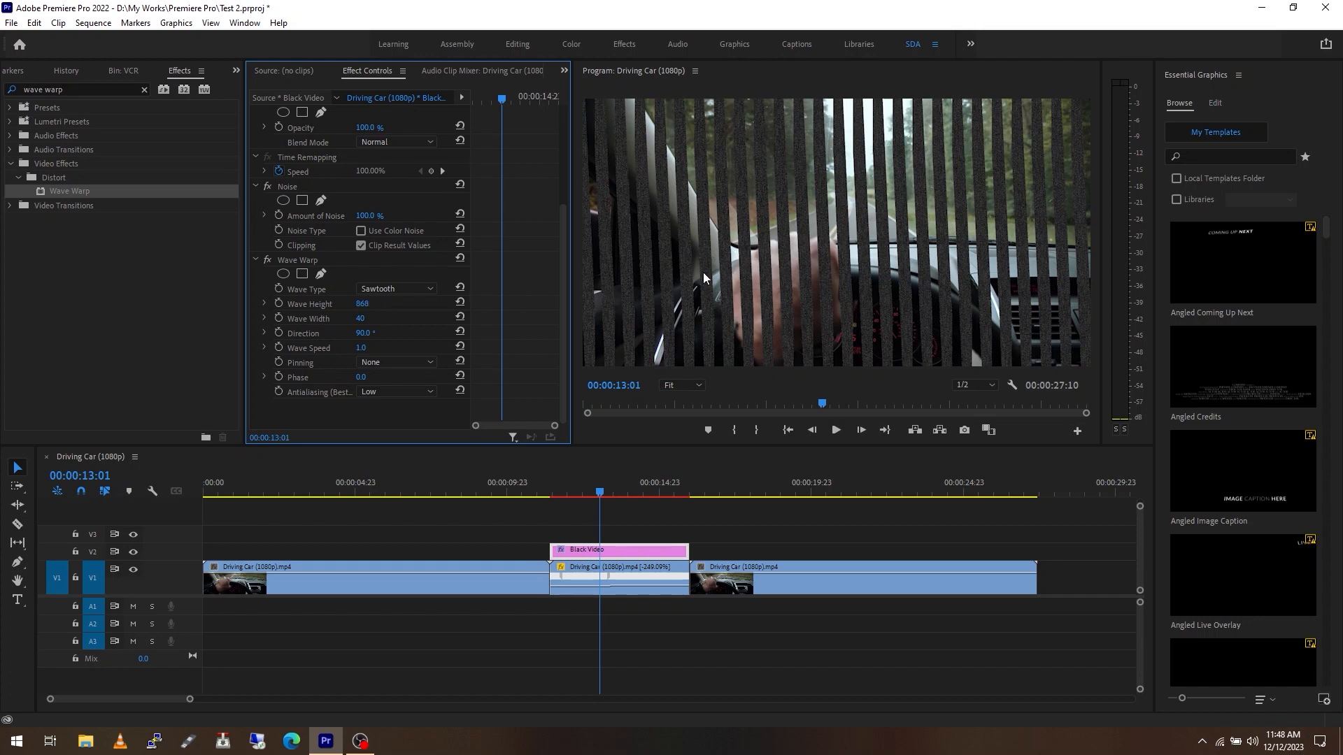
Step: Set the Wave Warp's Direction to 180° and raise its Wave Height to 2064
{"action": "left_click", "coordinate": [370, 331]}
{"action": "type", "text": "8"}
{"action": "type", "text": "180"}
{"action": "key", "text": "Return"}
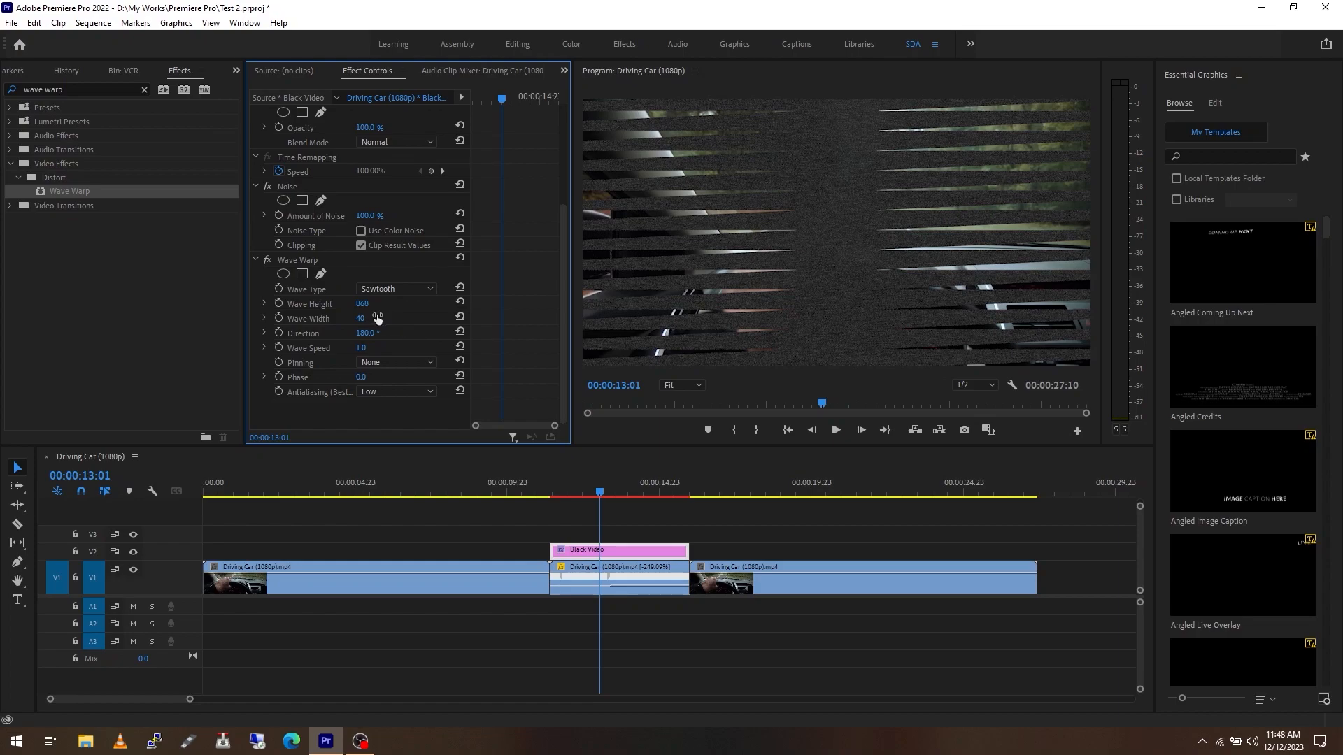
{"action": "left_click_drag", "start_coordinate": [361, 304], "coordinate": [282, 307]}
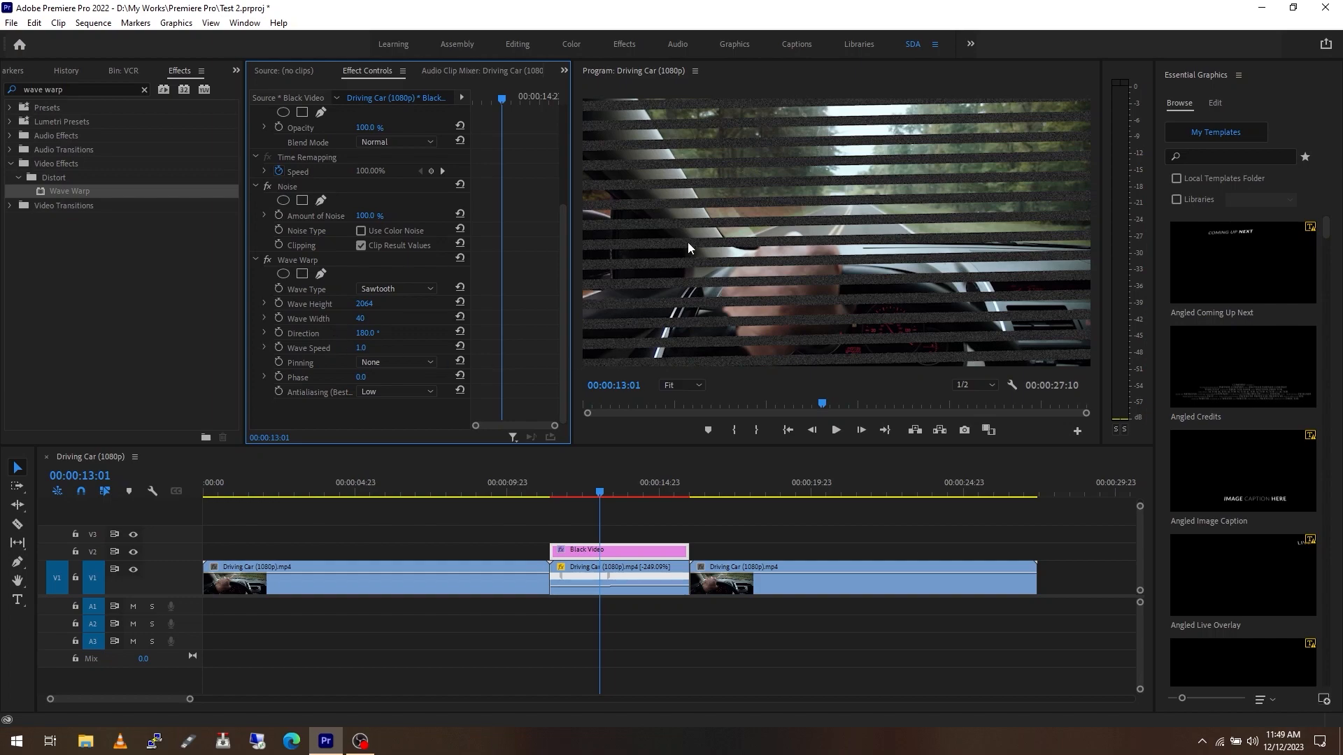
Step: Enlarge the Wave Warp bands by setting Wave Width to 271 and Wave Height to 4921
{"action": "left_click_drag", "start_coordinate": [361, 318], "coordinate": [525, 318]}
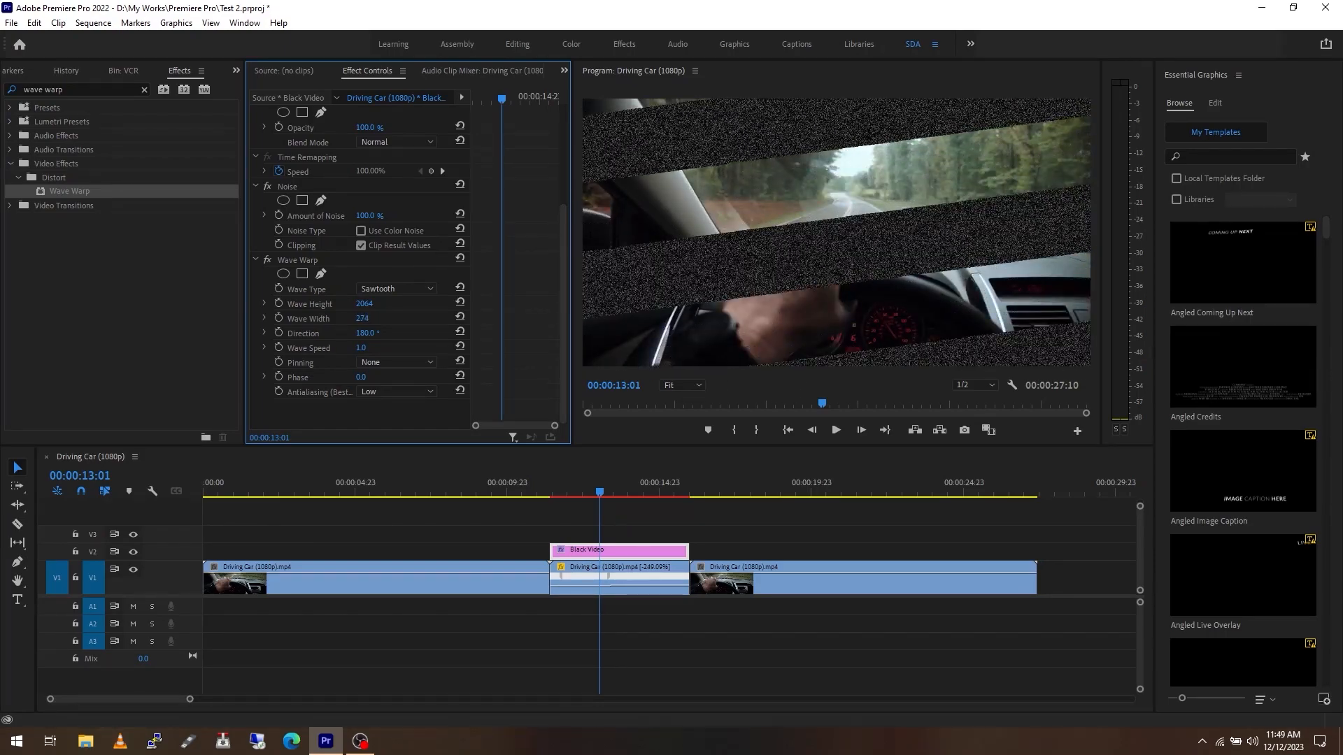
{"action": "left_click_drag", "start_coordinate": [376, 311], "coordinate": [461, 311]}
{"action": "left_click_drag", "start_coordinate": [357, 303], "coordinate": [490, 304]}
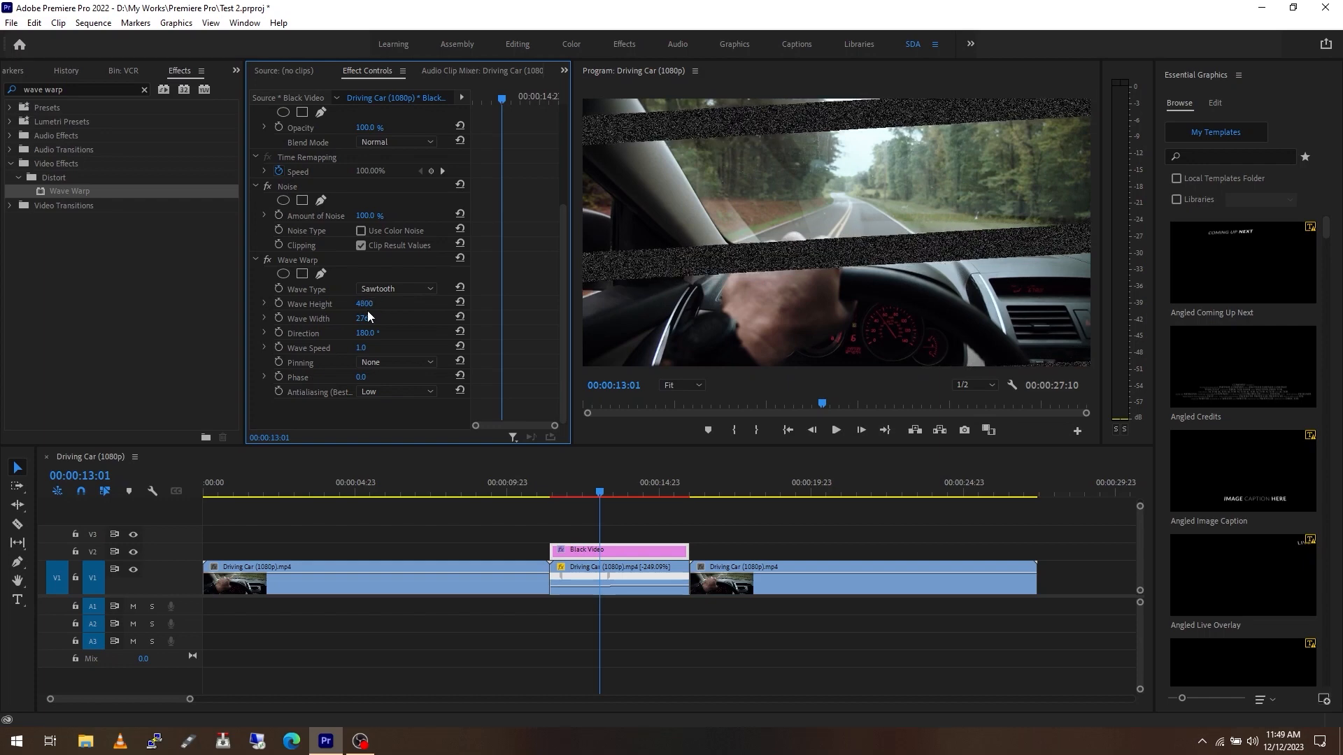
{"action": "mouse_move", "coordinate": [357, 307]}
{"action": "left_mouse_down"}
{"action": "mouse_move", "coordinate": [401, 308]}
{"action": "mouse_move", "coordinate": [360, 321]}
{"action": "left_mouse_up"}
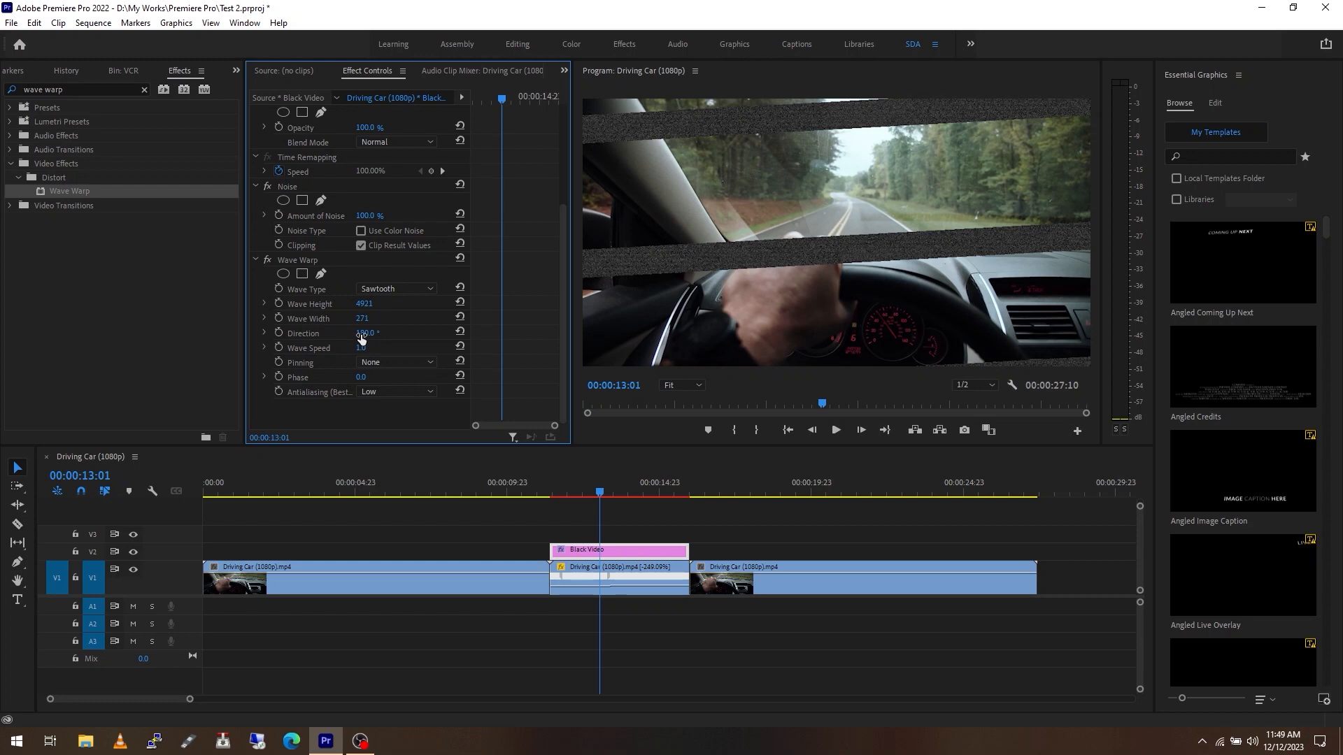
Step: Play the sequence from just before the Black Video clip to check how the noise bands move
{"action": "left_click", "coordinate": [536, 490]}
{"action": "left_click", "coordinate": [837, 431]}
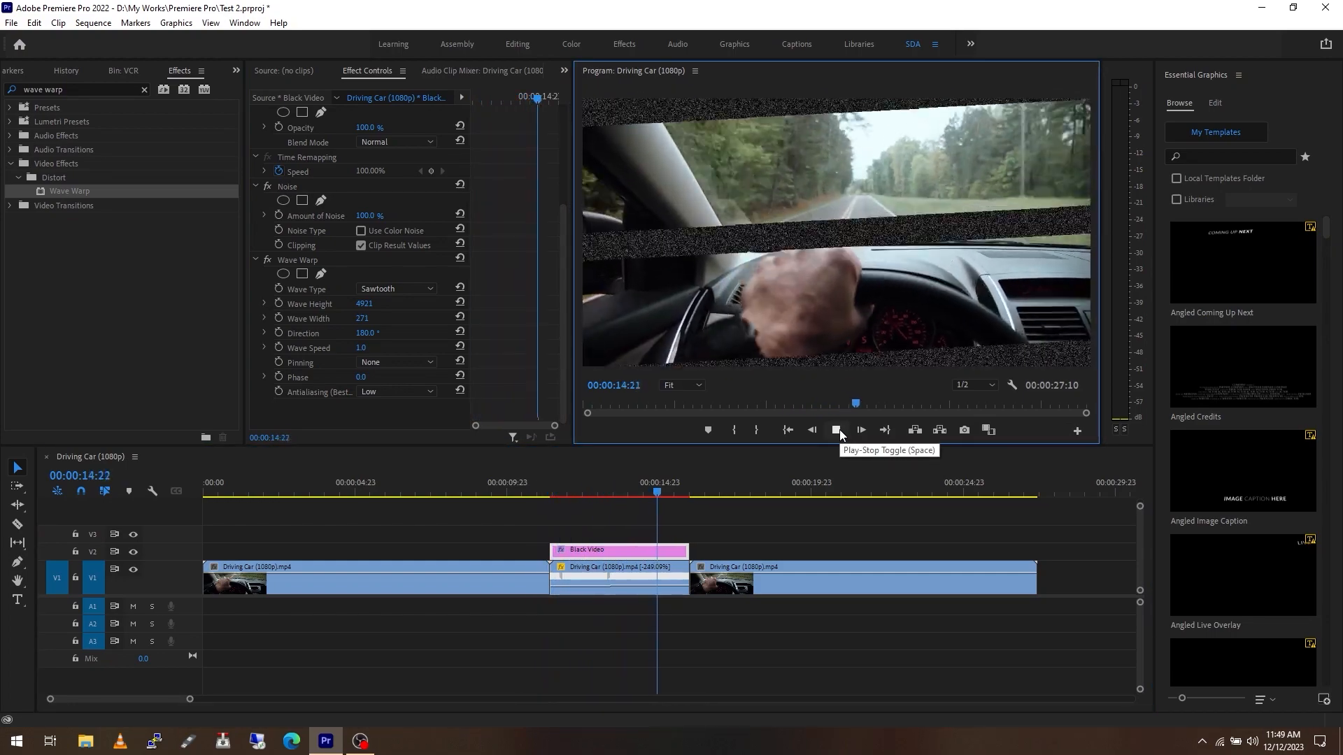
{"action": "left_click", "coordinate": [837, 431]}
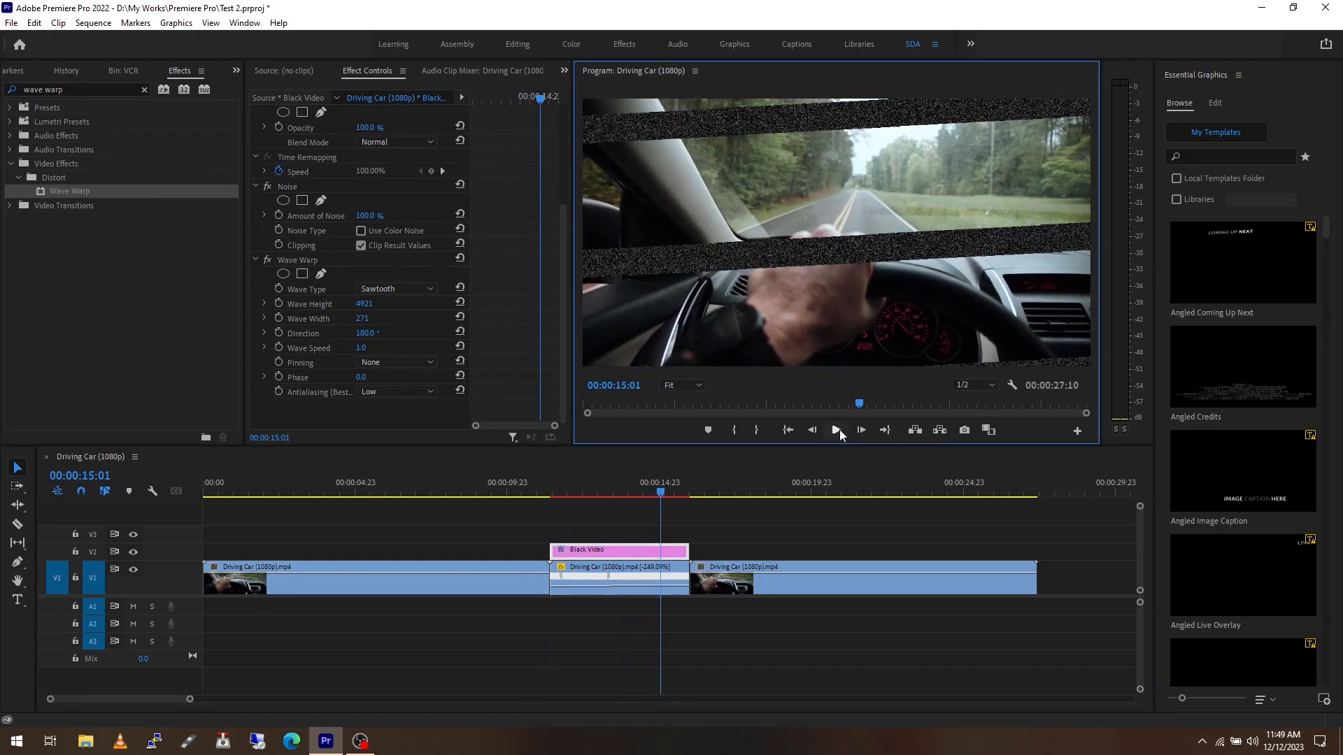
Step: Set the Wave Warp's Wave Speed to 2 and play the rewind section back from about 00:00:09:21
{"action": "left_click", "coordinate": [362, 347]}
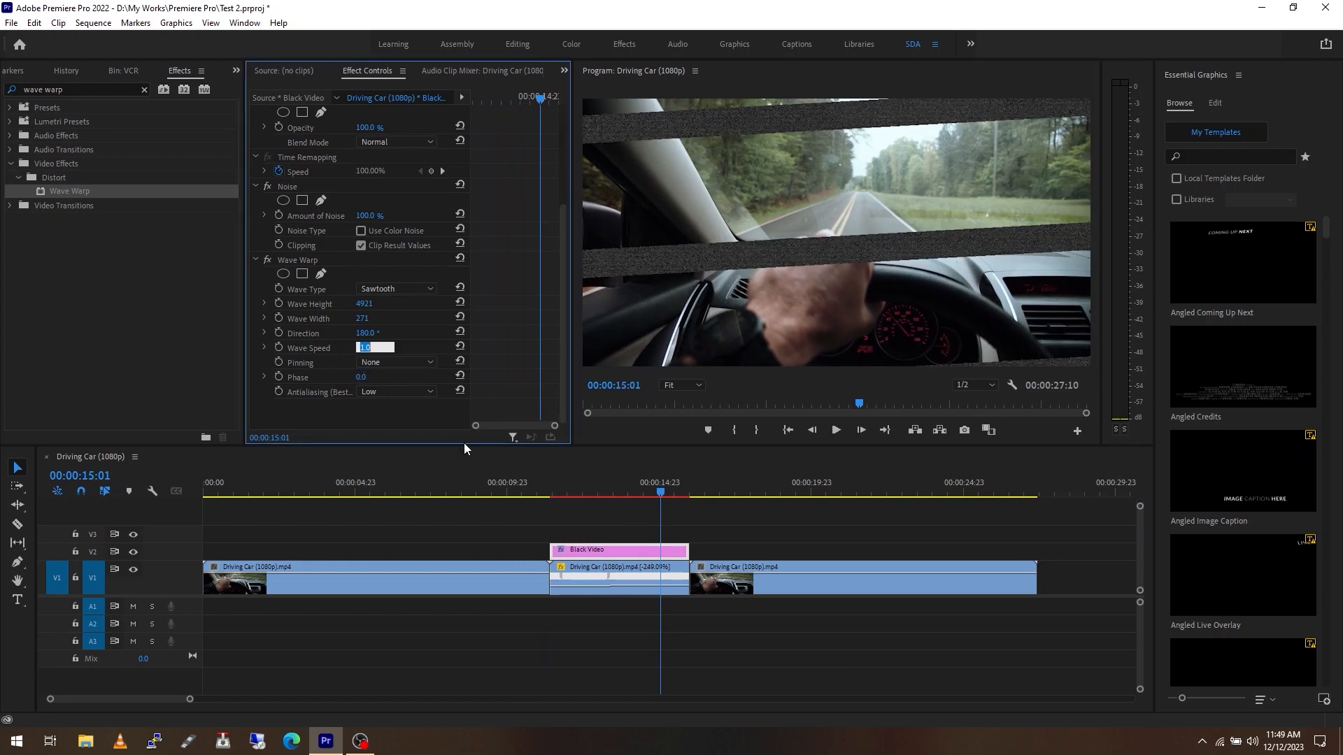
{"action": "type", "text": "2"}
{"action": "key", "text": "Return"}
{"action": "left_click", "coordinate": [506, 486]}
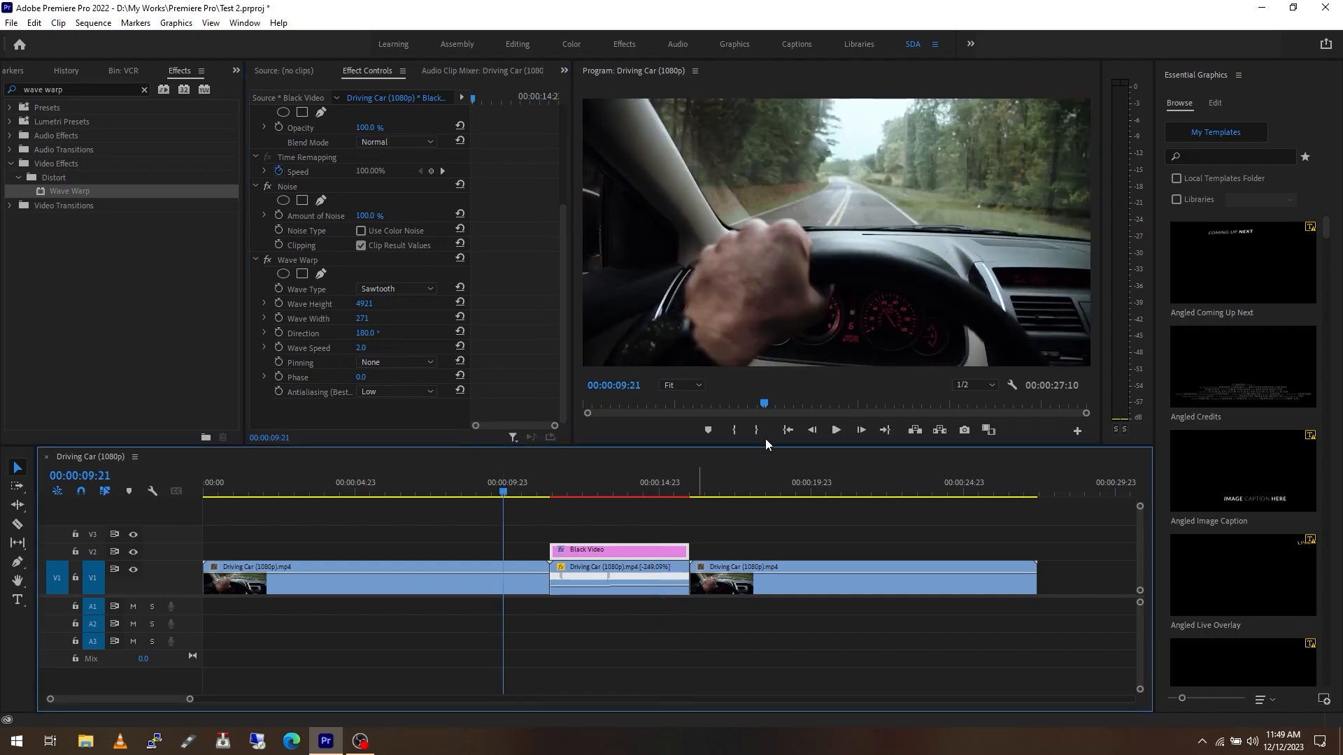
{"action": "left_click", "coordinate": [836, 429]}
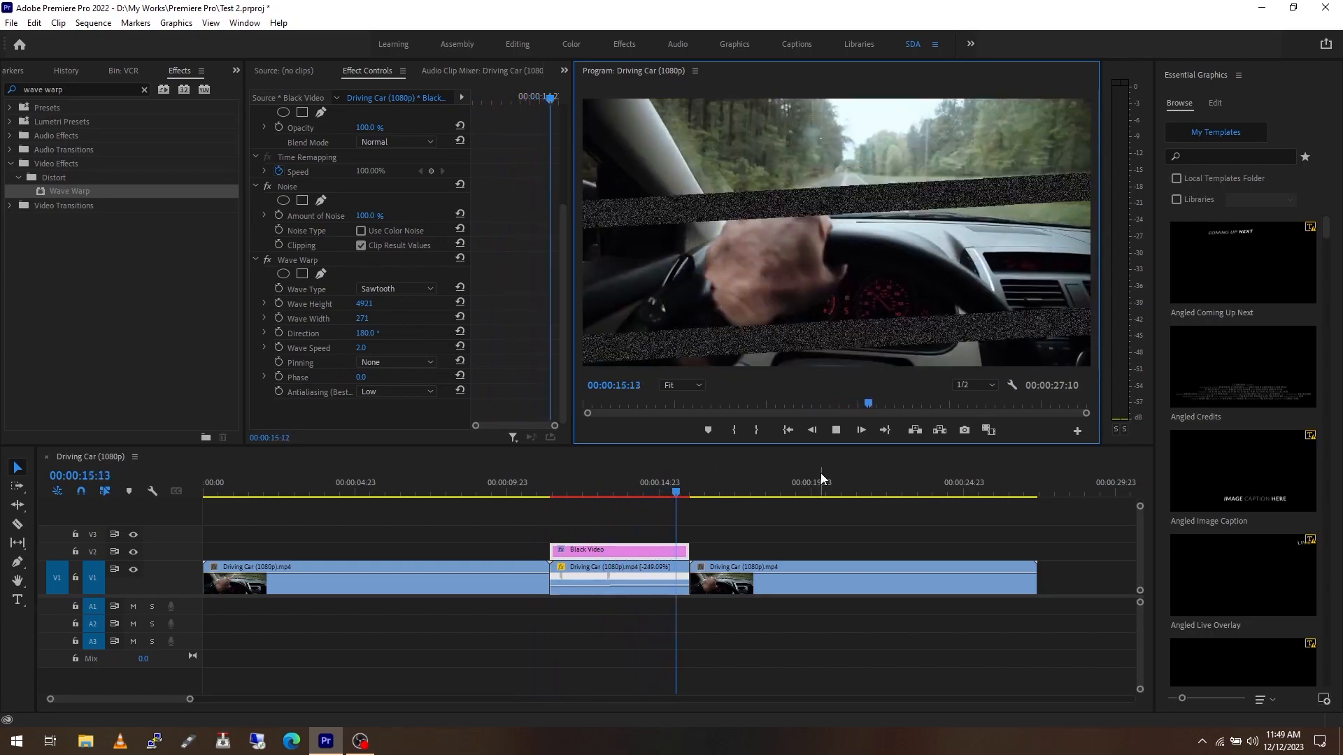
{"action": "left_click", "coordinate": [836, 430]}
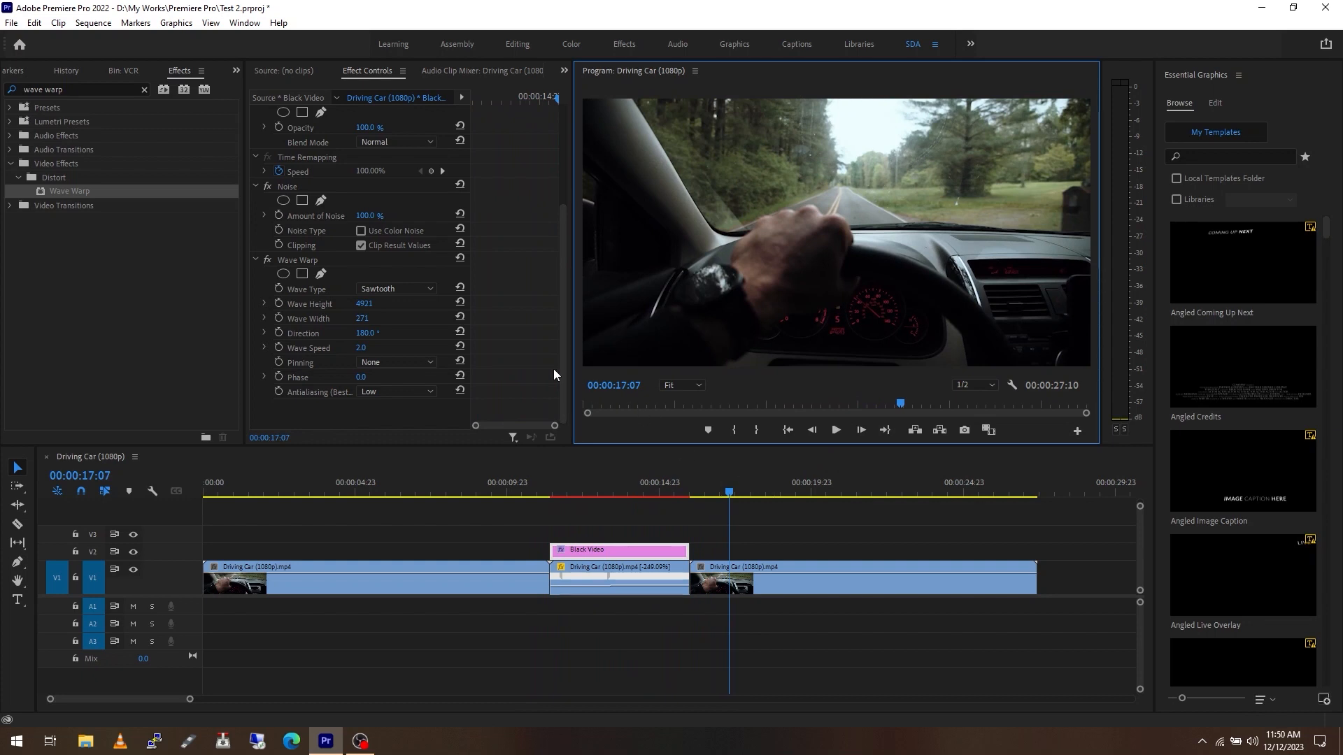
Step: Place the Adjustment Layer on V3 above the Black Video clip and trim its end to match that clip
{"action": "left_click", "coordinate": [607, 494]}
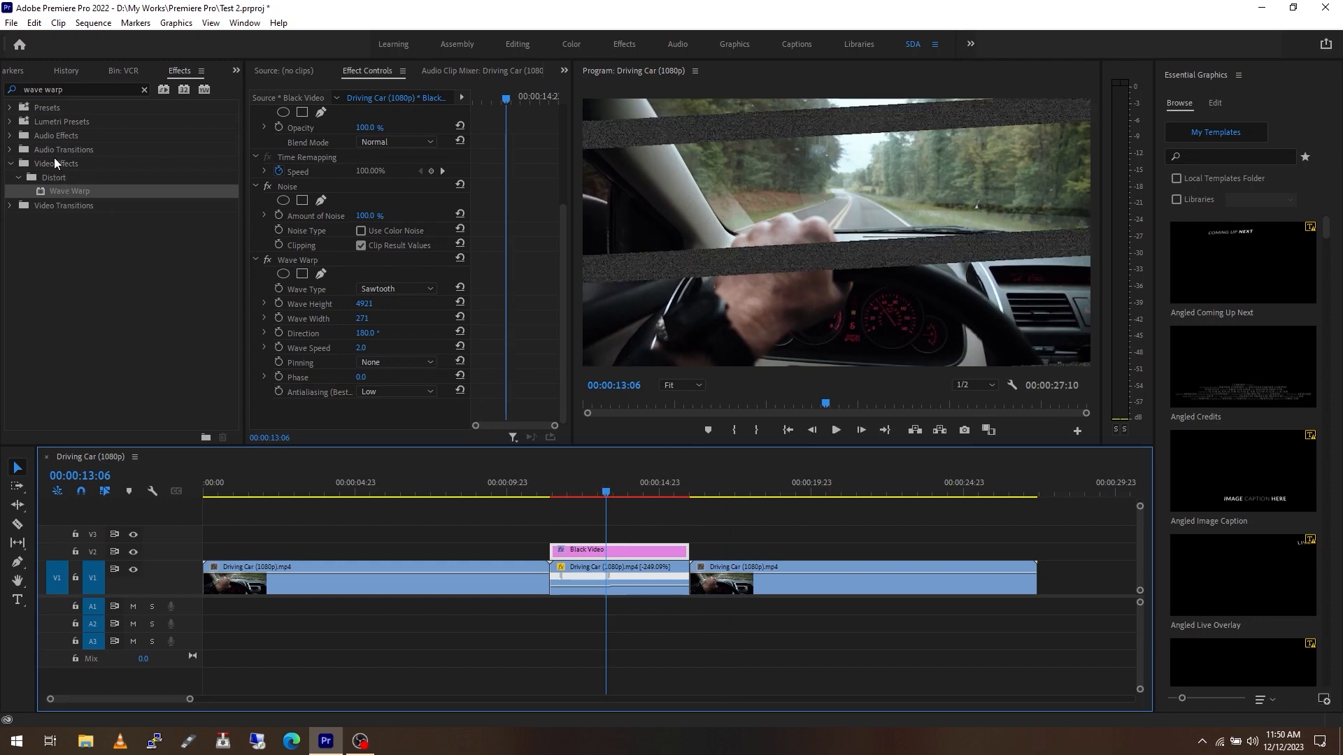
{"action": "left_click", "coordinate": [119, 72]}
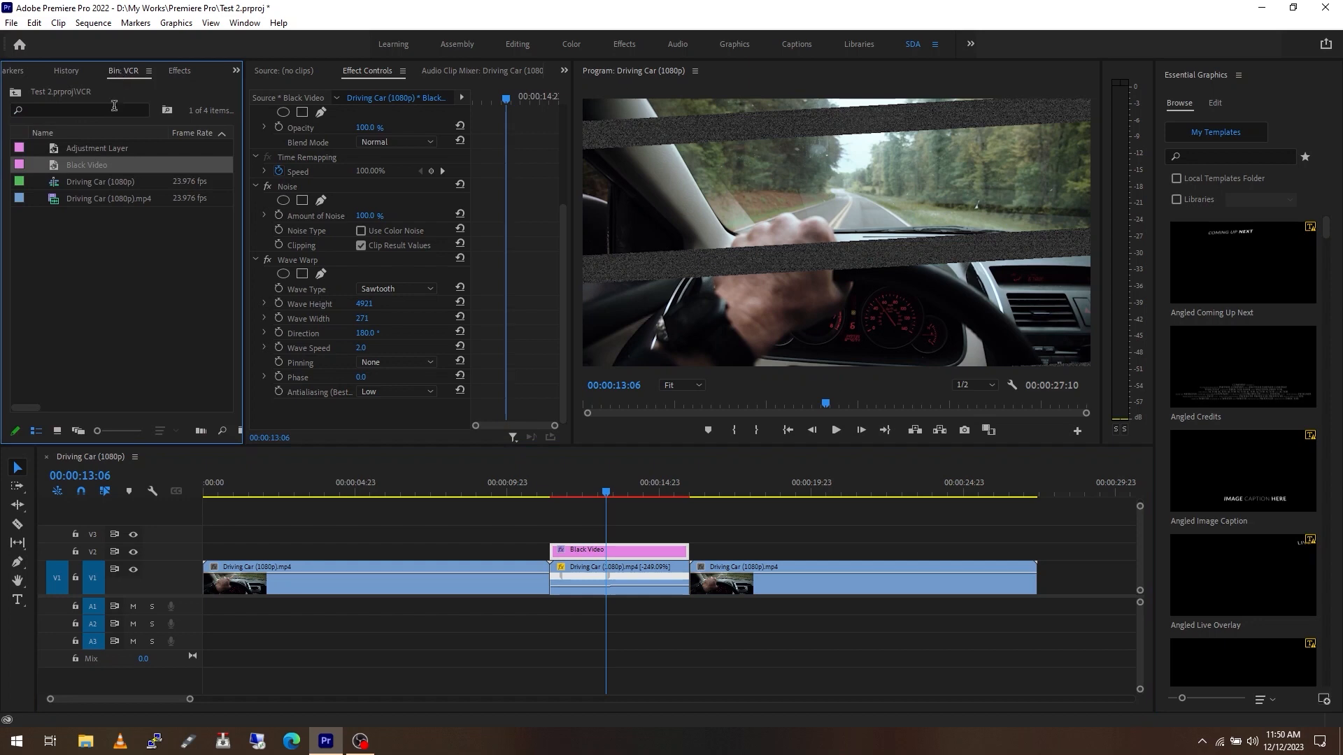
{"action": "left_click", "coordinate": [98, 149]}
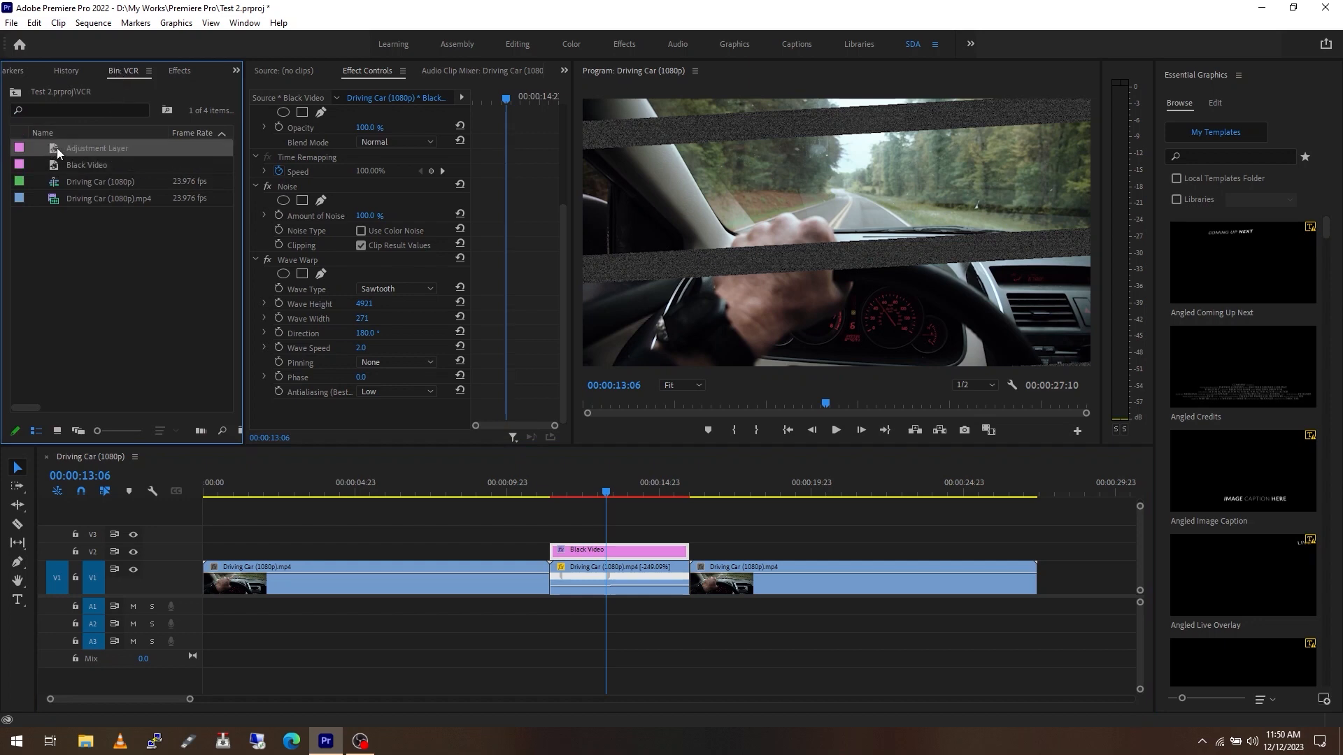
{"action": "left_click_drag", "start_coordinate": [56, 148], "coordinate": [550, 536]}
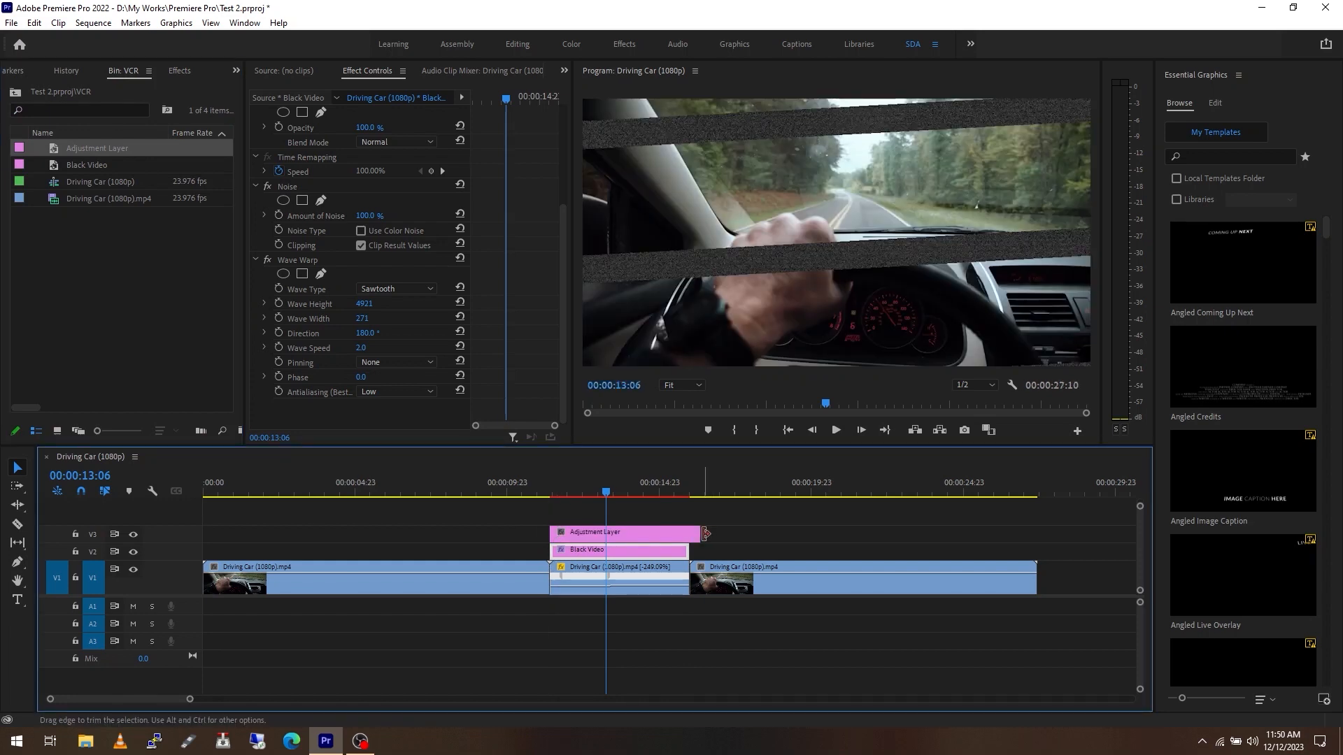
{"action": "left_click_drag", "start_coordinate": [700, 534], "coordinate": [689, 534]}
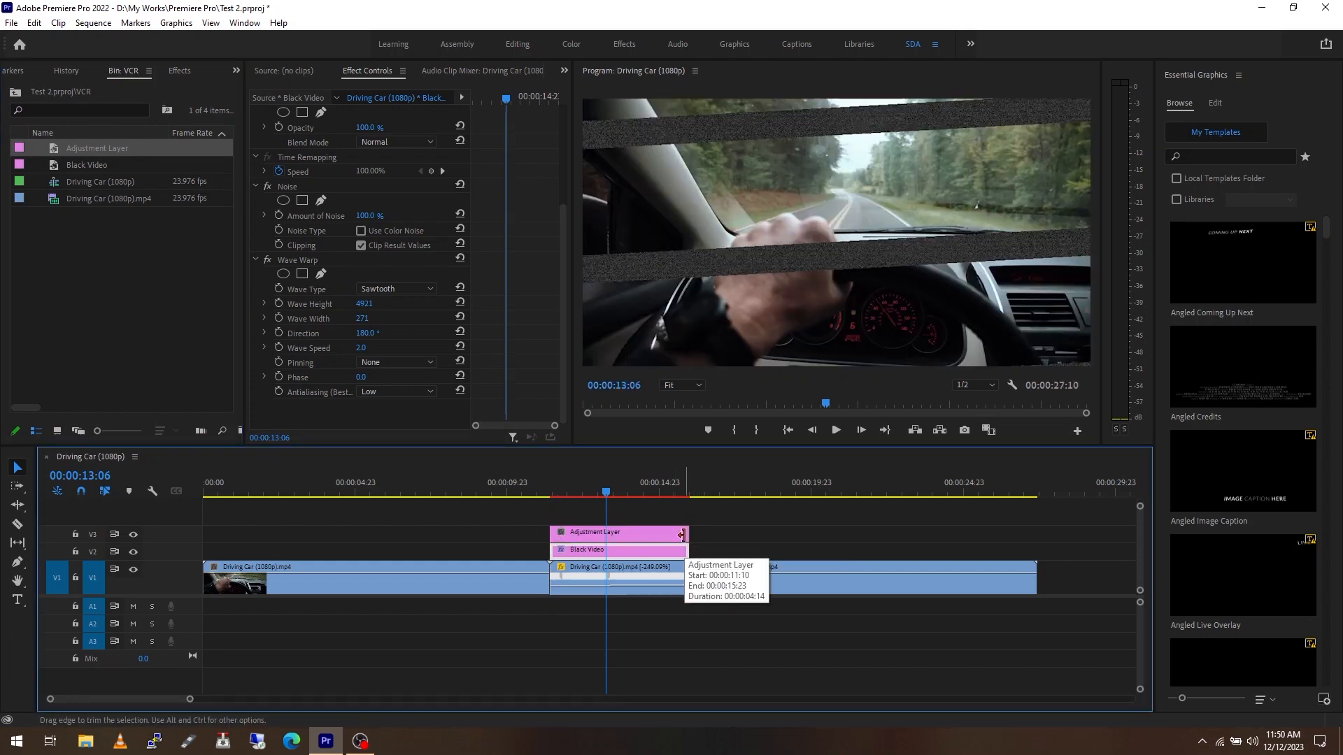
{"action": "left_click", "coordinate": [668, 532]}
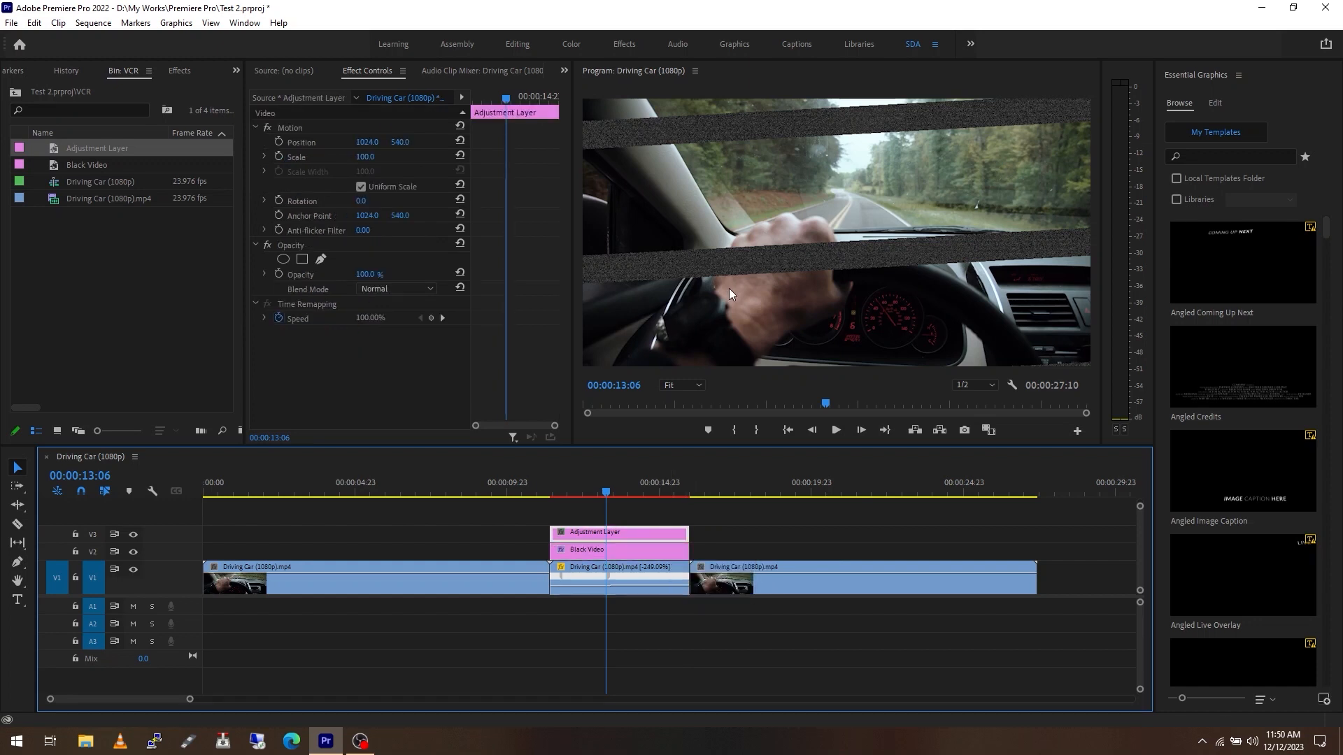
Step: Set the Black Video clip's blend mode to Lighten and play the rewind section from about 00:00:10:17
{"action": "left_click", "coordinate": [625, 552]}
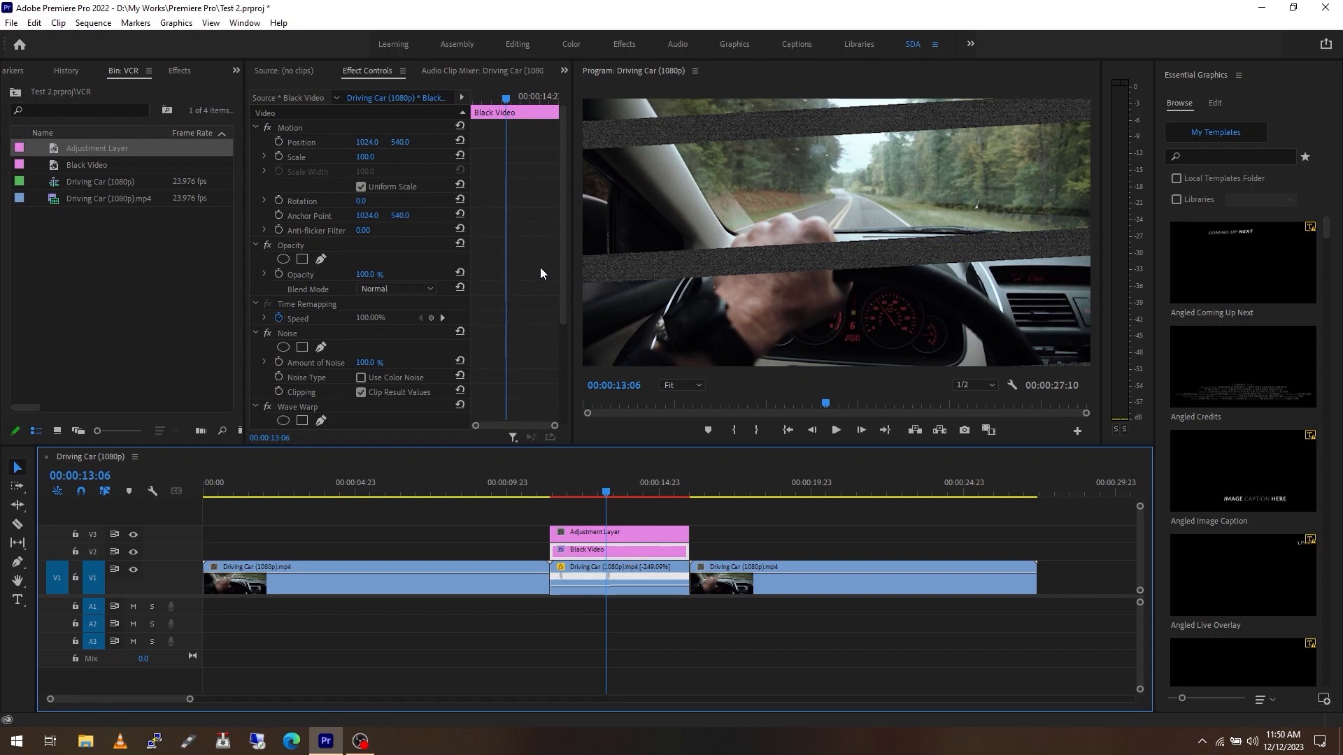
{"action": "left_click", "coordinate": [407, 284]}
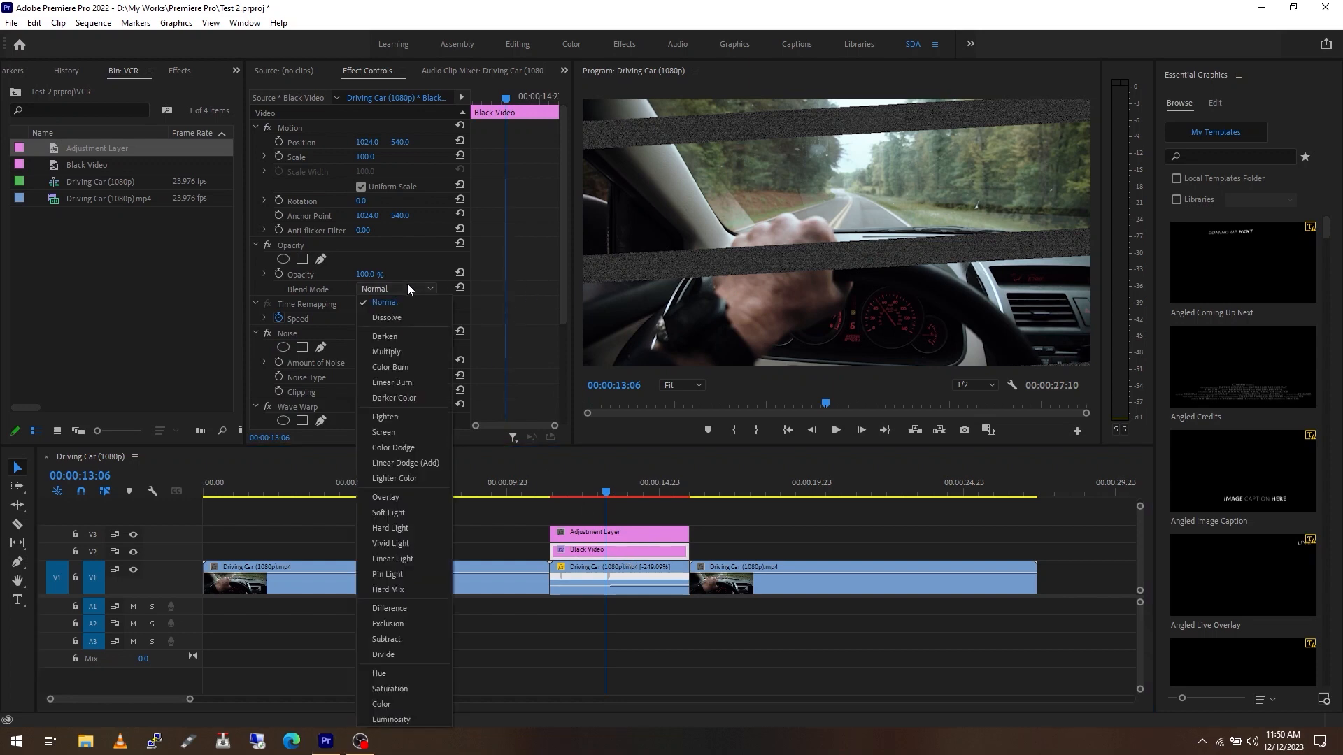
{"action": "left_click", "coordinate": [400, 417]}
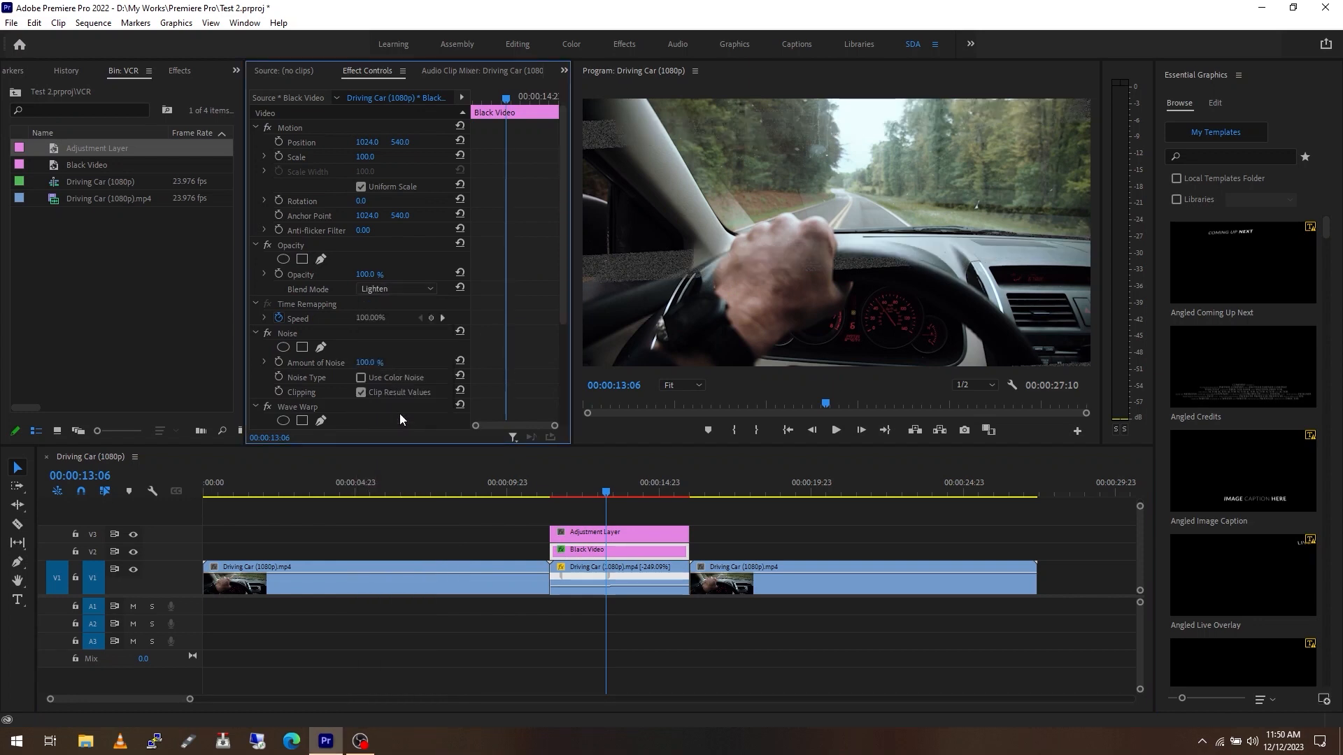
{"action": "left_click", "coordinate": [546, 491]}
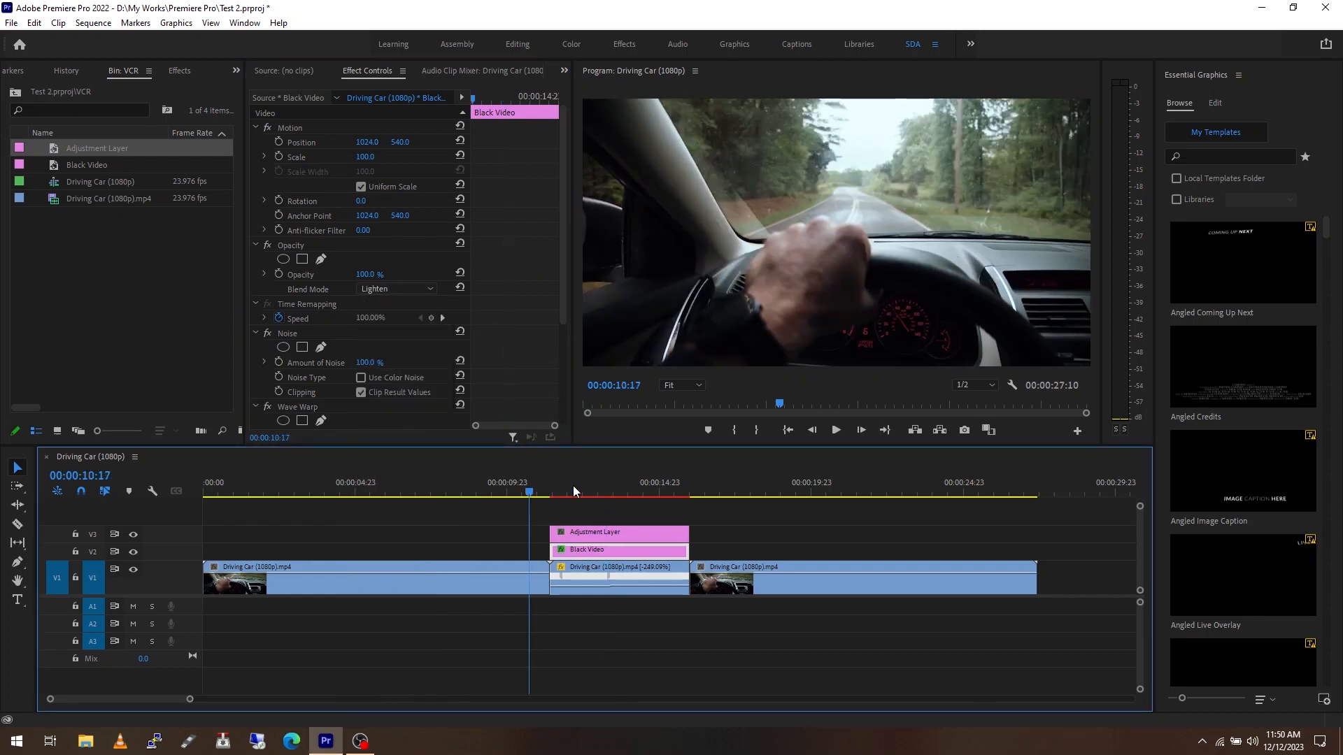
{"action": "left_click", "coordinate": [836, 430]}
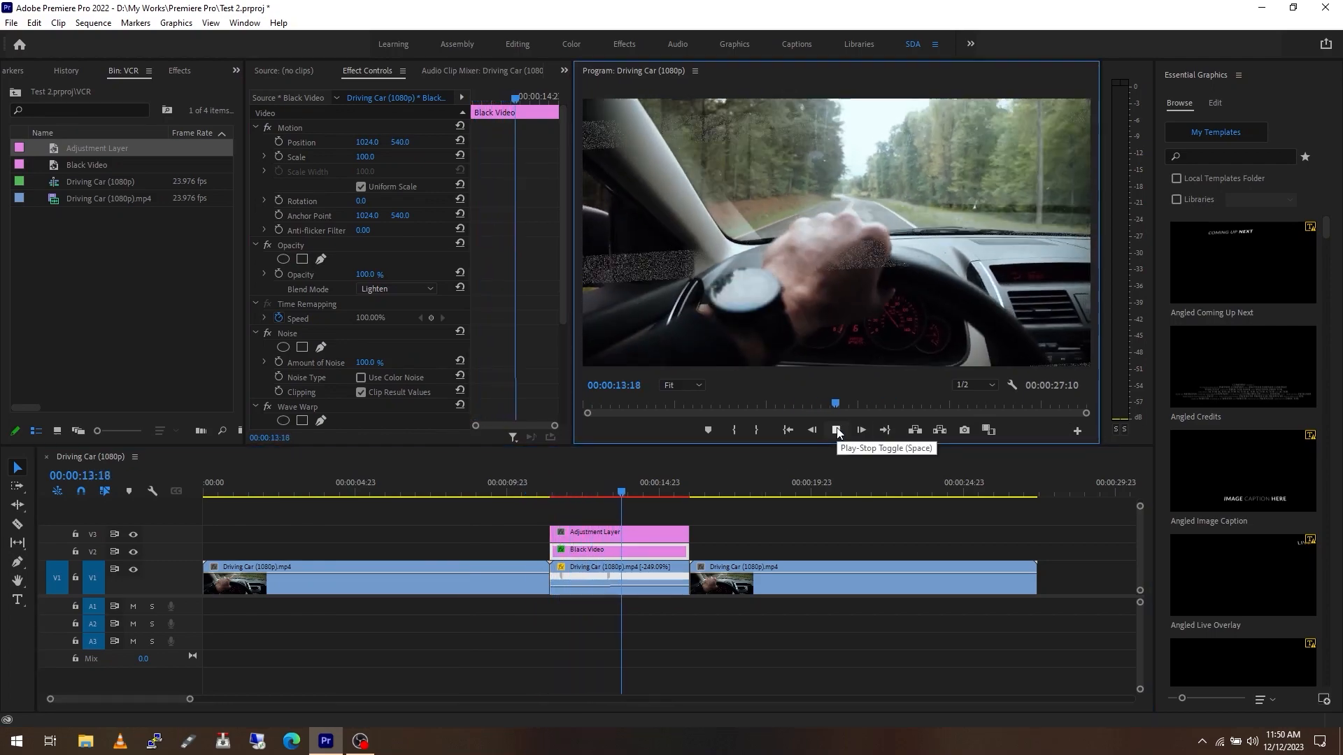
{"action": "key", "text": "space"}
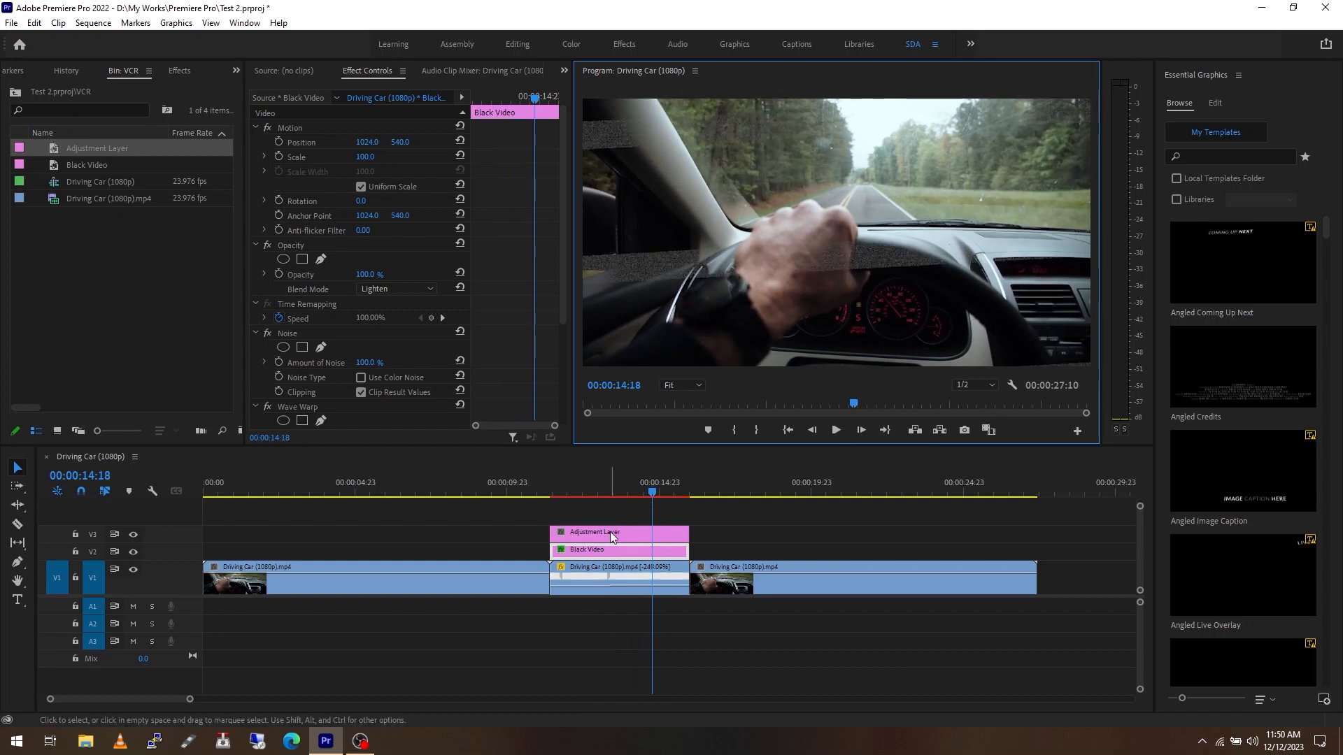
Step: Apply the Wave Warp effect to the Adjustment Layer on V3
{"action": "left_click", "coordinate": [610, 531]}
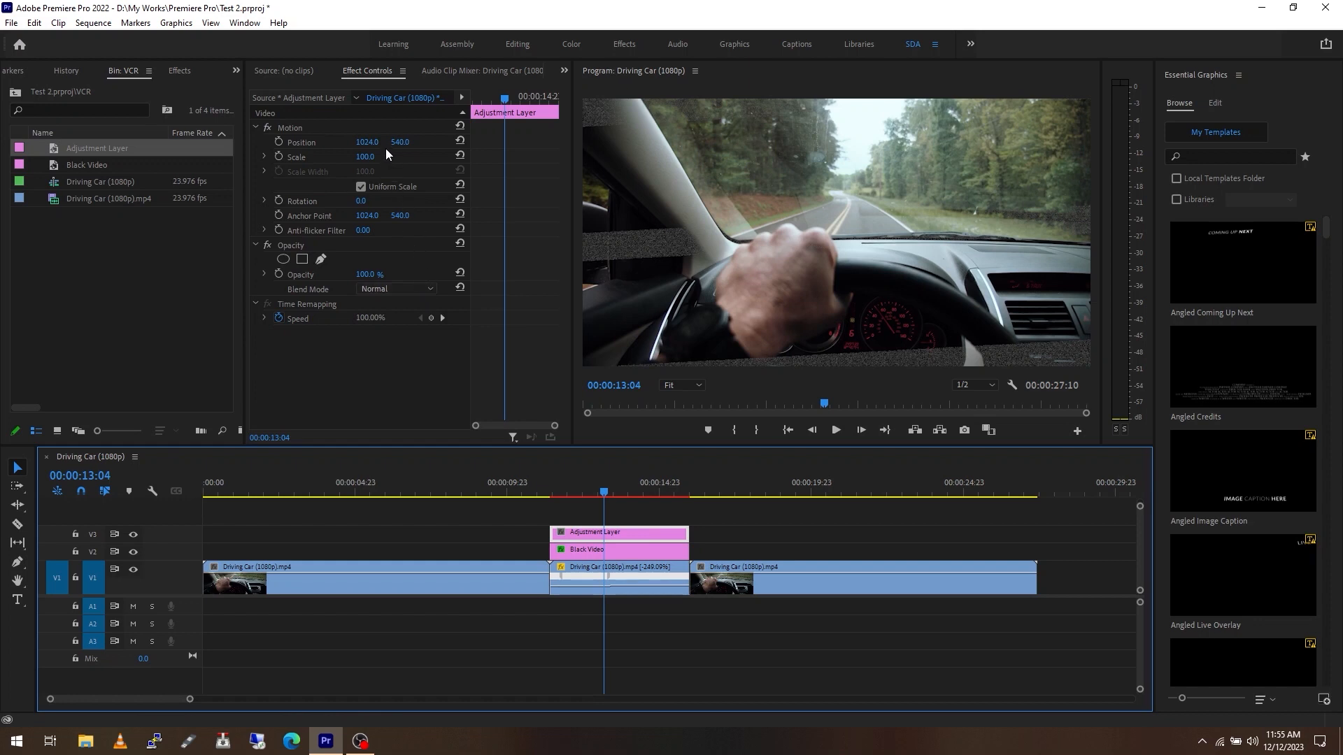
{"action": "left_click", "coordinate": [183, 73]}
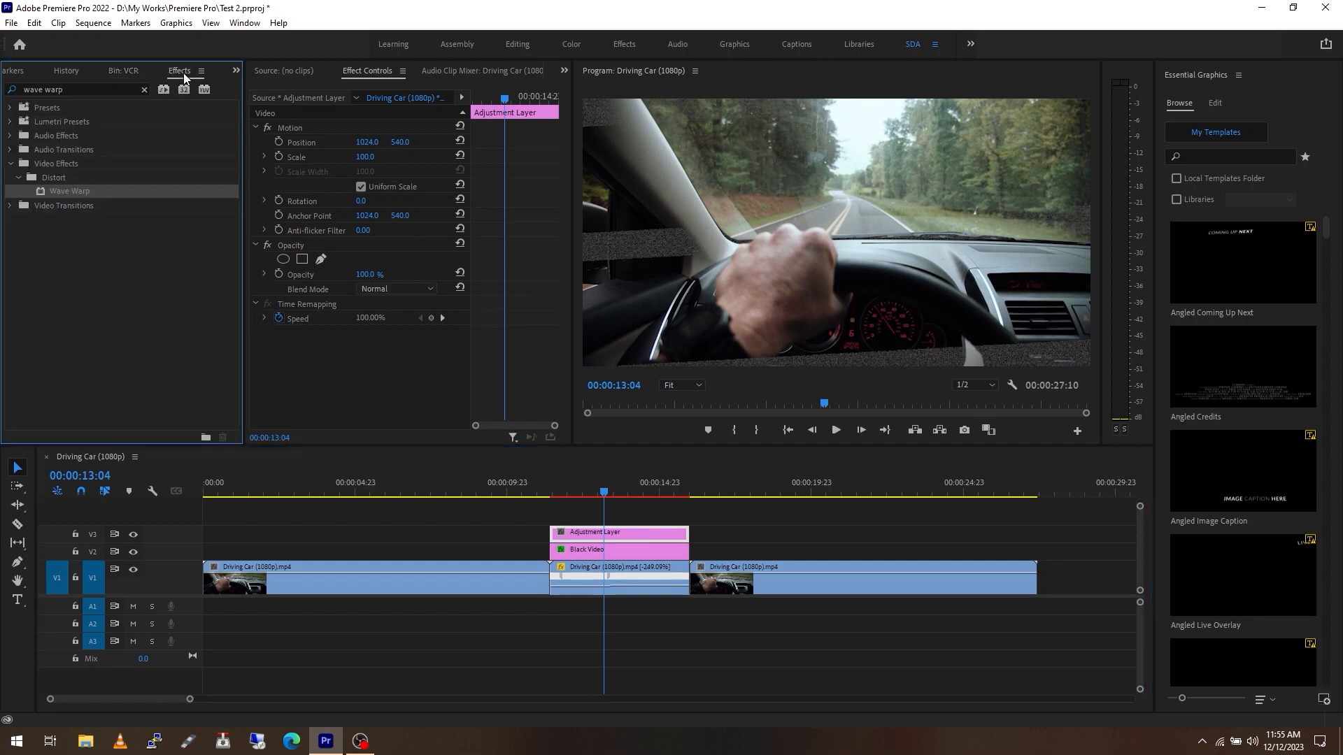
{"action": "left_click_drag", "start_coordinate": [40, 190], "coordinate": [573, 537]}
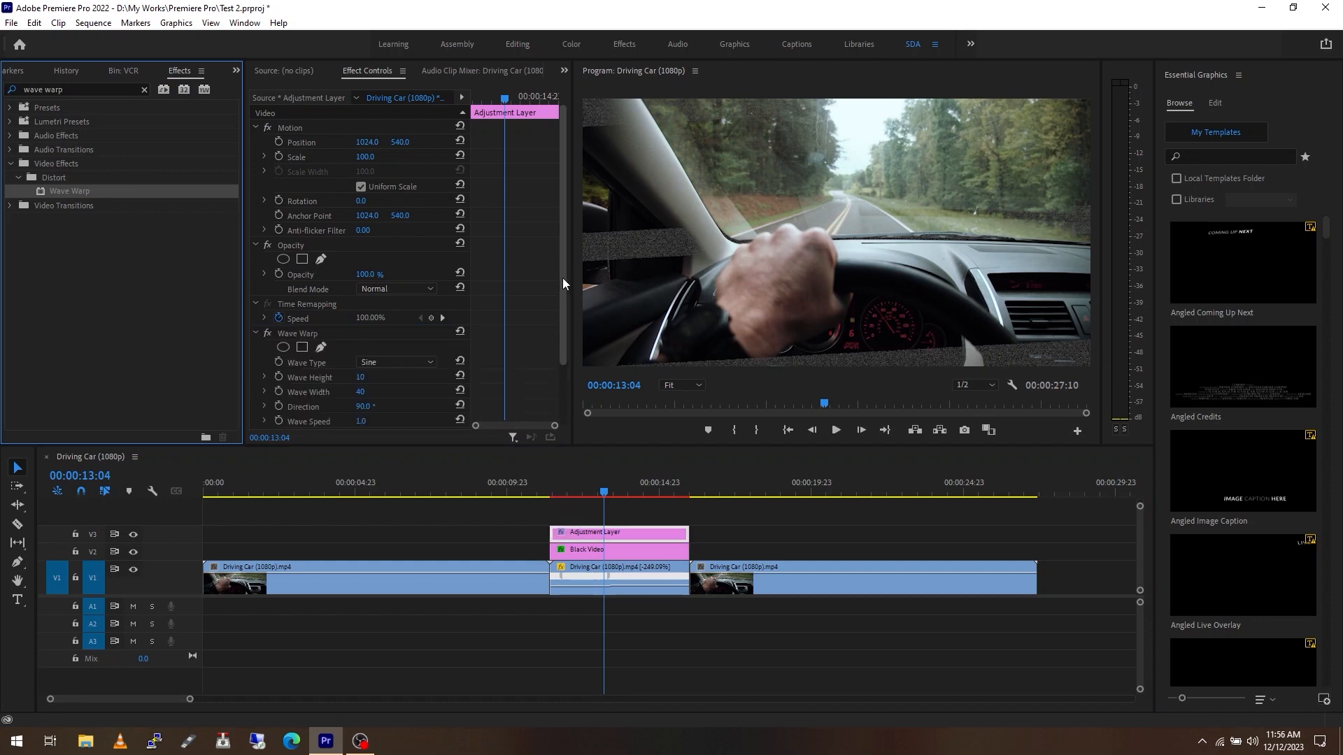
{"action": "left_click_drag", "start_coordinate": [562, 278], "coordinate": [562, 339]}
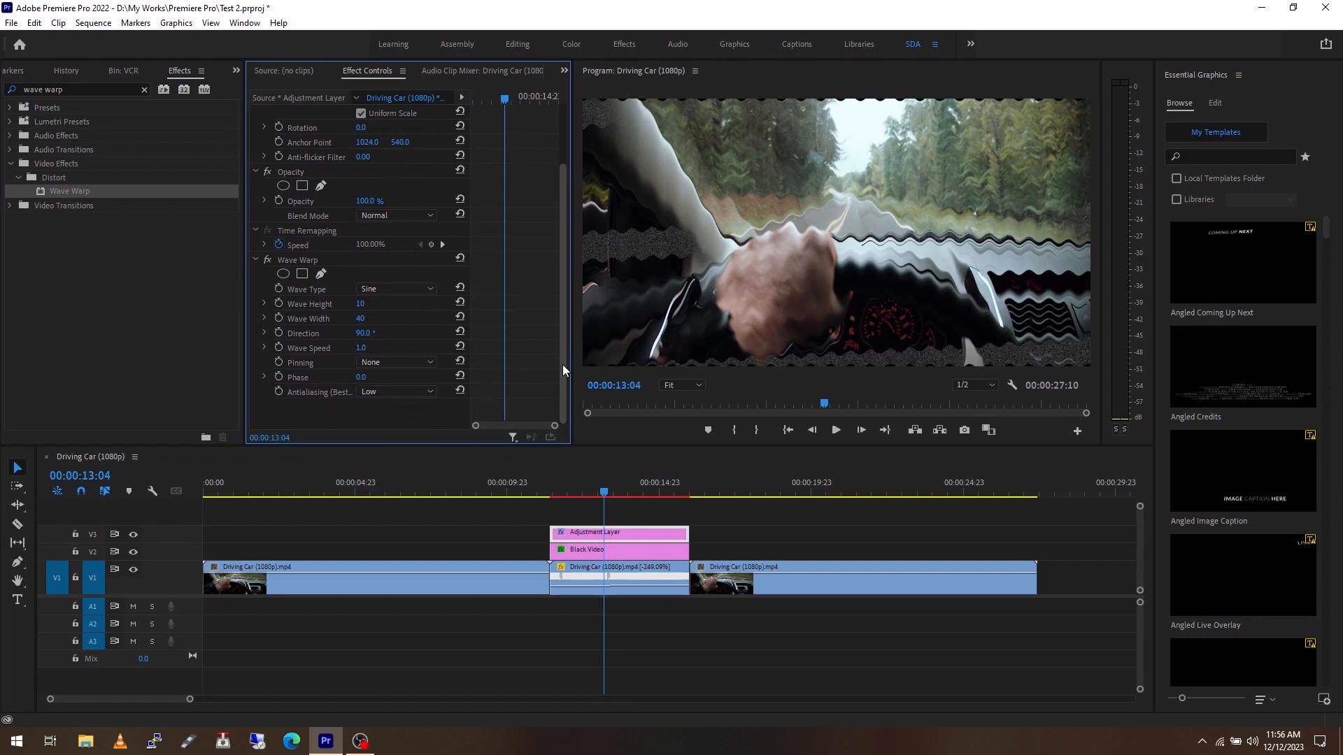
Step: Set the Adjustment Layer's Wave Warp to the Smooth Noise wave type with a Direction of 180°
{"action": "left_click", "coordinate": [400, 288]}
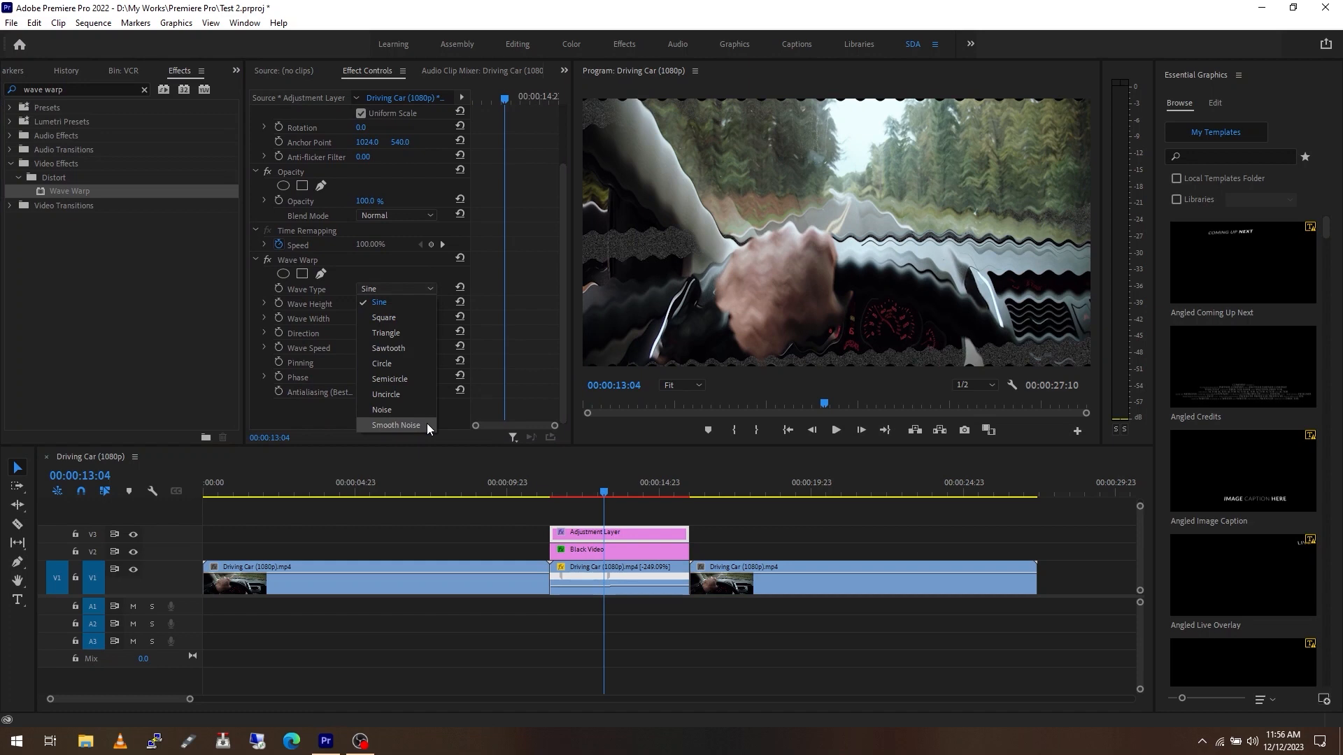
{"action": "left_click", "coordinate": [396, 425]}
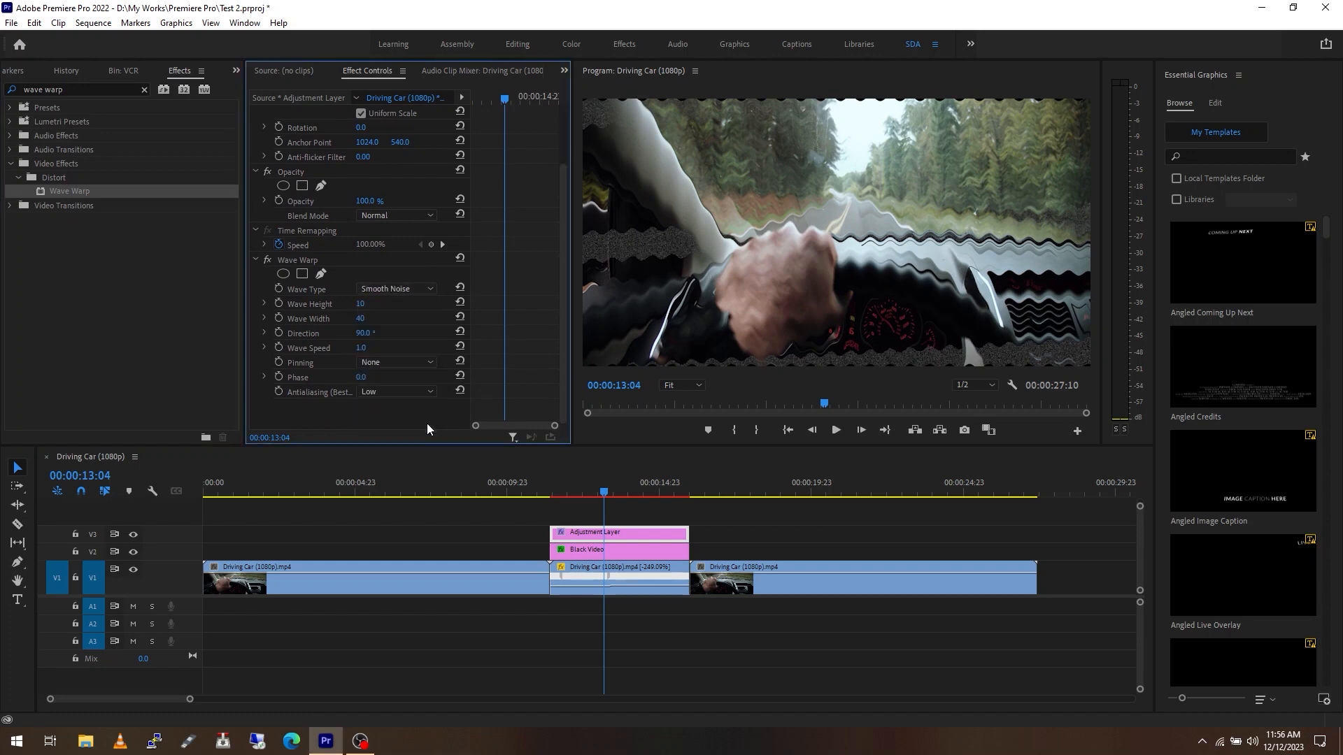
{"action": "left_click", "coordinate": [368, 334]}
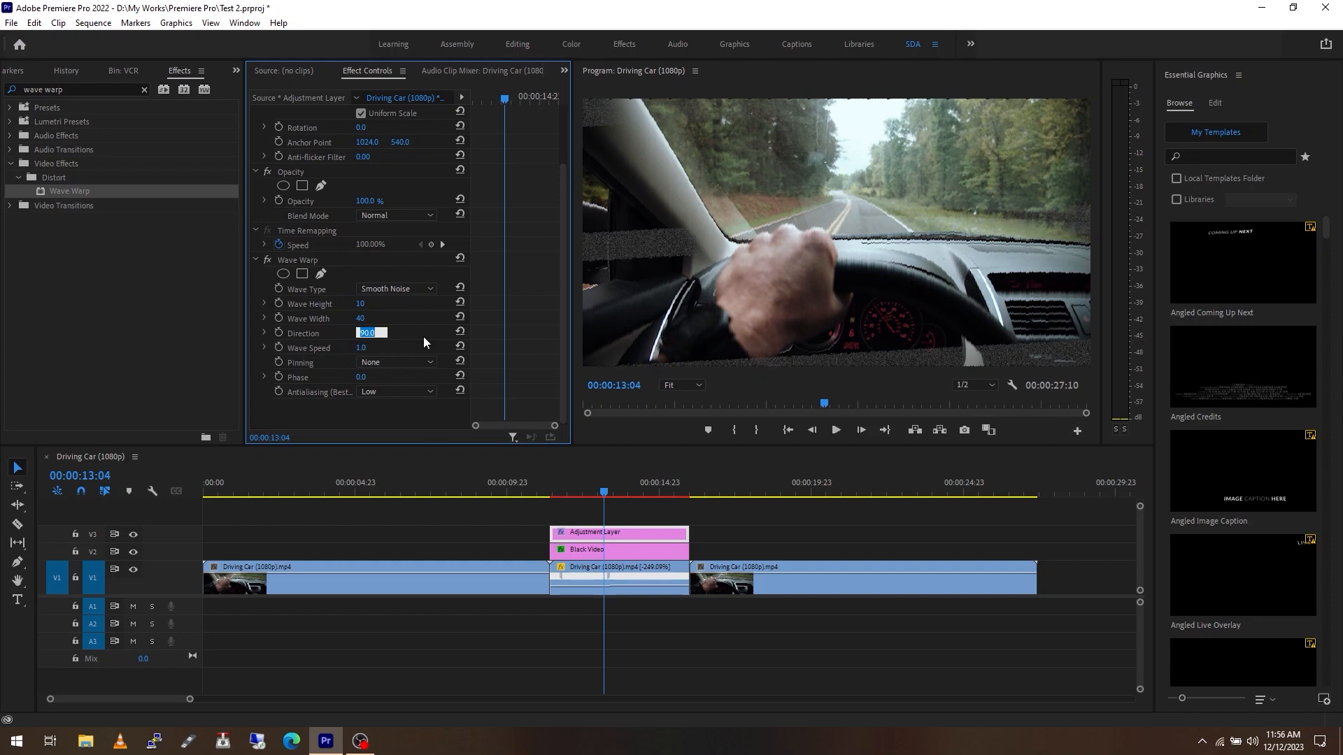
{"action": "type", "text": "180"}
{"action": "key", "text": "Return"}
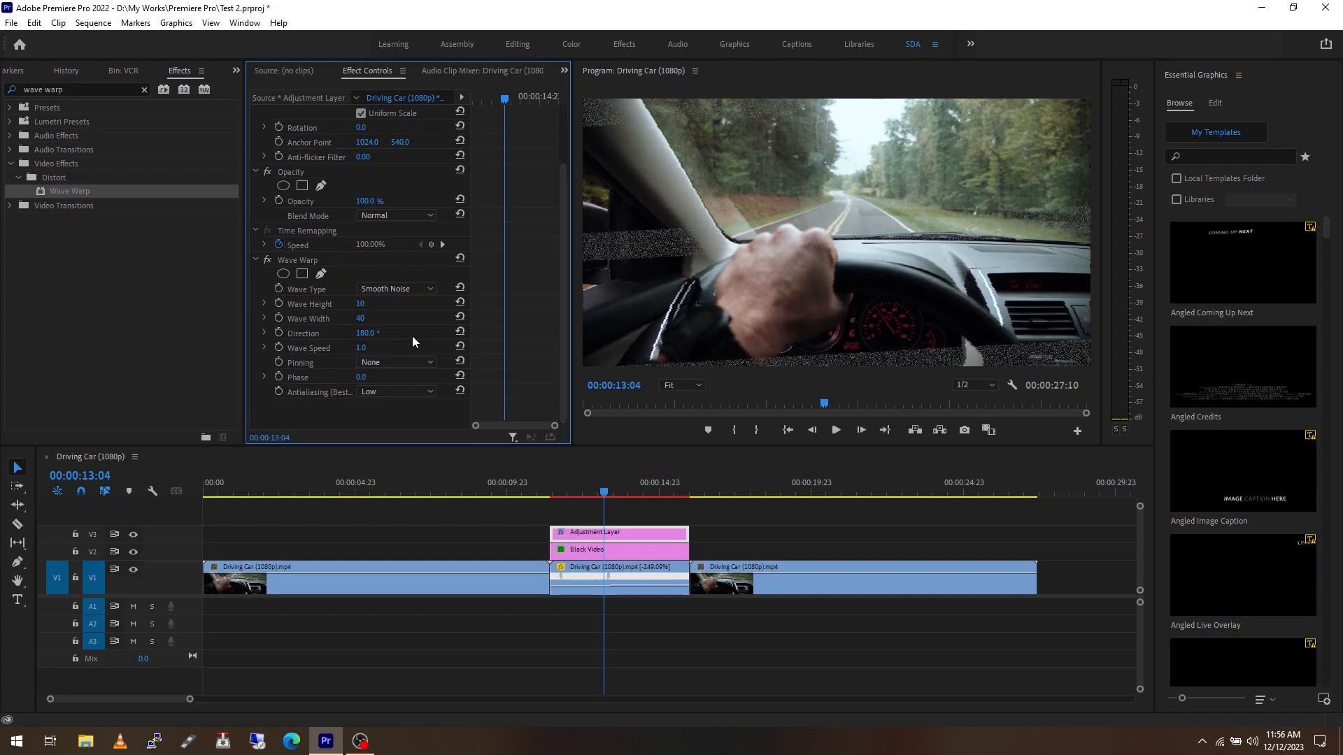
Step: Set the Adjustment Layer's Wave Warp to a Wave Height of 200 and a Wave Width of 1600
{"action": "left_click", "coordinate": [363, 305]}
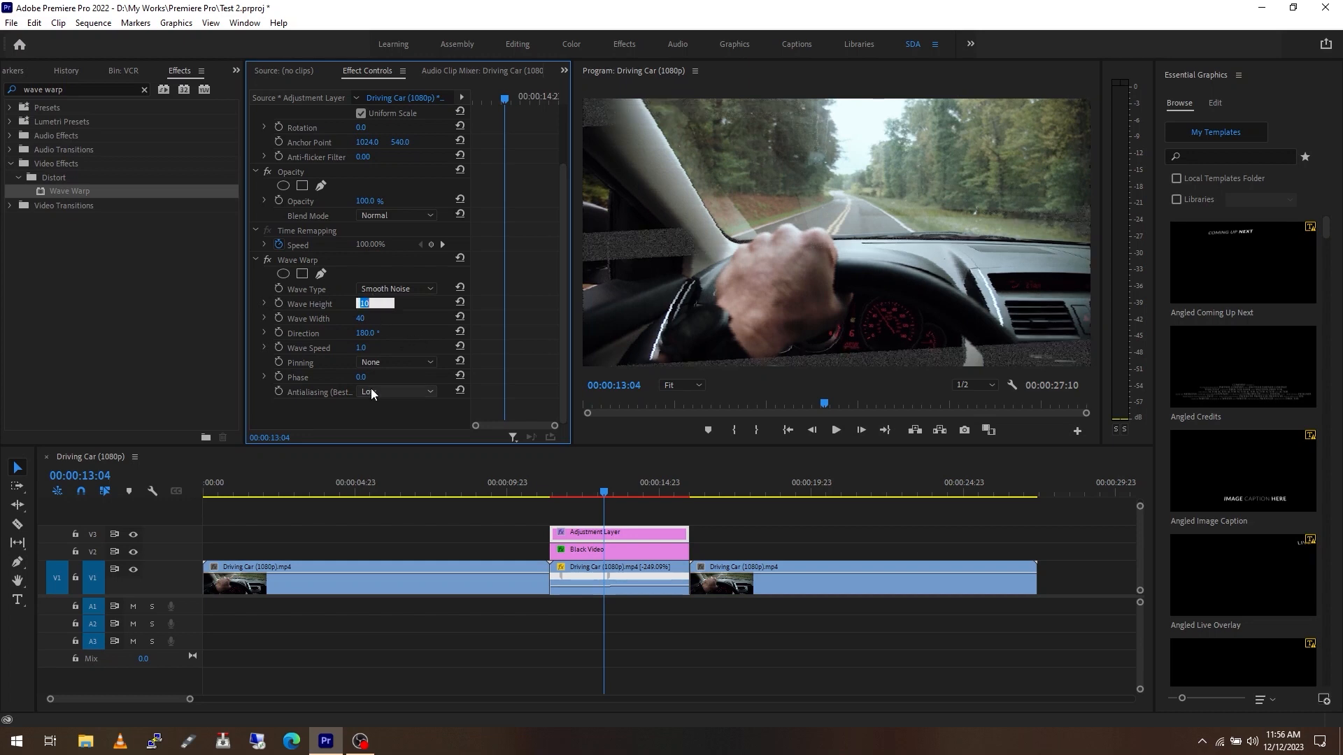
{"action": "type", "text": "2"}
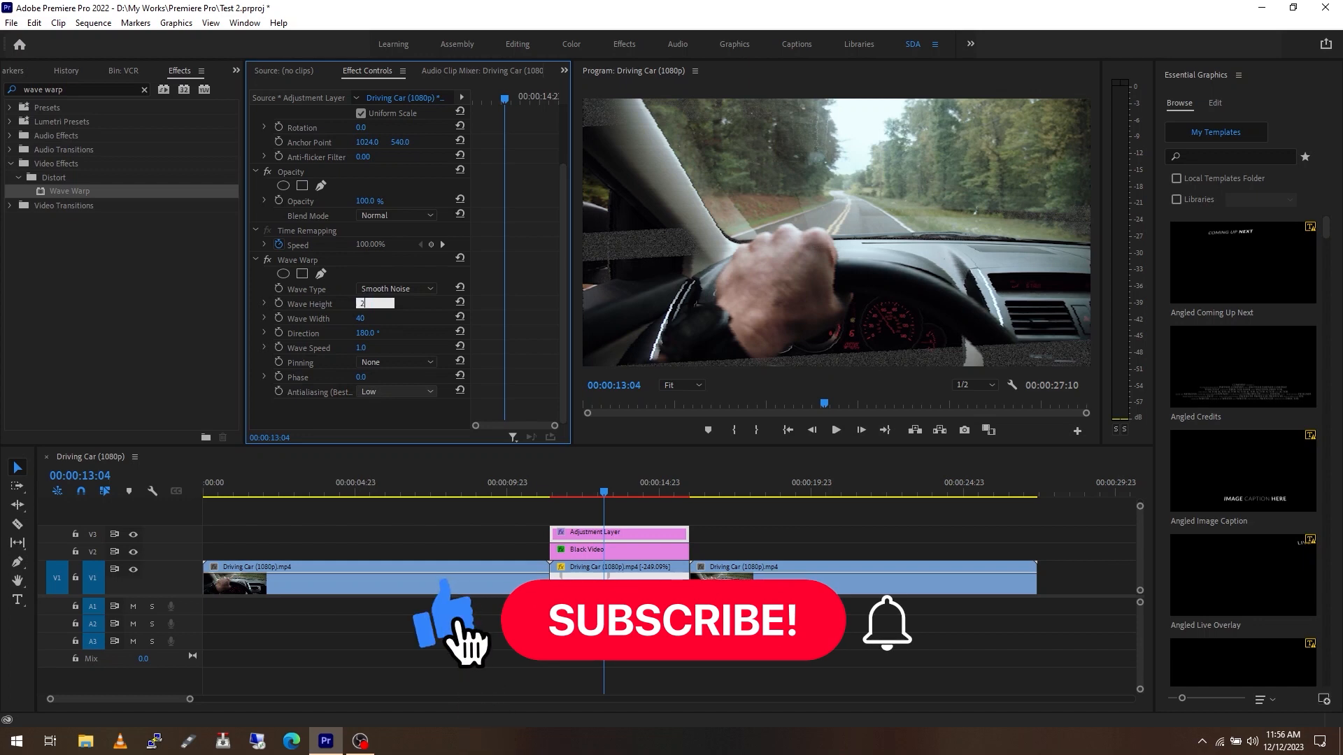
{"action": "type", "text": "00"}
{"action": "key", "text": "Return"}
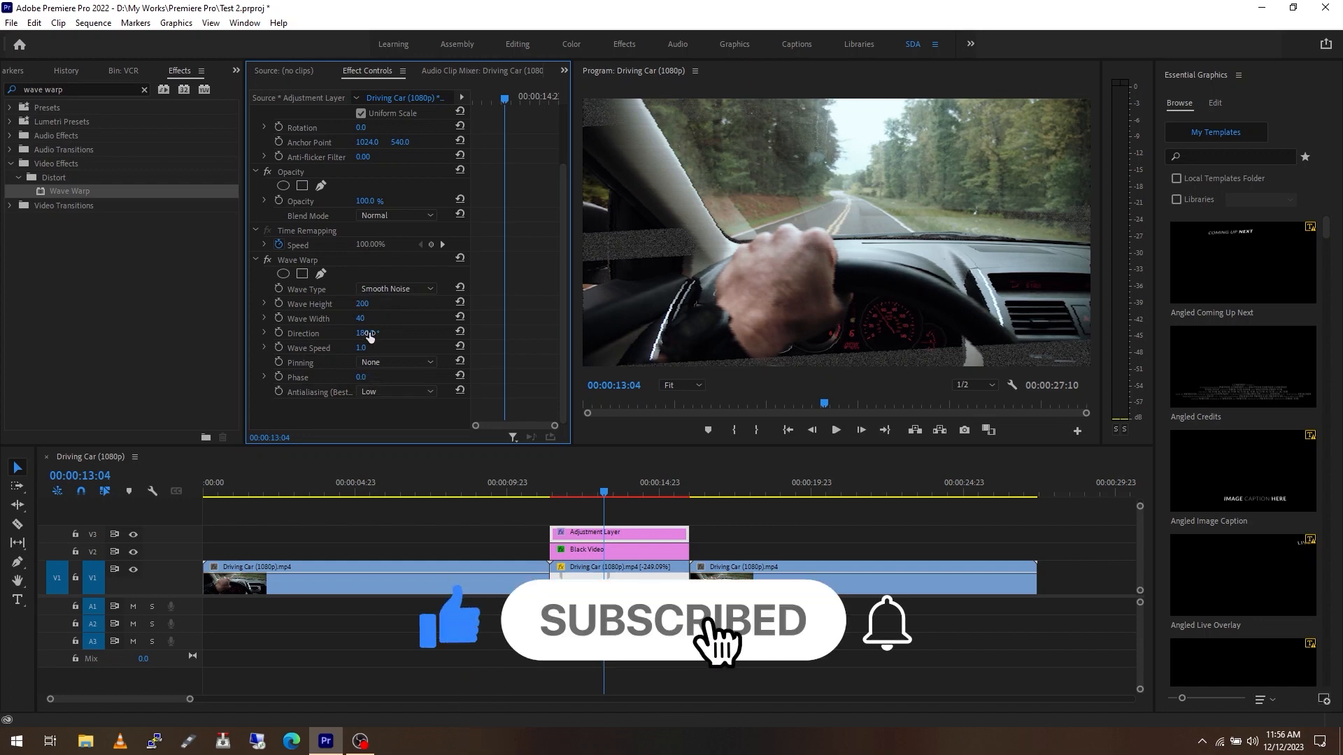
{"action": "key", "text": "Tab"}
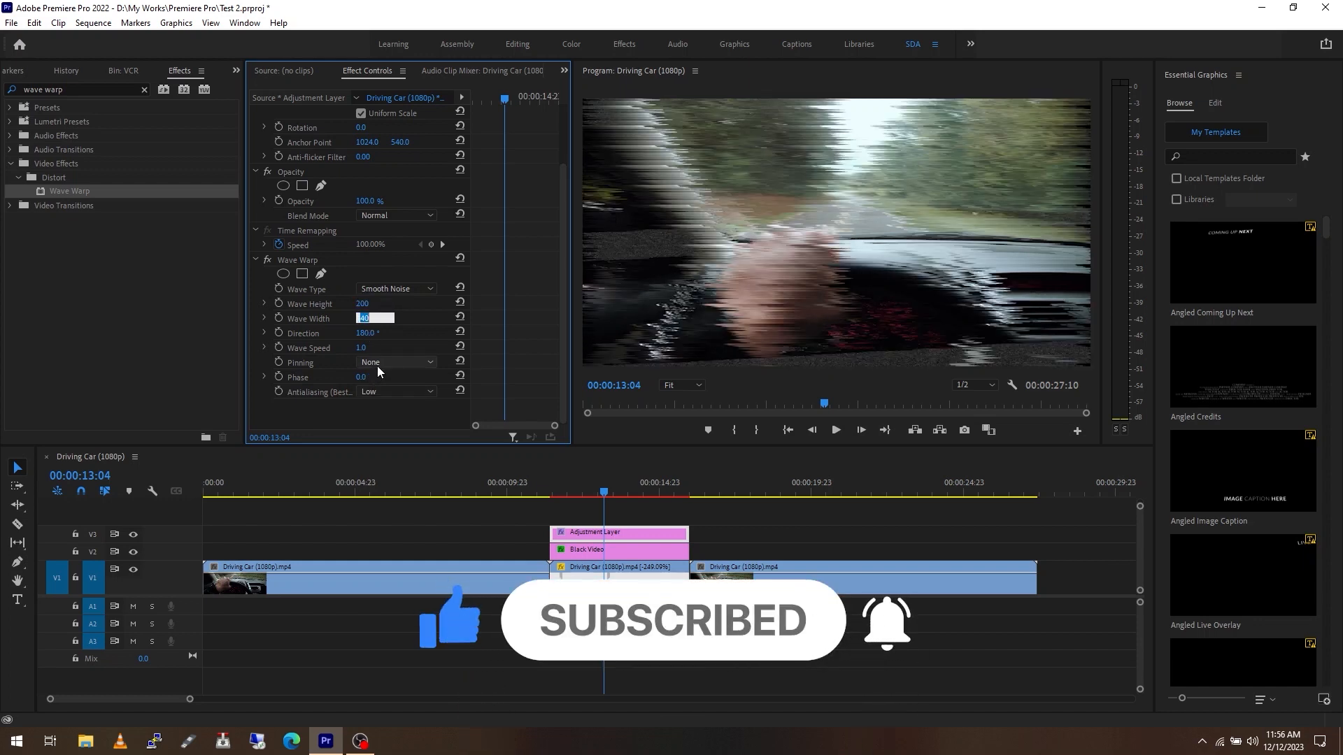
{"action": "type", "text": "1600"}
{"action": "key", "text": "Return"}
Step: Find the Noise video effect, apply it to the Adjustment Layer and set its Amount of Noise to 20%
{"action": "left_click_drag", "start_coordinate": [72, 89], "coordinate": [2, 84]}
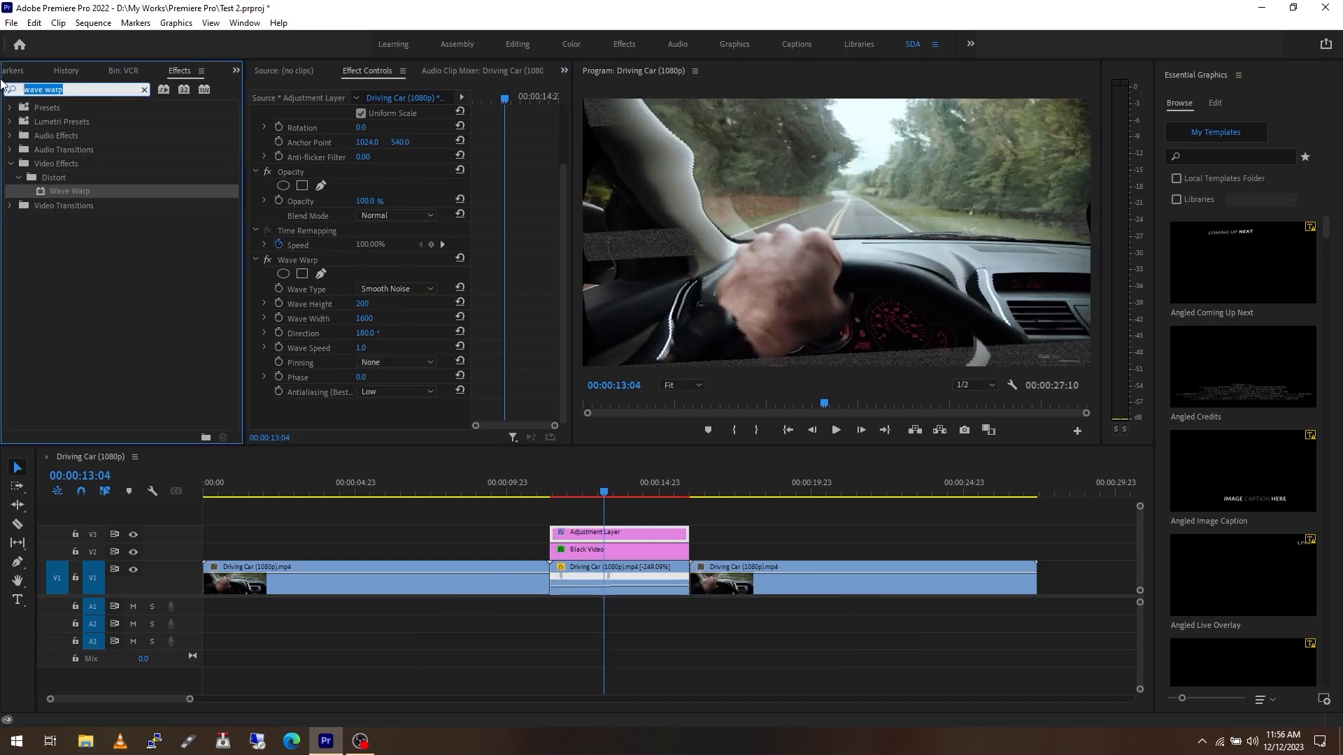
{"action": "type", "text": "noise"}
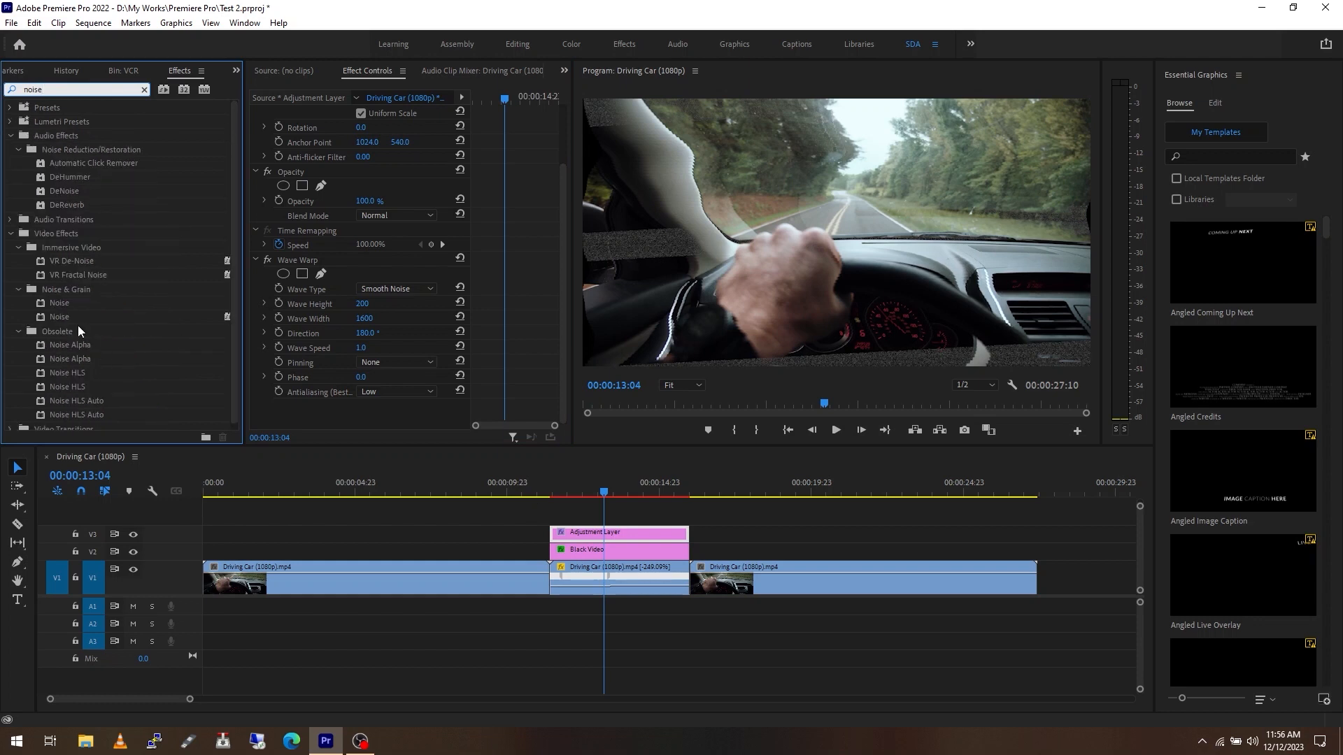
{"action": "left_click_drag", "start_coordinate": [69, 304], "coordinate": [616, 536]}
{"action": "left_click_drag", "start_coordinate": [561, 346], "coordinate": [559, 408]}
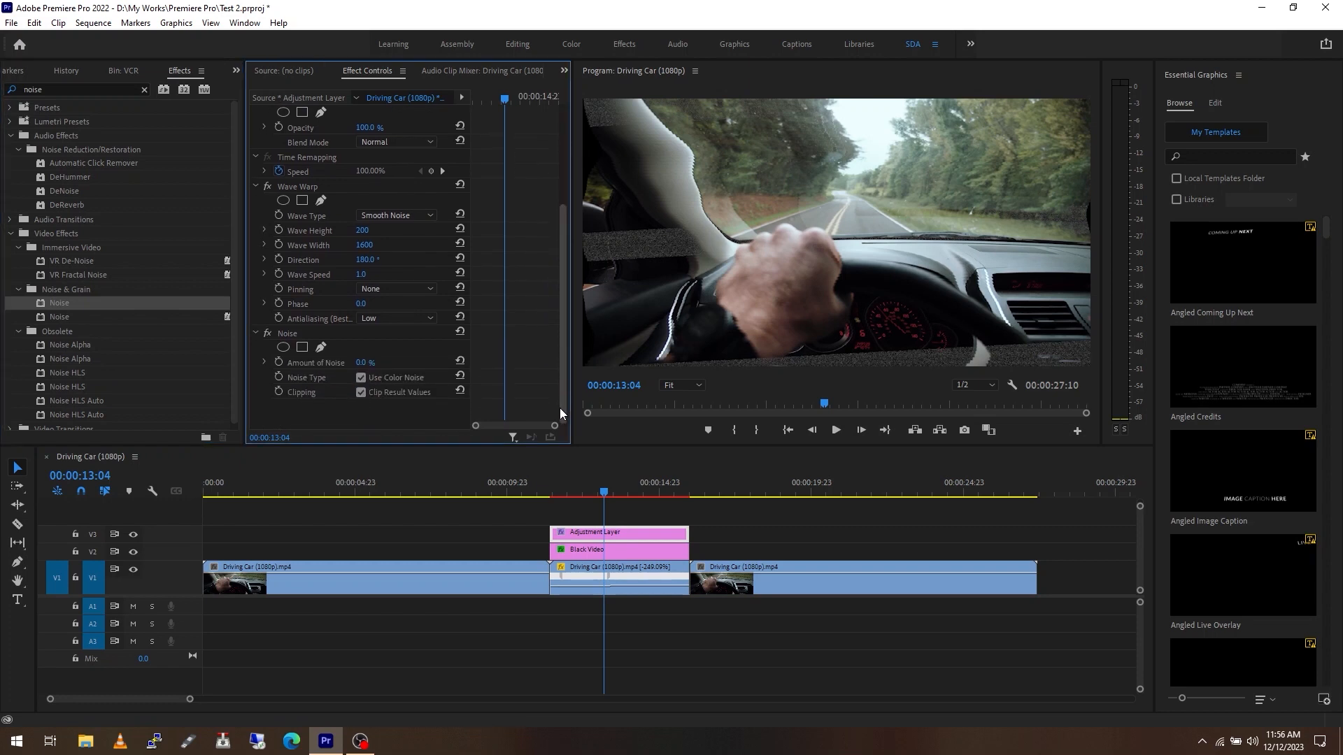
{"action": "left_click", "coordinate": [366, 363]}
{"action": "type", "text": "20"}
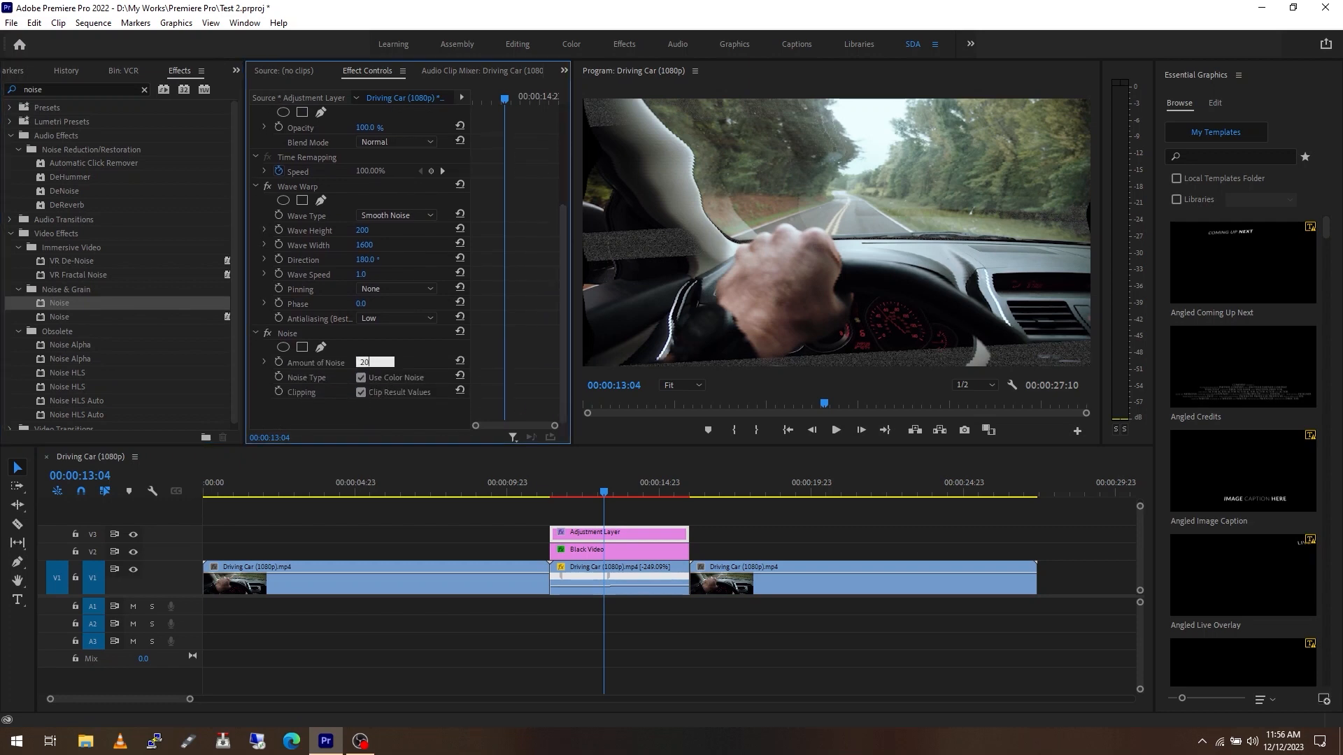
{"action": "key", "text": "Return"}
Step: Play the sequence from just before the rewind section to check the combined distortion and noise
{"action": "key", "text": "space"}
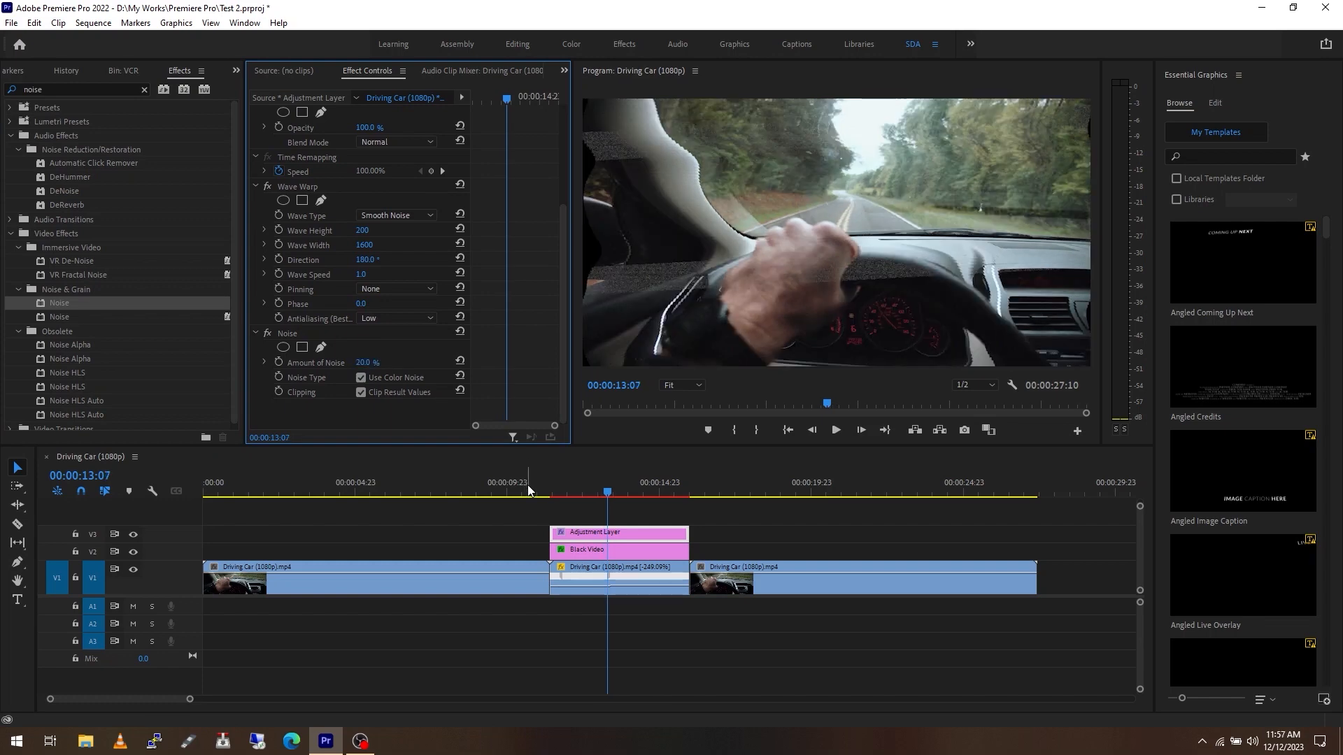
{"action": "left_click", "coordinate": [528, 490]}
{"action": "left_click", "coordinate": [833, 432]}
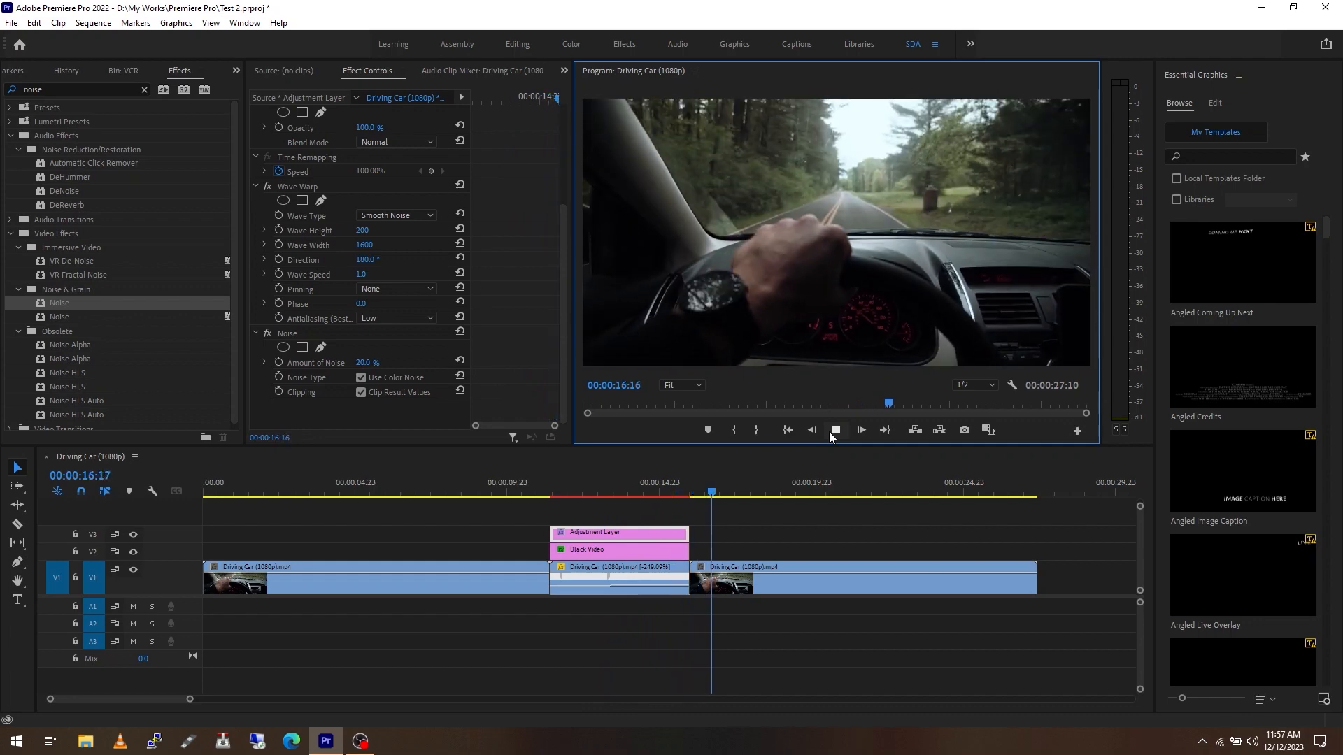
{"action": "left_click", "coordinate": [833, 434]}
Step: Set the Adjustment Layer's Wave Warp Pinning to All Edges and play the rewind section from about 00:00:10:21
{"action": "left_click", "coordinate": [597, 478]}
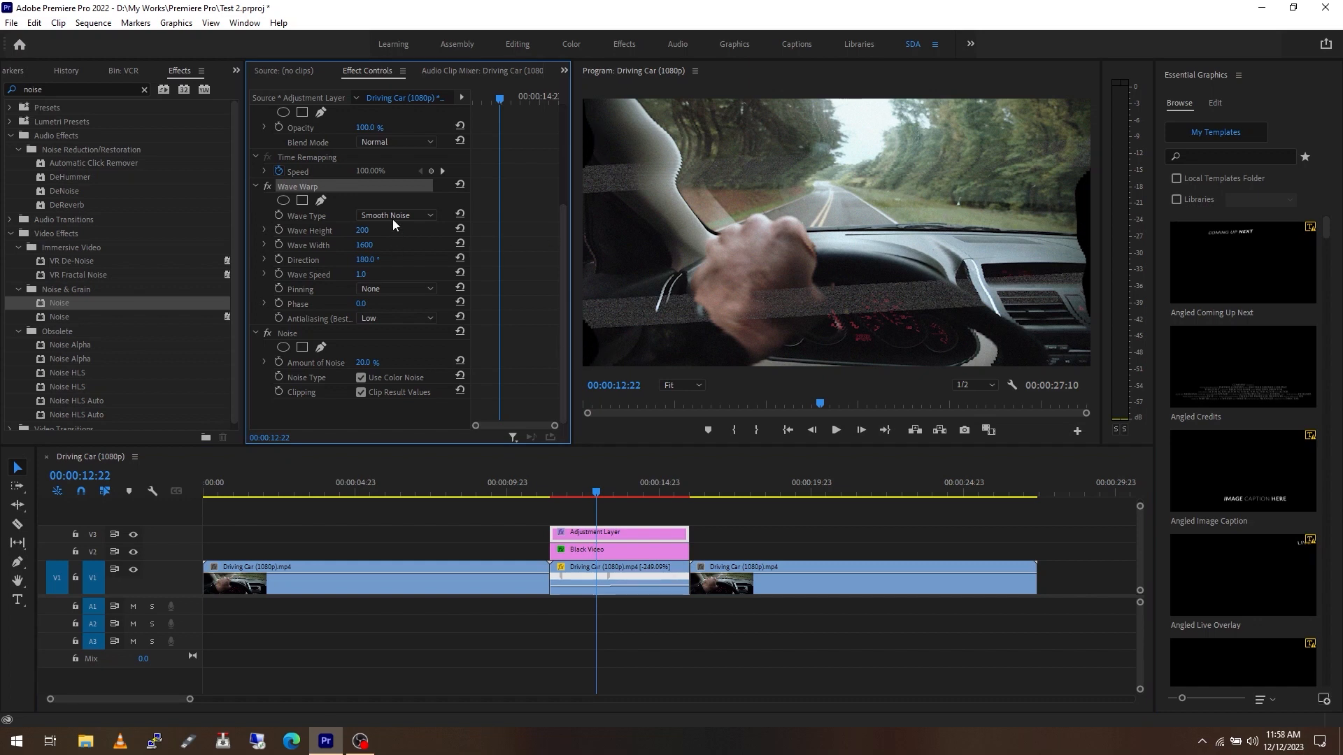
{"action": "left_click", "coordinate": [391, 291]}
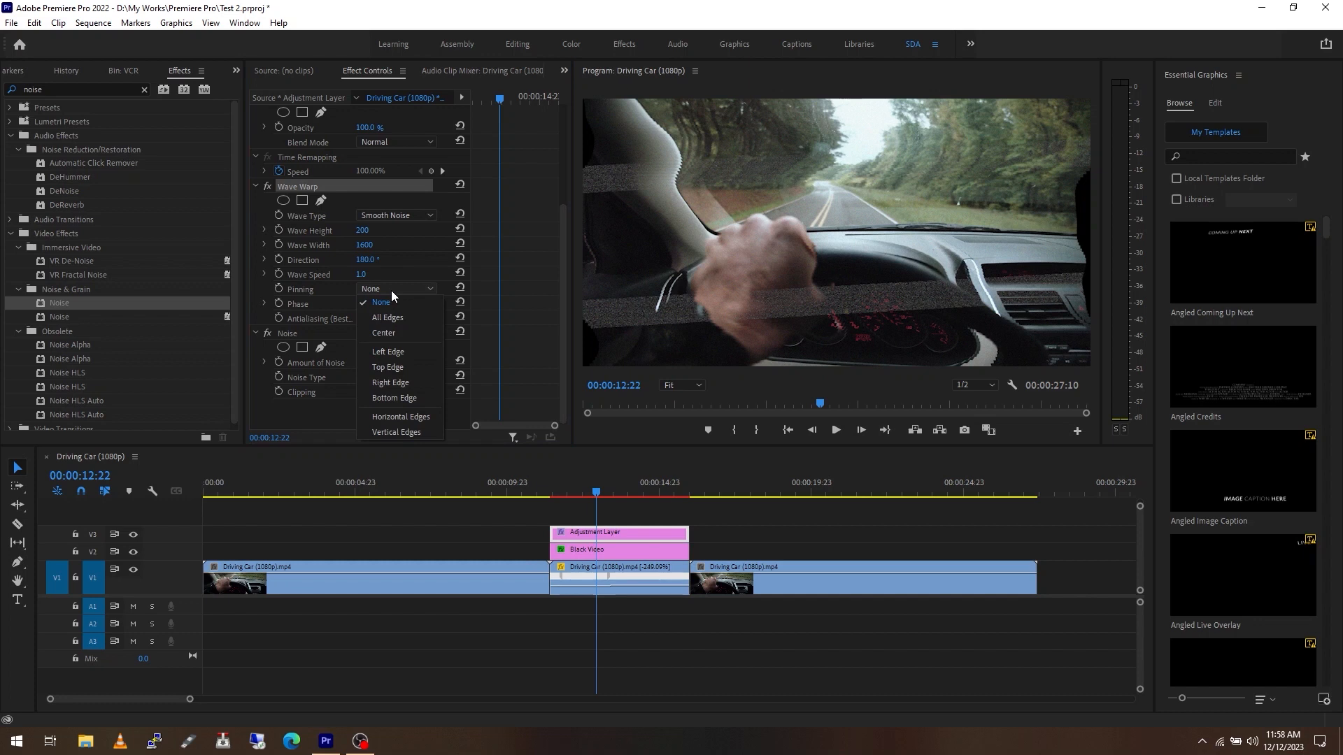
{"action": "left_click", "coordinate": [421, 317]}
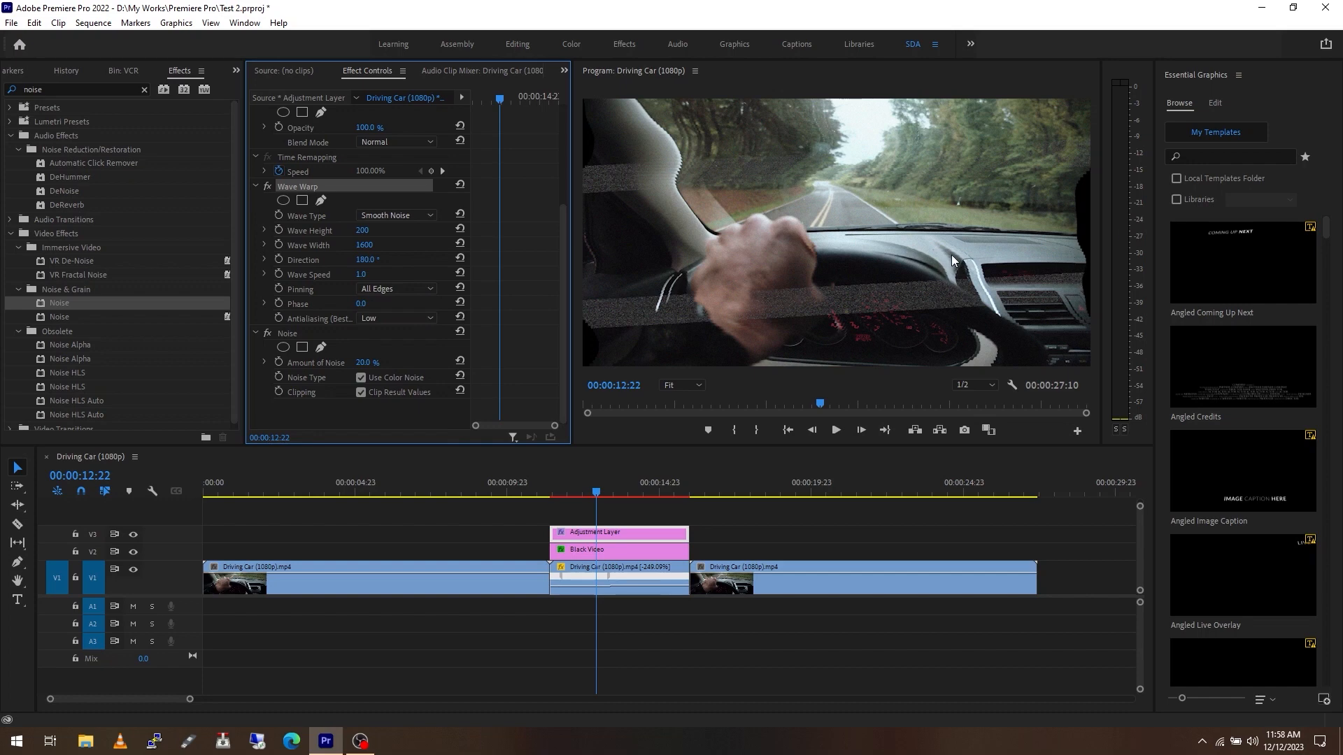
{"action": "left_click", "coordinate": [534, 490]}
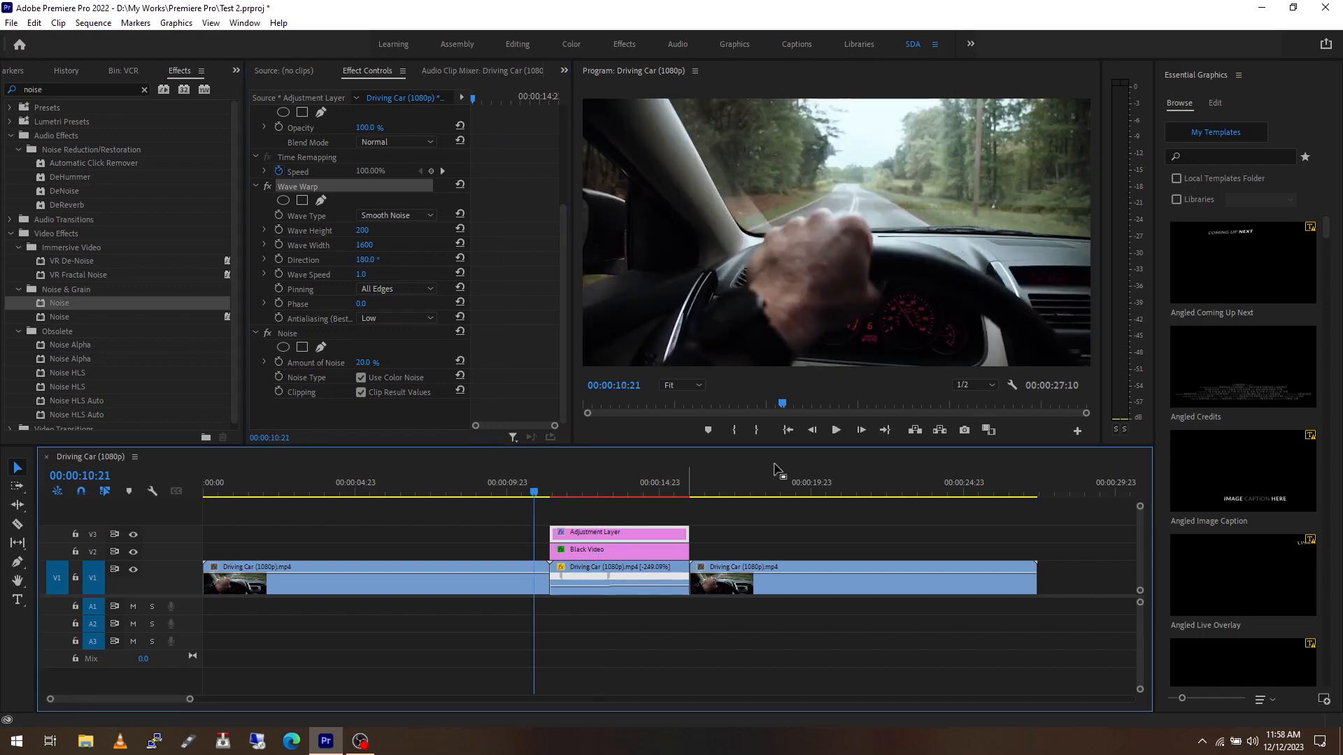
{"action": "left_click", "coordinate": [837, 430]}
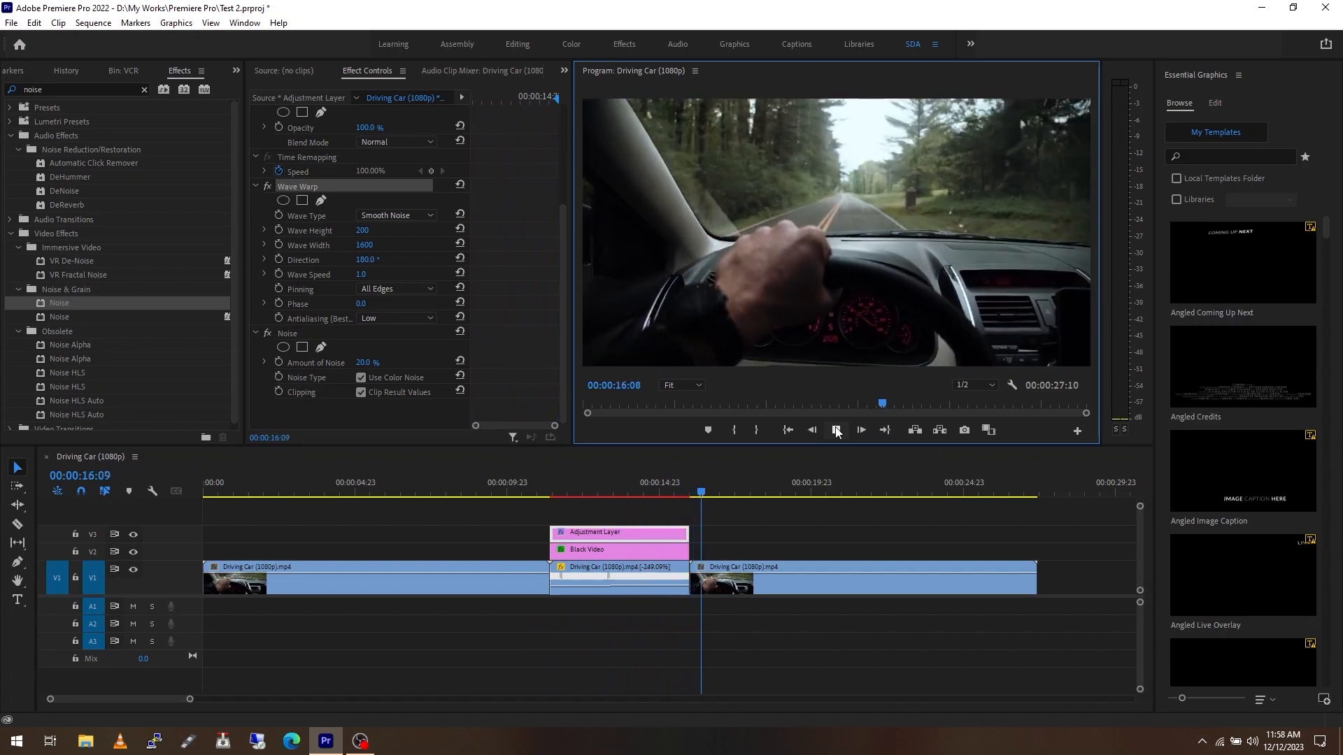
Step: Stop playback, mark an in-to-out range around the rewind section from 00:00:11:01 to 00:00:16:06, and render it
{"action": "left_click", "coordinate": [836, 431]}
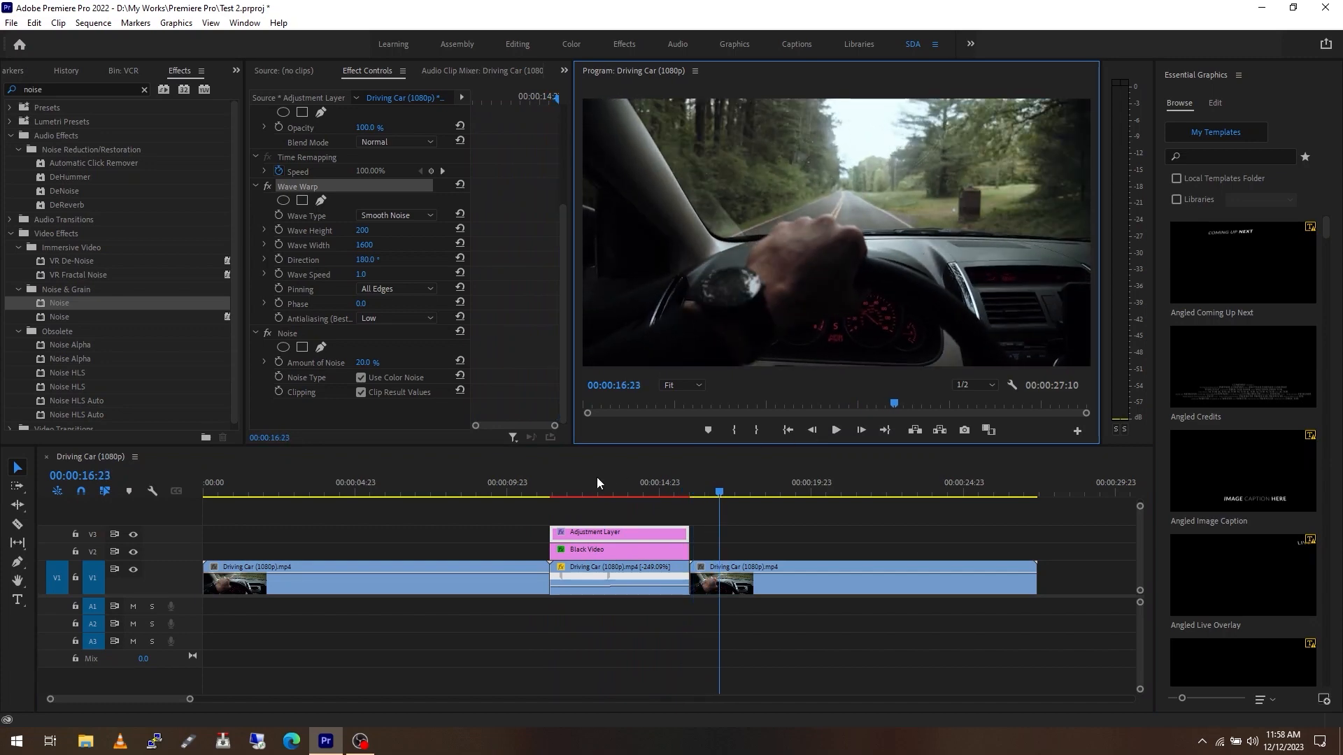
{"action": "left_click", "coordinate": [540, 482]}
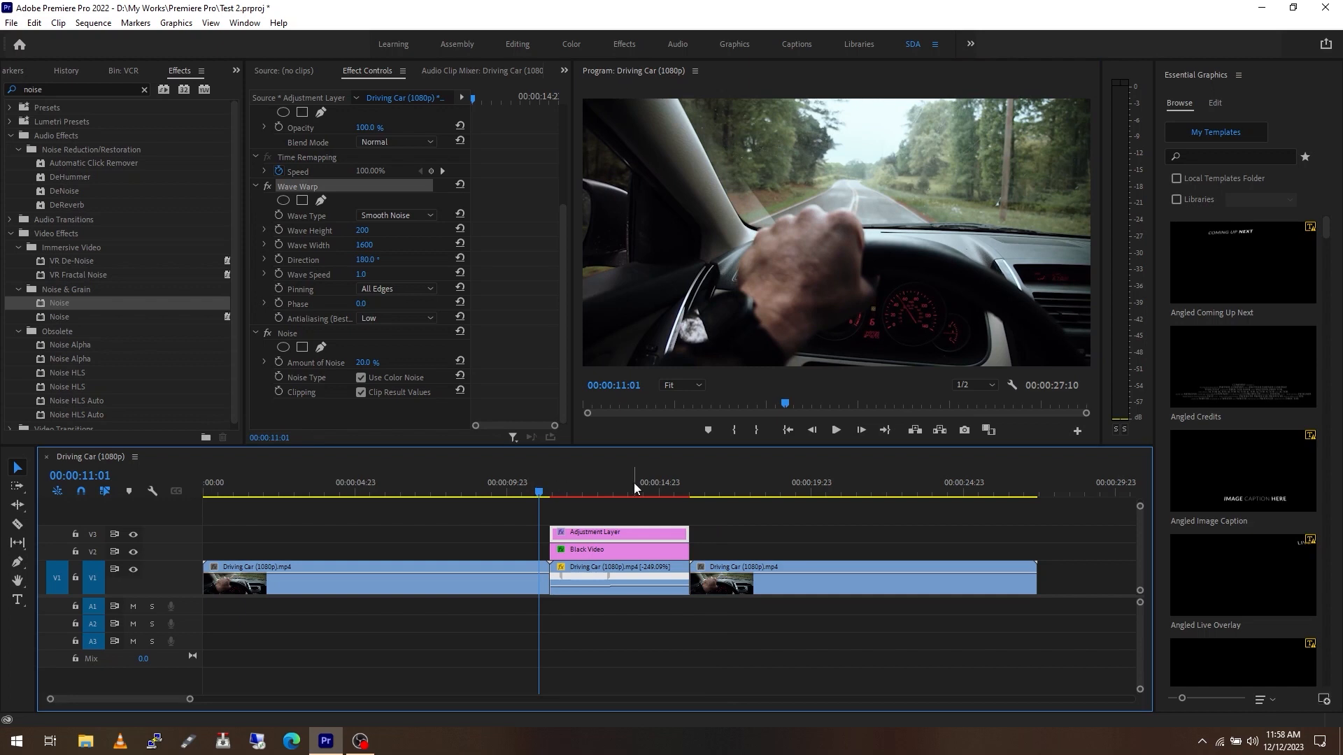
{"action": "key", "text": "i"}
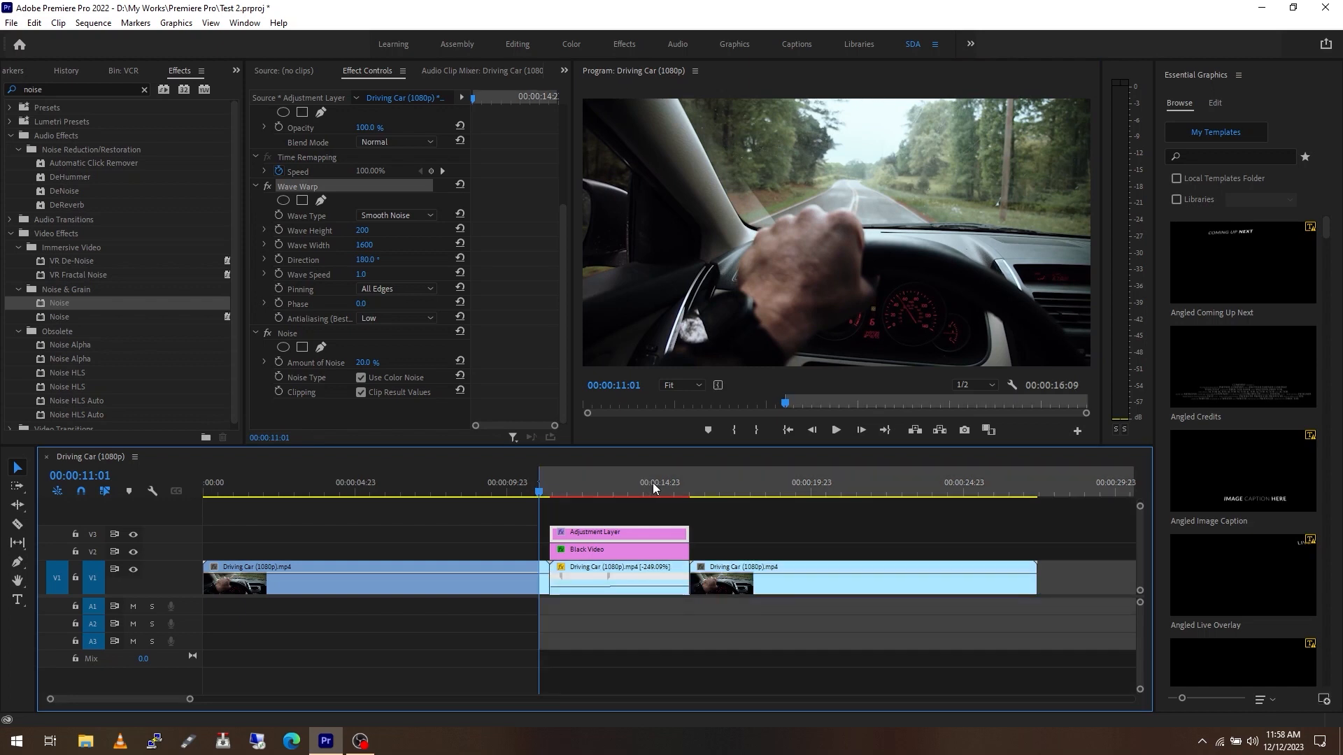
{"action": "left_click", "coordinate": [699, 480]}
{"action": "key", "text": "o"}
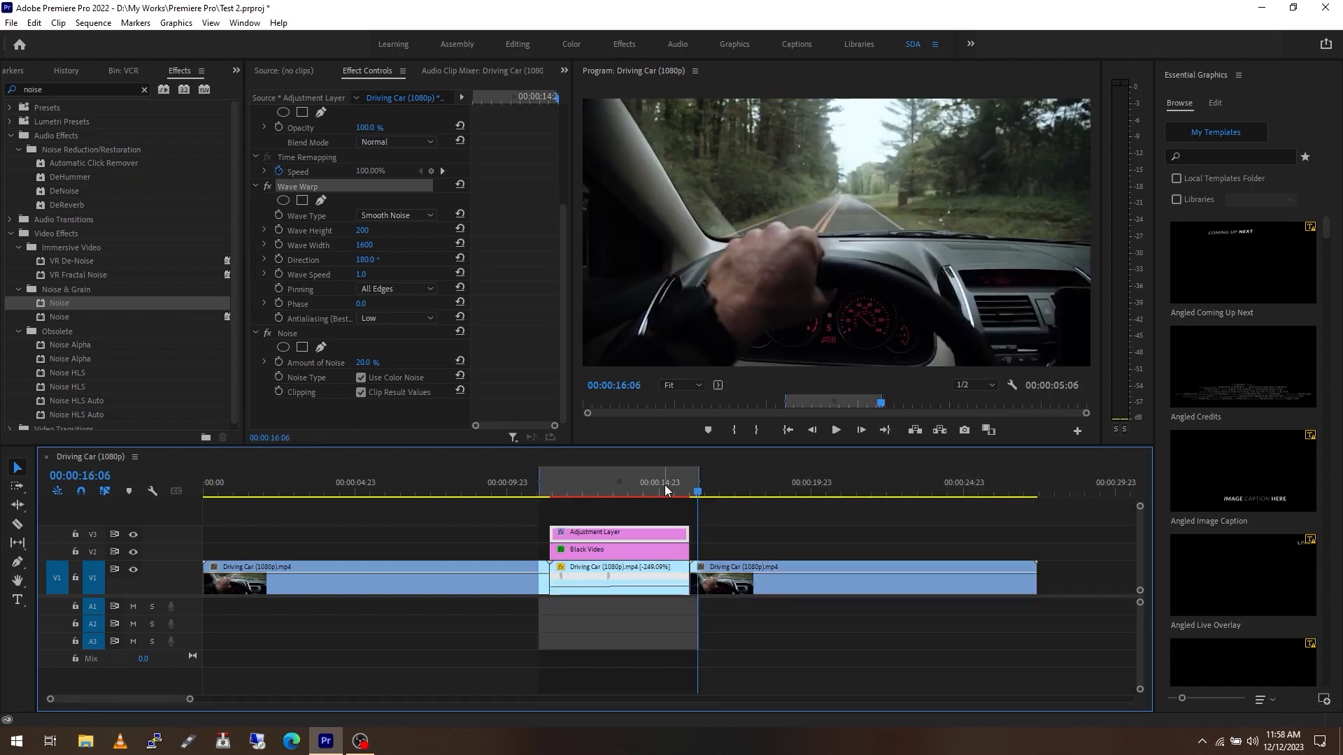
{"action": "key", "text": "Return"}
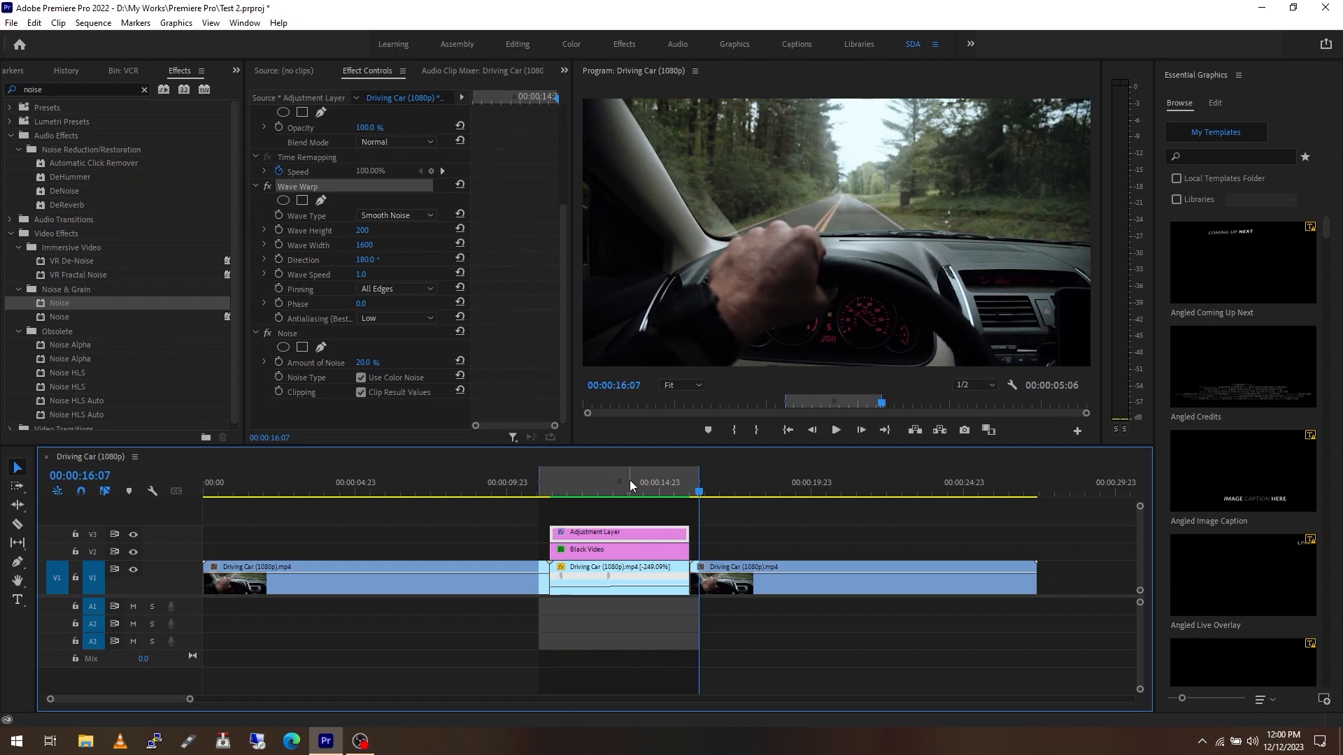
Step: Clear both the In and Out points from the sequence
{"action": "left_click", "coordinate": [629, 480]}
{"action": "right_click", "coordinate": [630, 480]}
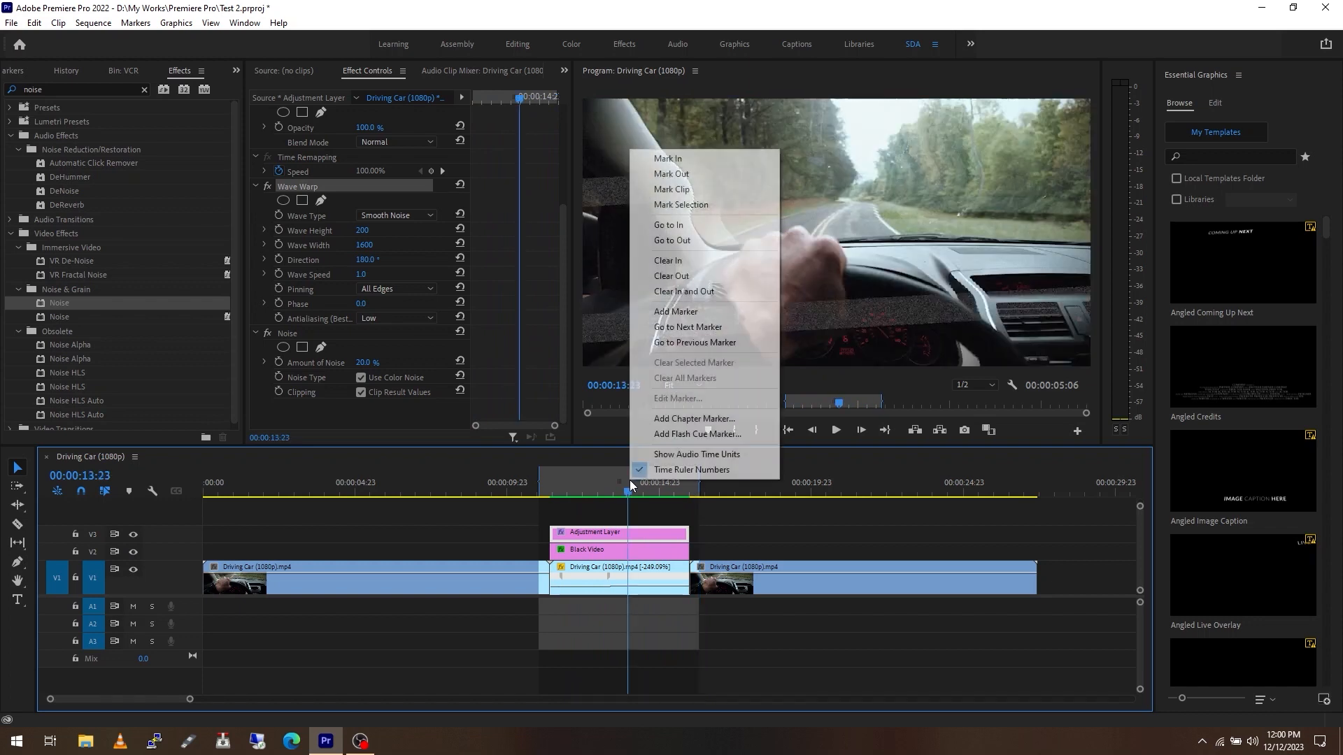
{"action": "left_click", "coordinate": [689, 292]}
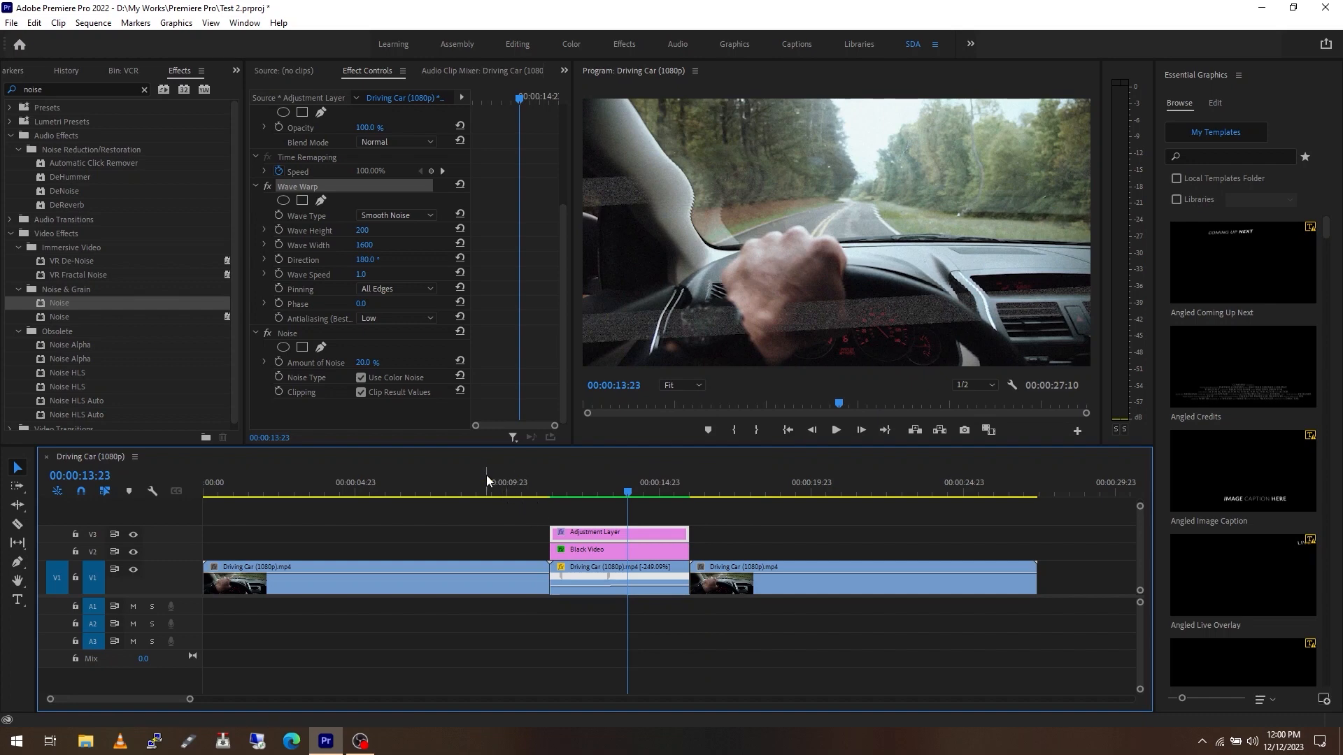
Step: Play the sequence from the beginning at 00:00:00:00 to review the finished rewind effect
{"action": "left_click_drag", "start_coordinate": [627, 492], "coordinate": [186, 493]}
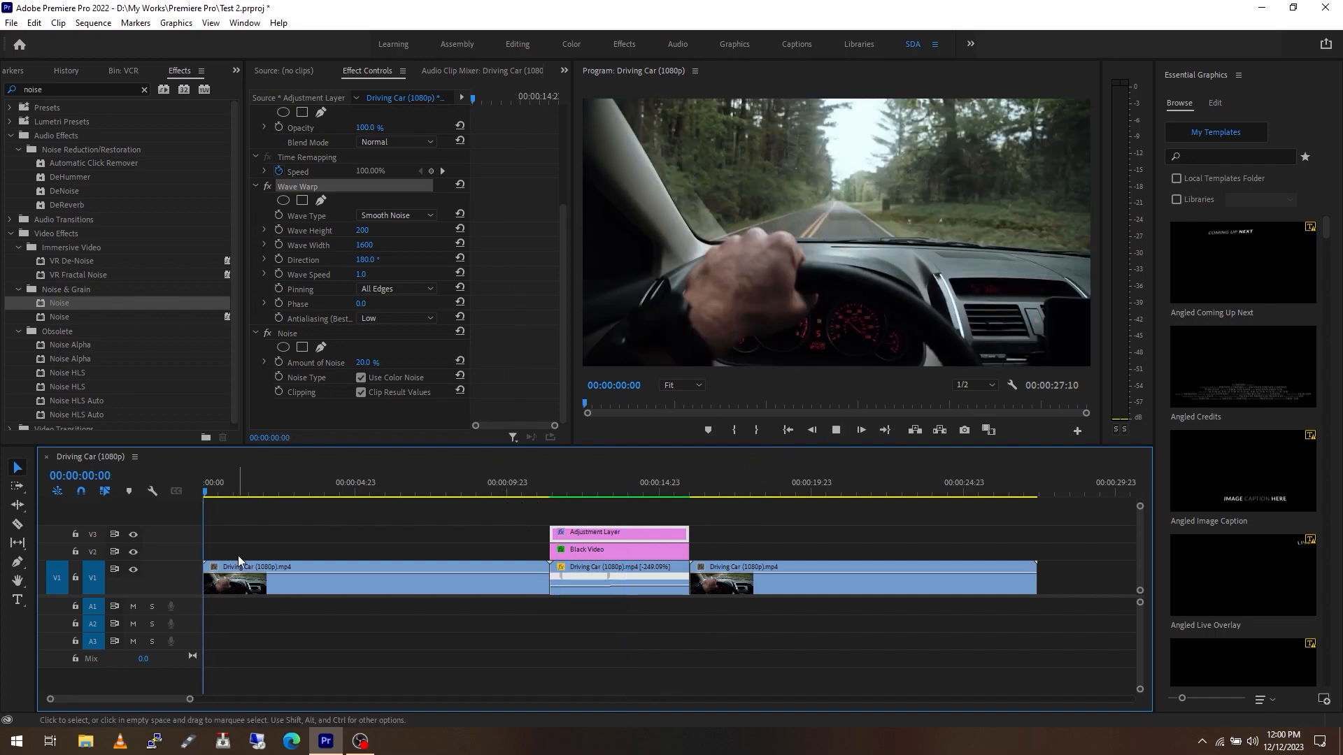
{"action": "key", "text": "space"}
{"action": "key", "text": "space"}
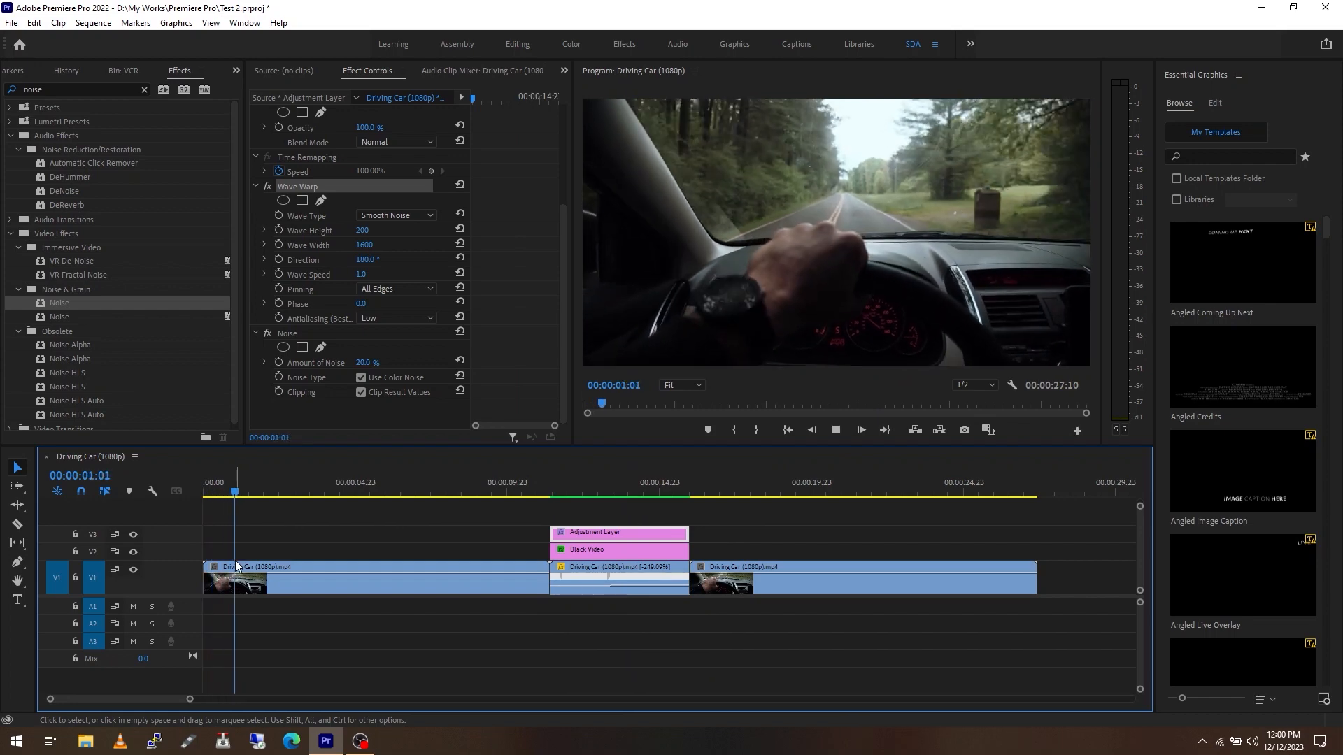